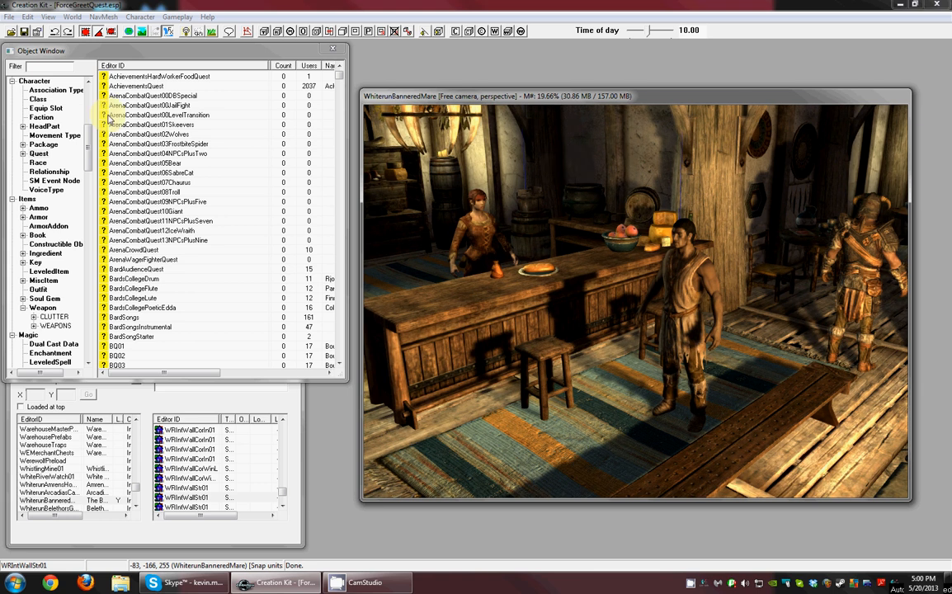
Filter the object list by "forcegreet" and open the ForceGreetQuest quest.
{"action": "left_click", "coordinate": [51, 67]}
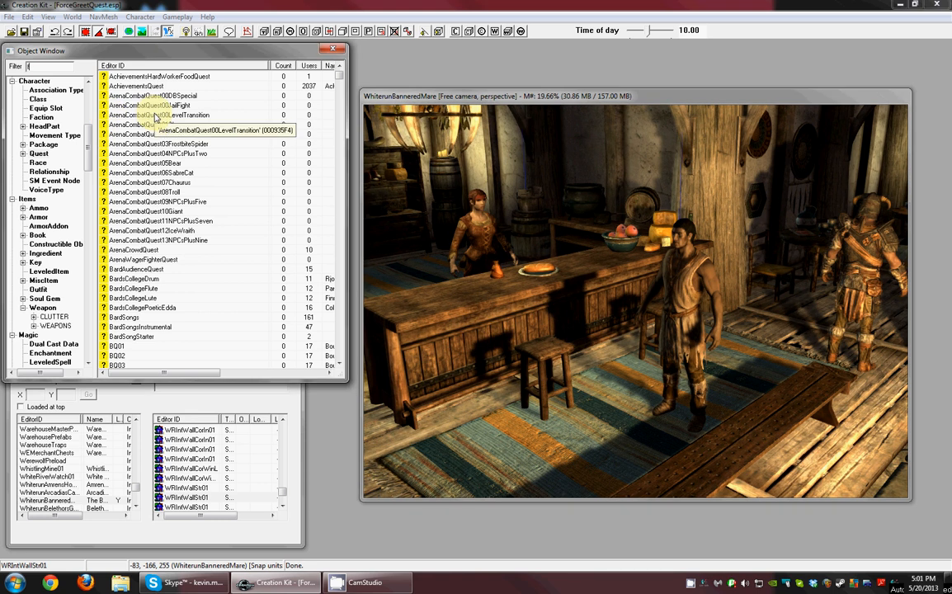
{"action": "type", "text": "forcegreet"}
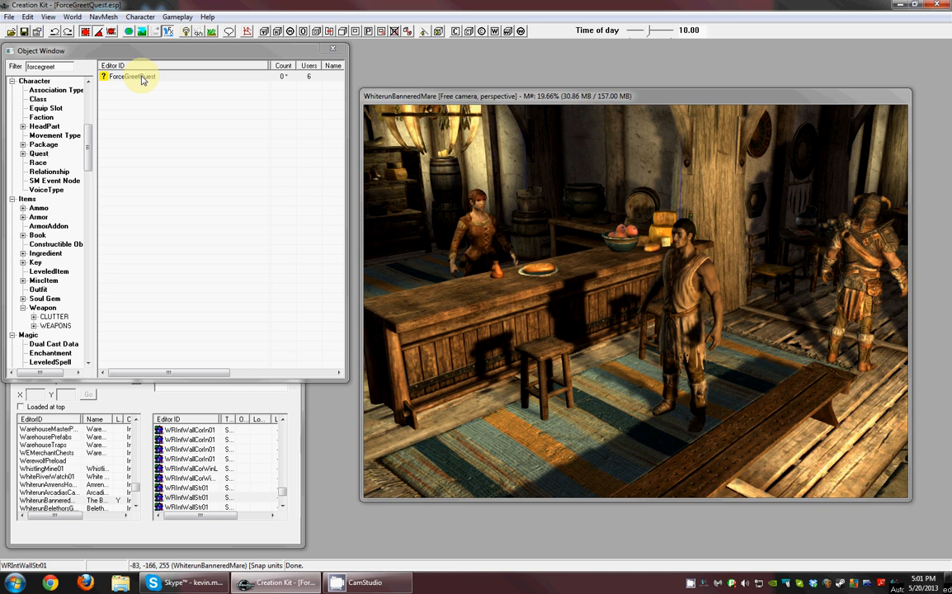
{"action": "double_click", "coordinate": [142, 79]}
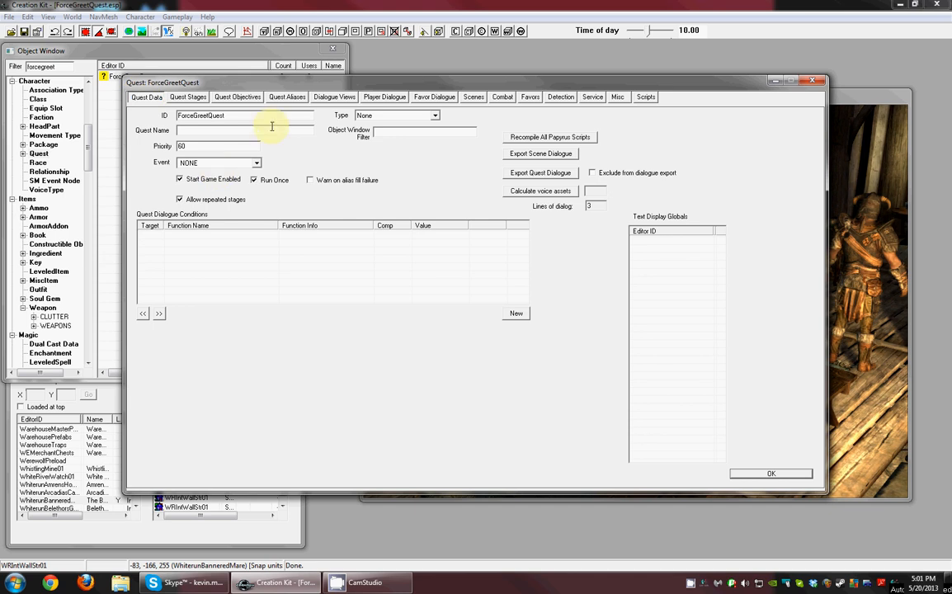
Examine the quest's general data, especially the quest name and priority settings.
{"action": "left_click", "coordinate": [216, 130]}
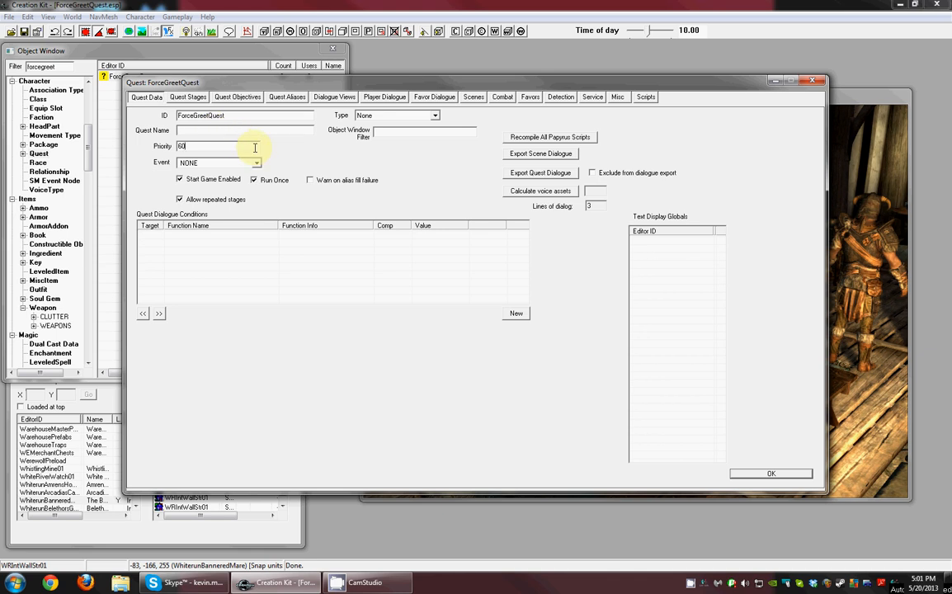
{"action": "left_click_drag", "start_coordinate": [254, 151], "coordinate": [124, 155]}
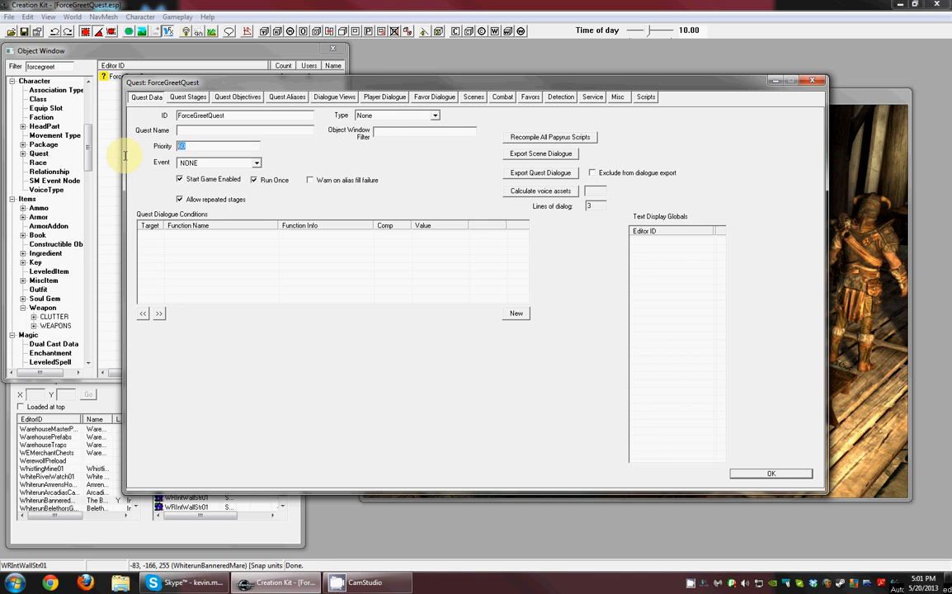
{"action": "left_click", "coordinate": [185, 148]}
{"action": "left_click_drag", "start_coordinate": [184, 146], "coordinate": [149, 144]}
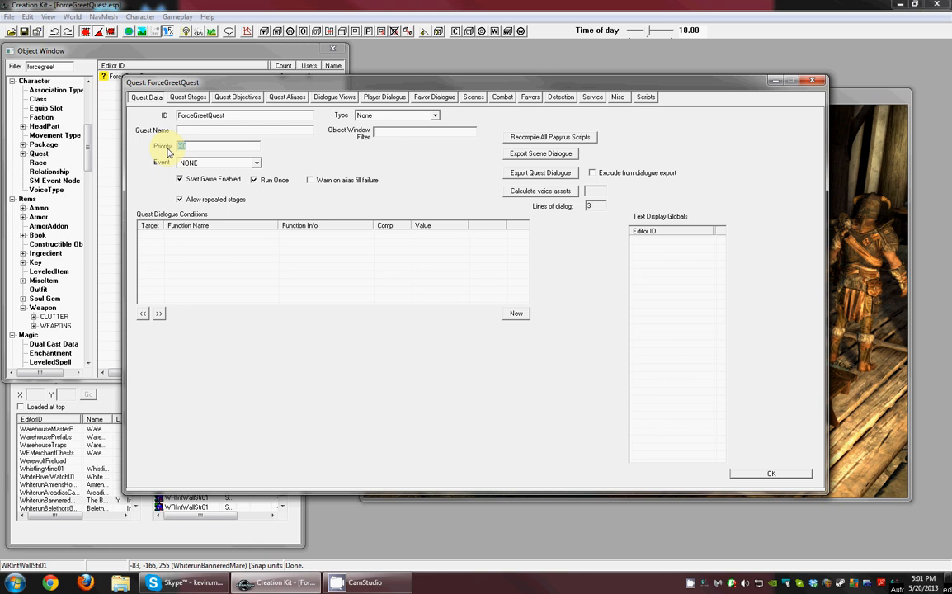
{"action": "left_click", "coordinate": [243, 145]}
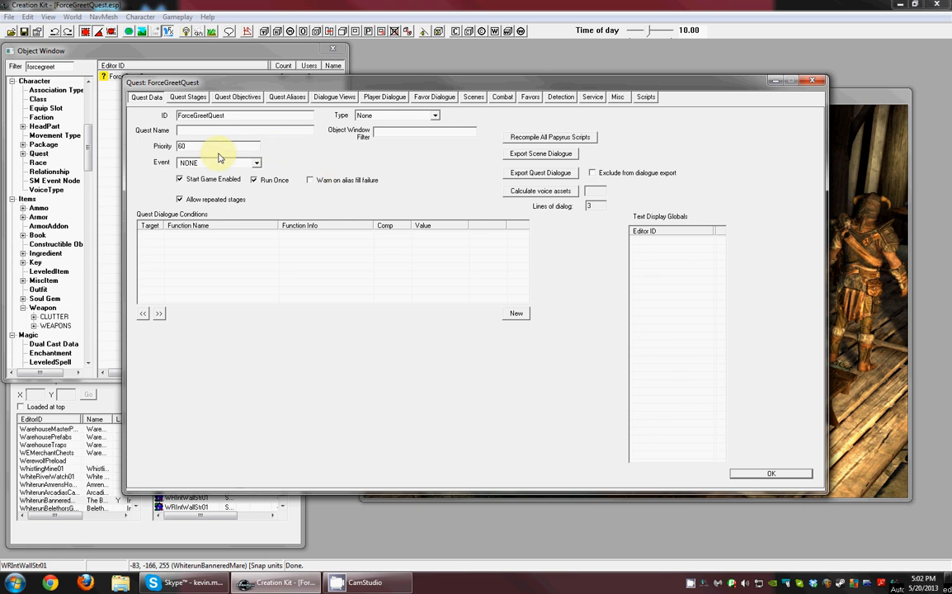
{"action": "left_click_drag", "start_coordinate": [219, 148], "coordinate": [153, 141]}
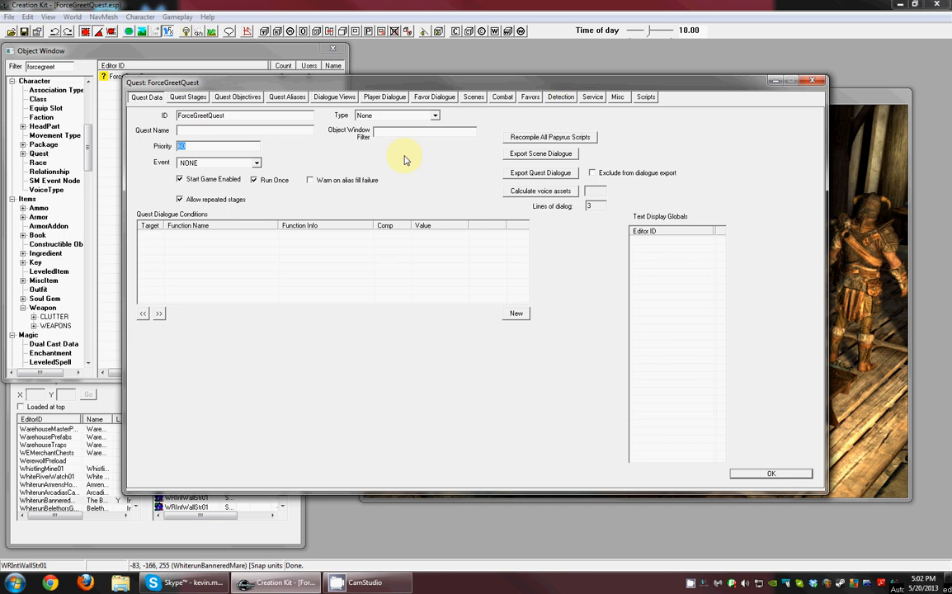
Check the quest's stages and open the source of the attached ForceGreetQuestScript.
{"action": "left_click", "coordinate": [187, 97]}
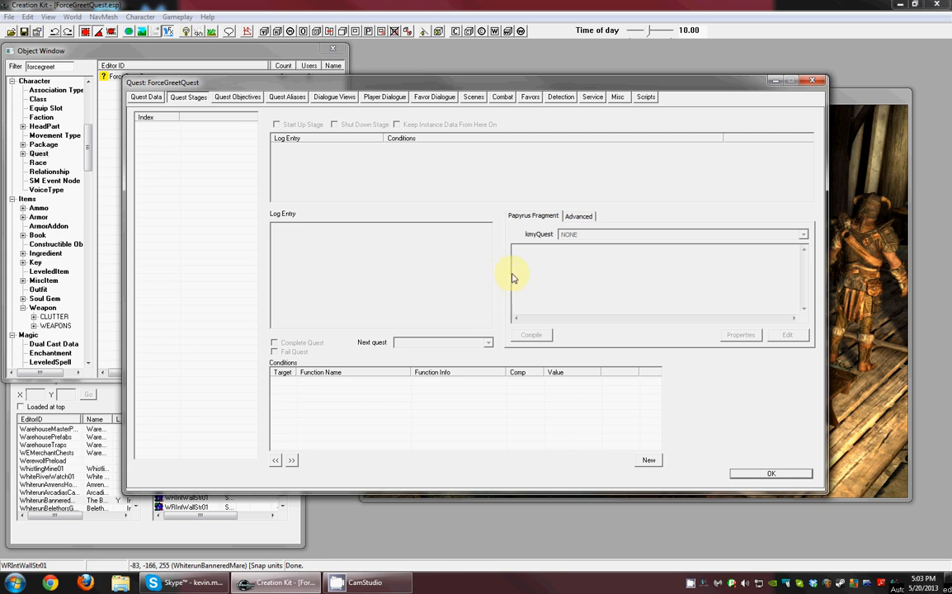
{"action": "left_click", "coordinate": [646, 97]}
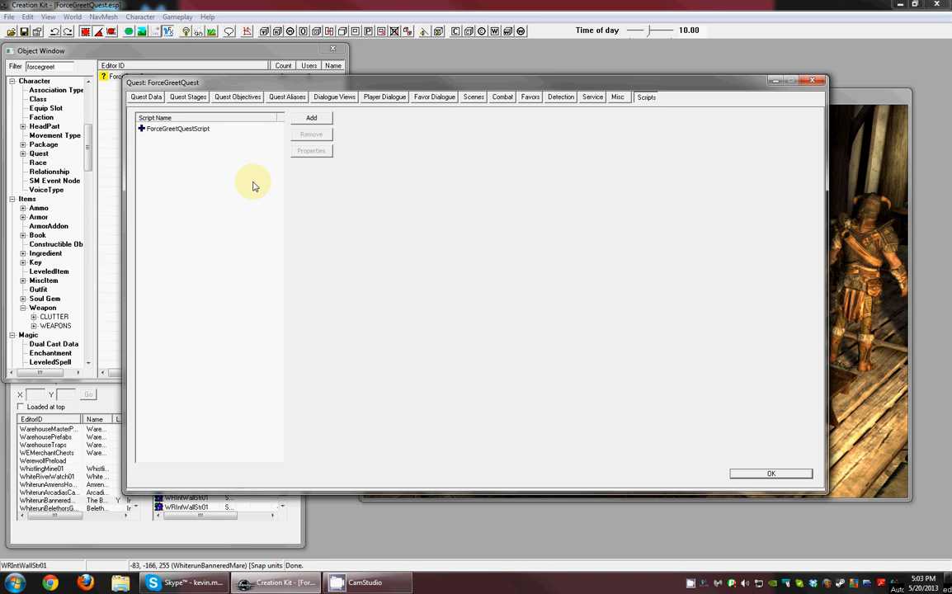
{"action": "left_click", "coordinate": [200, 131]}
{"action": "right_click", "coordinate": [199, 131]}
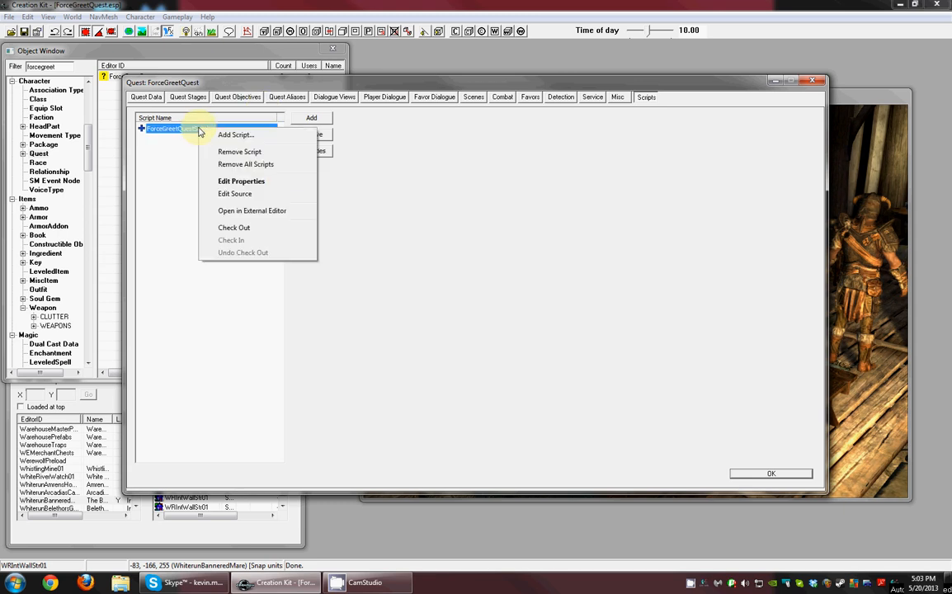
{"action": "left_click", "coordinate": [236, 195]}
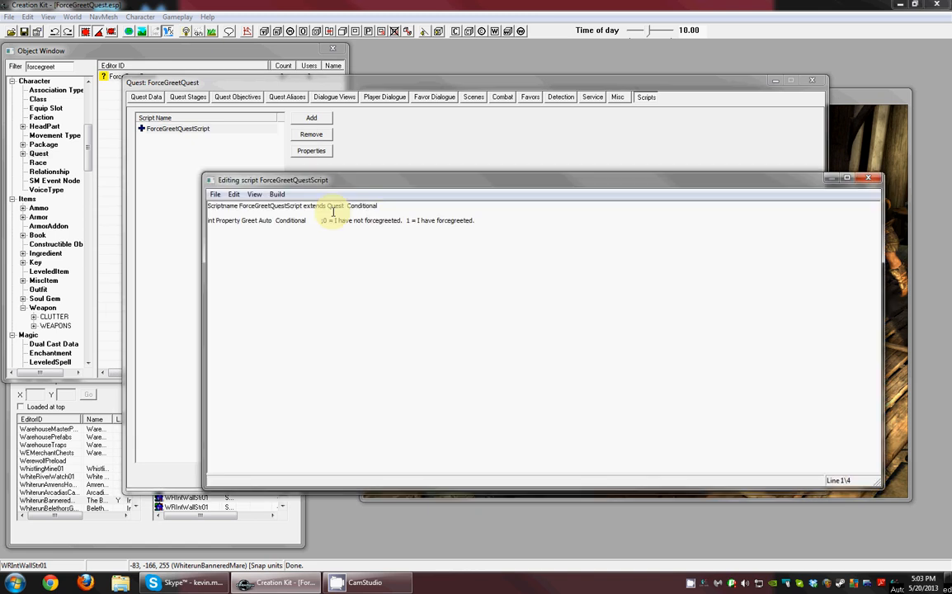
Examine the Greet property declaration, its Conditional flag and its comment in the script, and close the script and the quest.
{"action": "left_click", "coordinate": [212, 221]}
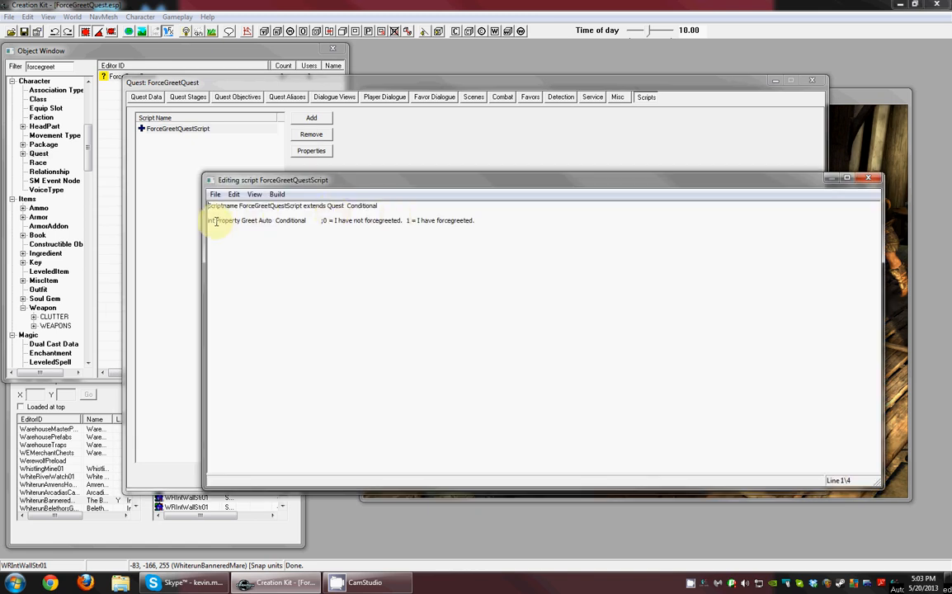
{"action": "double_click", "coordinate": [212, 221]}
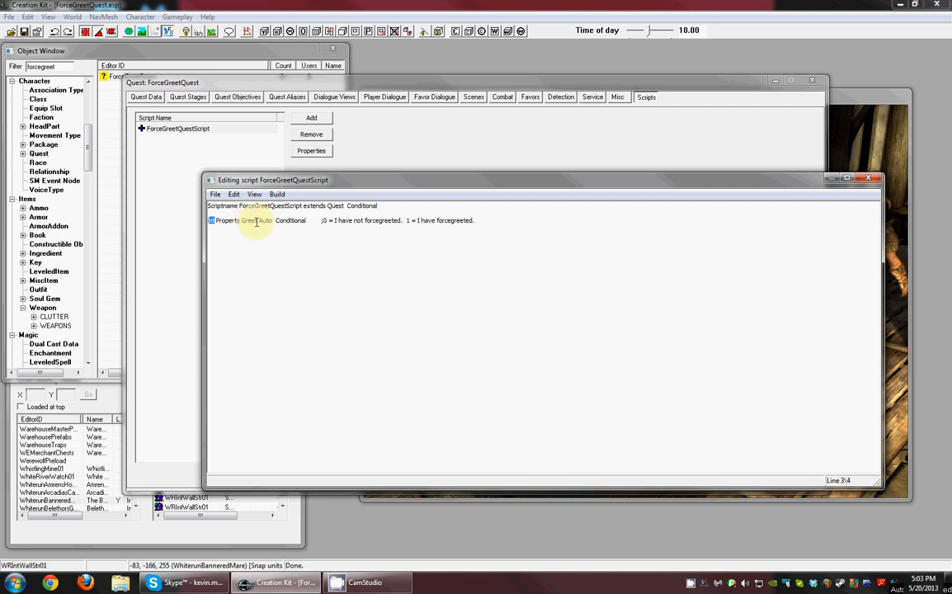
{"action": "double_click", "coordinate": [249, 220]}
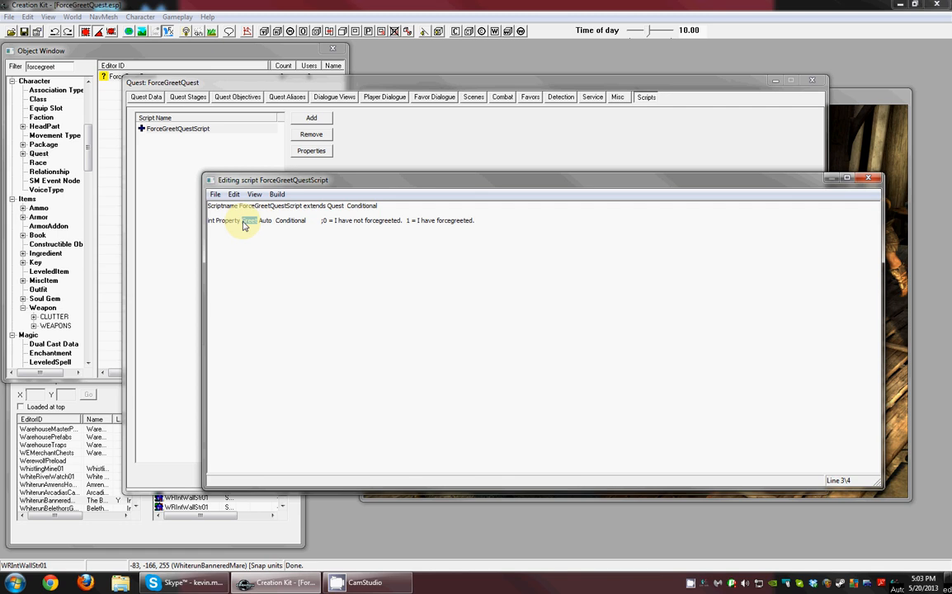
{"action": "double_click", "coordinate": [293, 220]}
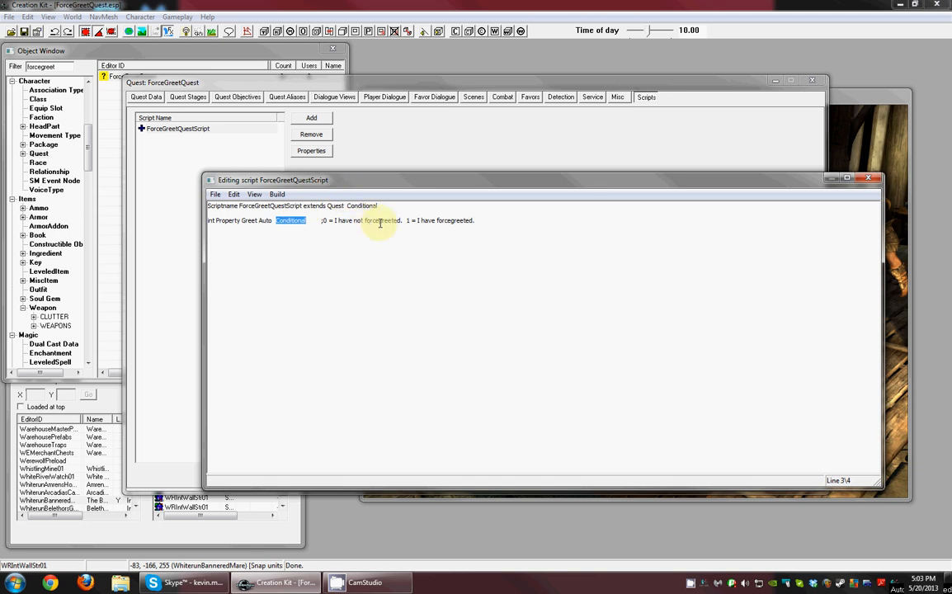
{"action": "left_click", "coordinate": [310, 221]}
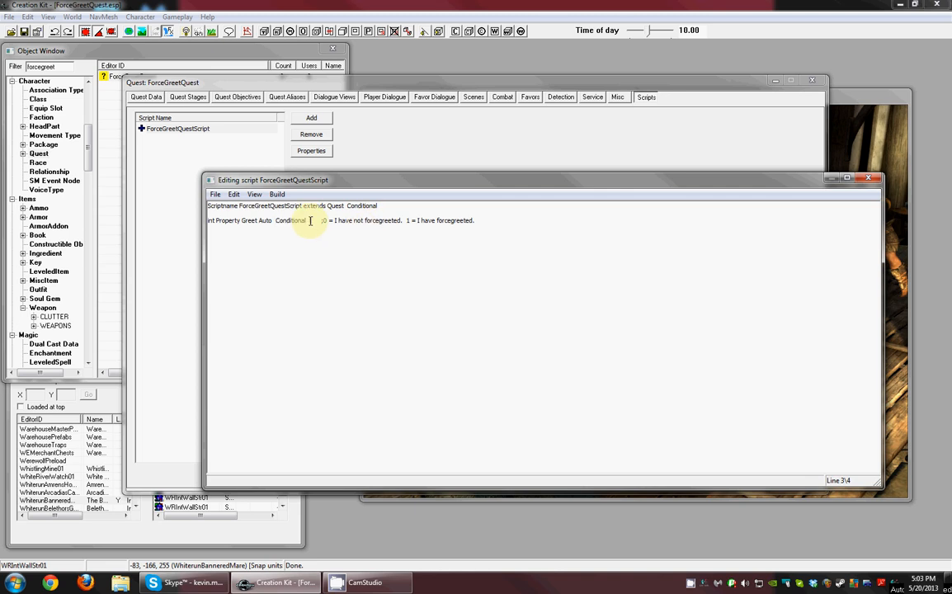
{"action": "left_click_drag", "start_coordinate": [307, 221], "coordinate": [276, 221]}
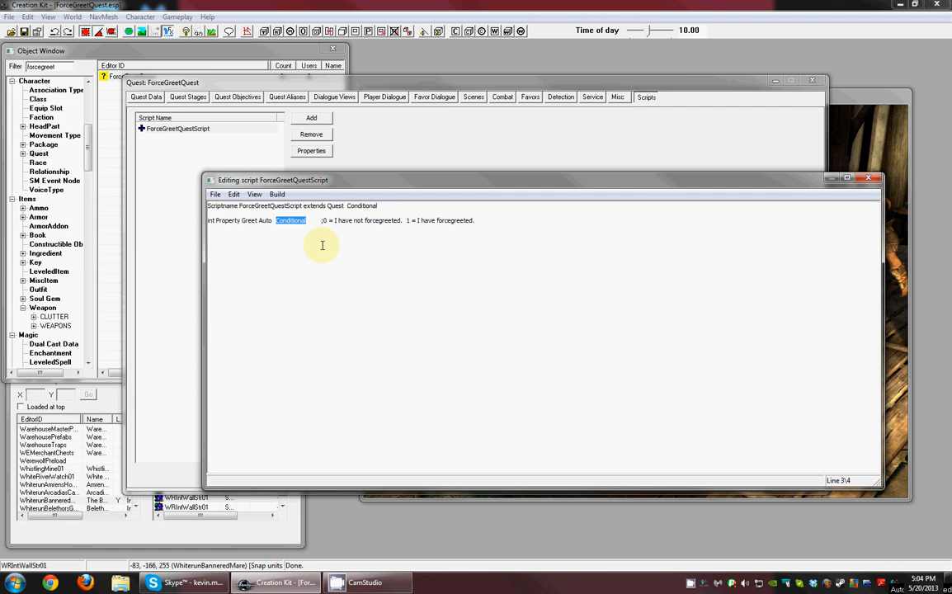
{"action": "left_click", "coordinate": [311, 220]}
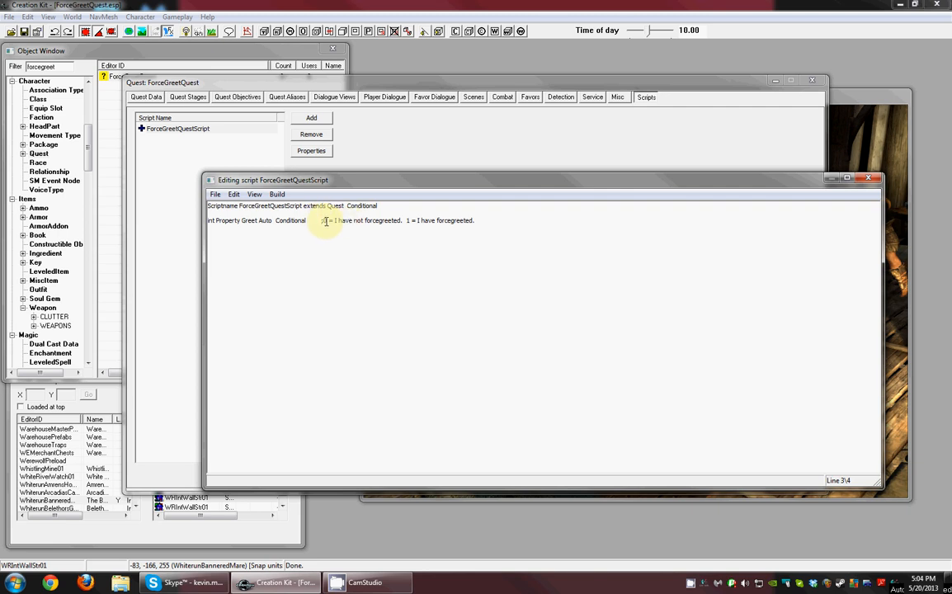
{"action": "left_click_drag", "start_coordinate": [322, 220], "coordinate": [472, 220]}
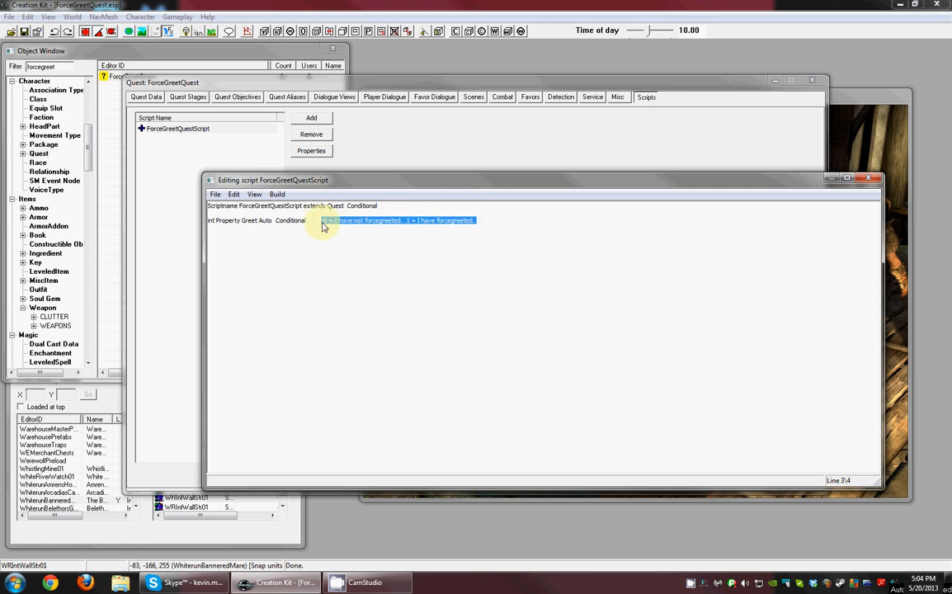
{"action": "left_click", "coordinate": [465, 237]}
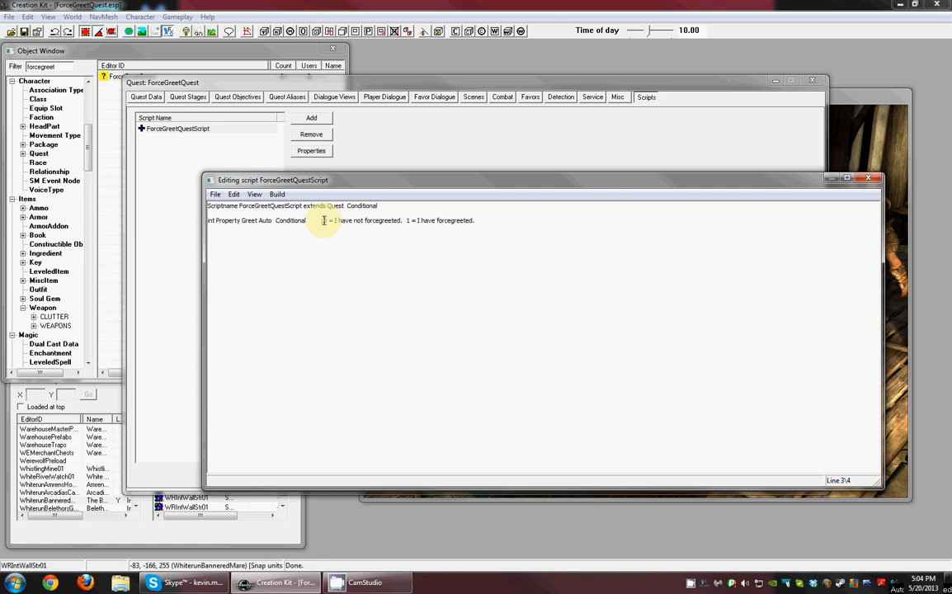
{"action": "left_click_drag", "start_coordinate": [322, 220], "coordinate": [473, 225]}
{"action": "left_click", "coordinate": [484, 224]}
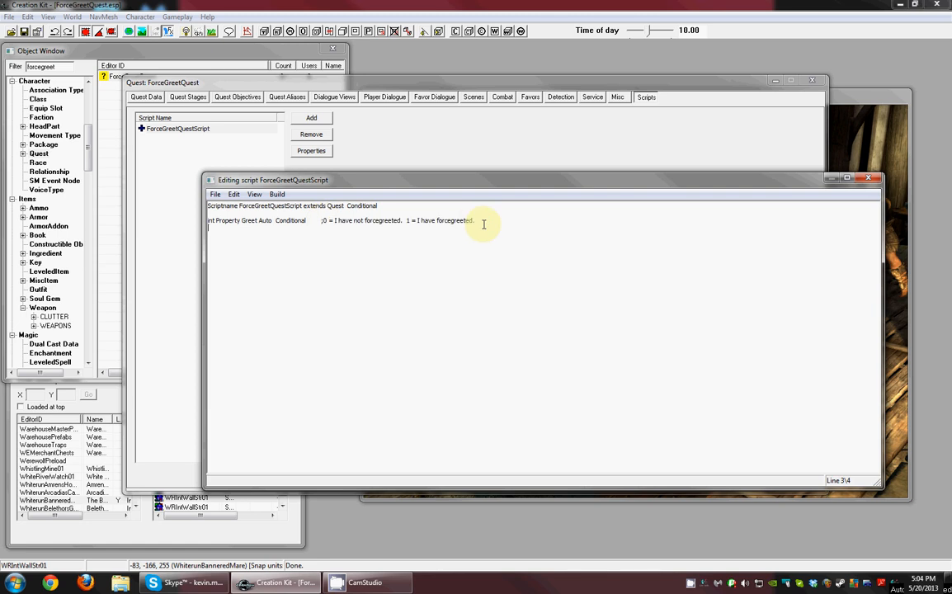
{"action": "left_click_drag", "start_coordinate": [321, 221], "coordinate": [481, 224]}
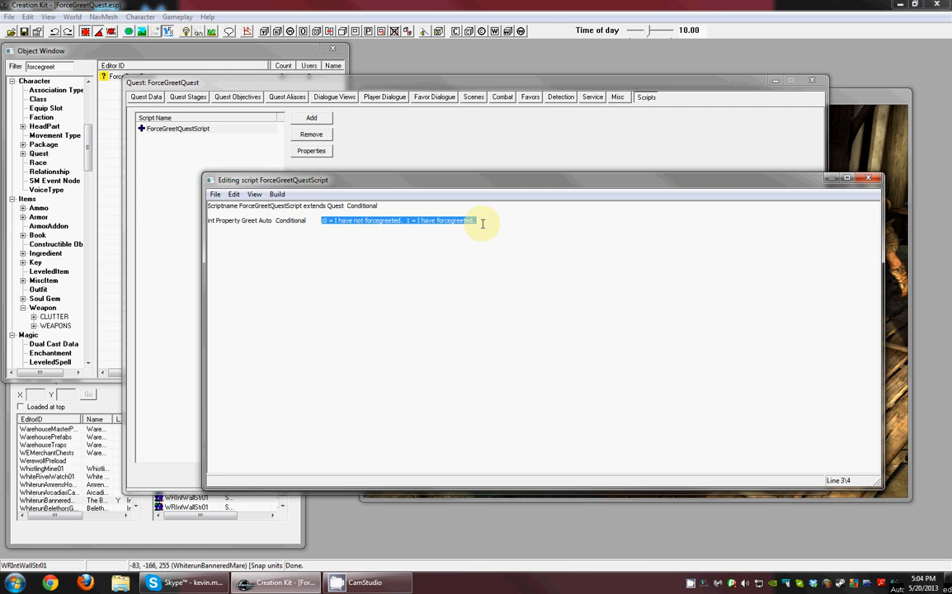
{"action": "left_click", "coordinate": [867, 180]}
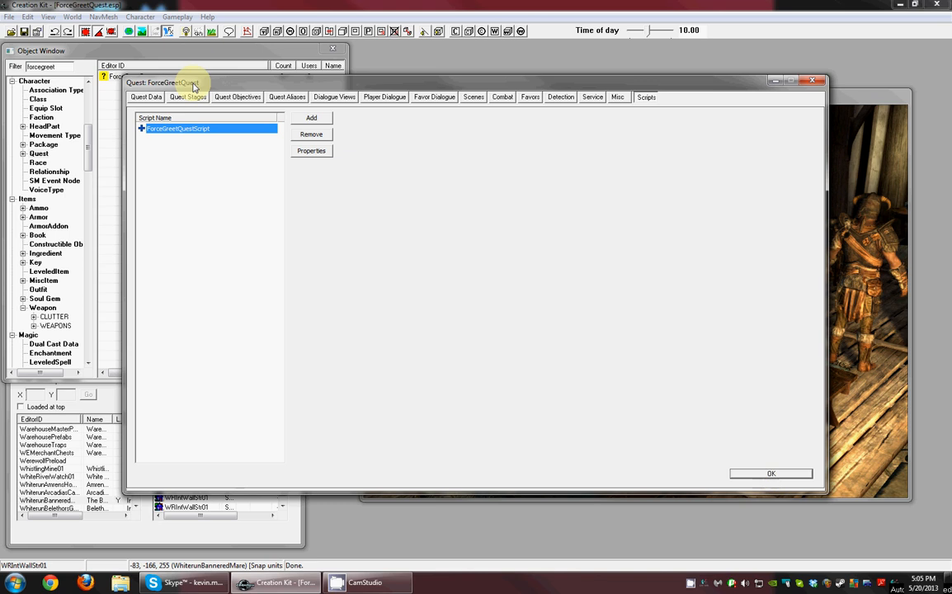
{"action": "left_click", "coordinate": [770, 473]}
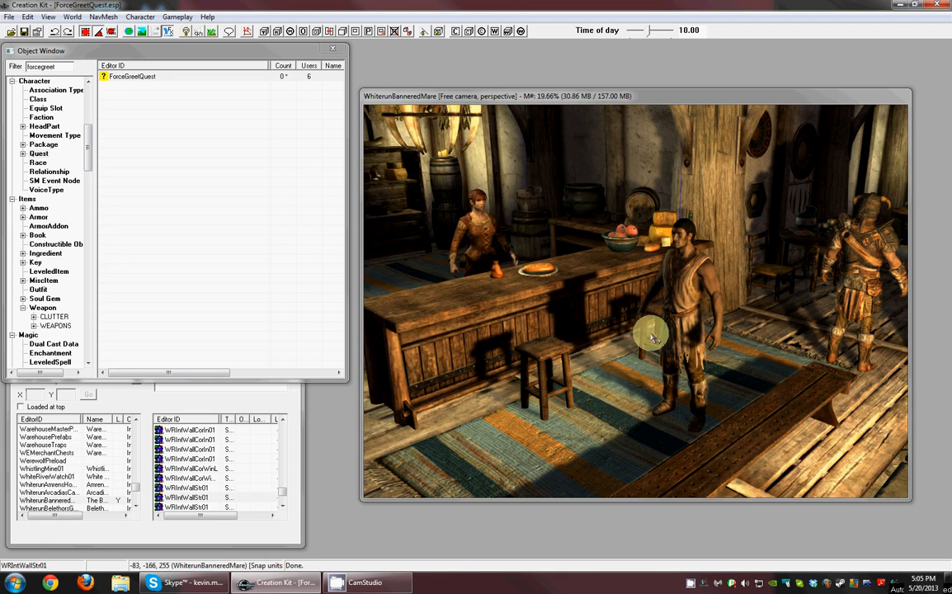
List the voice types with the same filter and open the ForceGreetNPC voice type.
{"action": "left_click", "coordinate": [11, 66]}
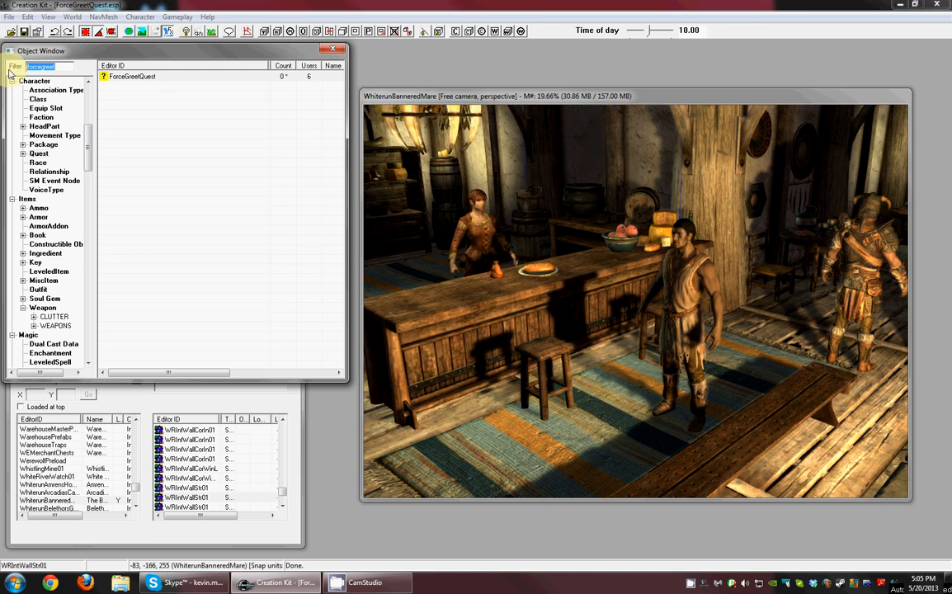
{"action": "left_click", "coordinate": [38, 118]}
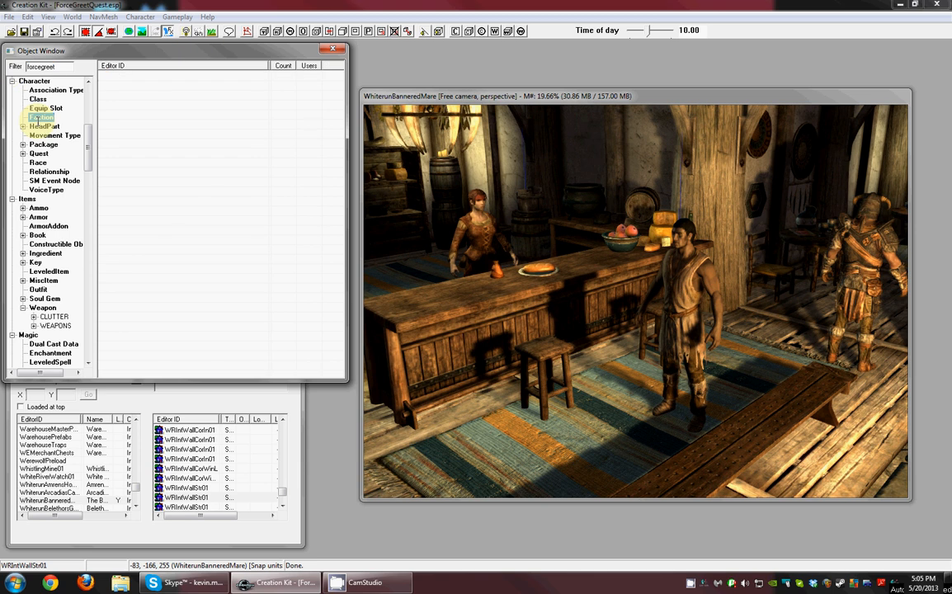
{"action": "key", "text": "v"}
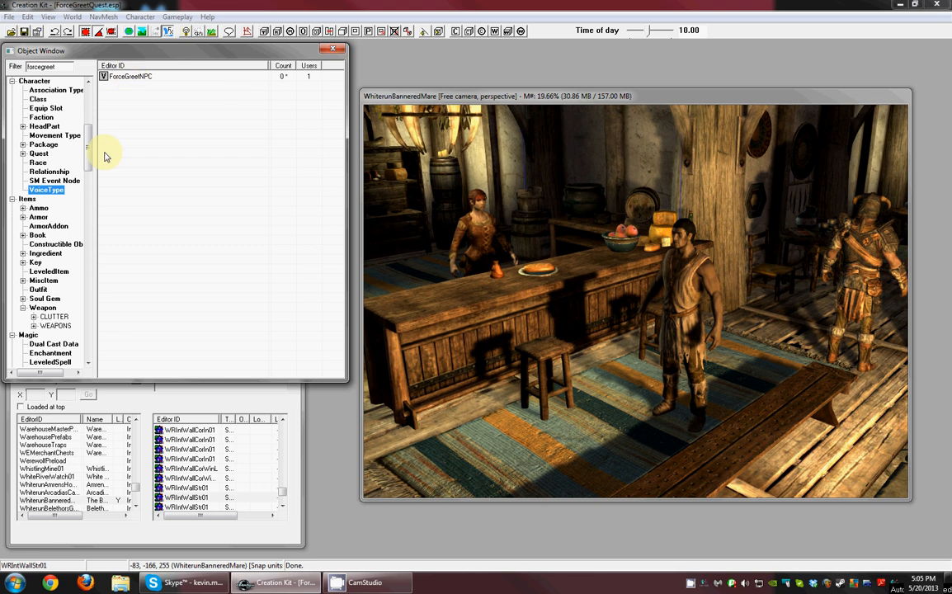
{"action": "left_click", "coordinate": [138, 77]}
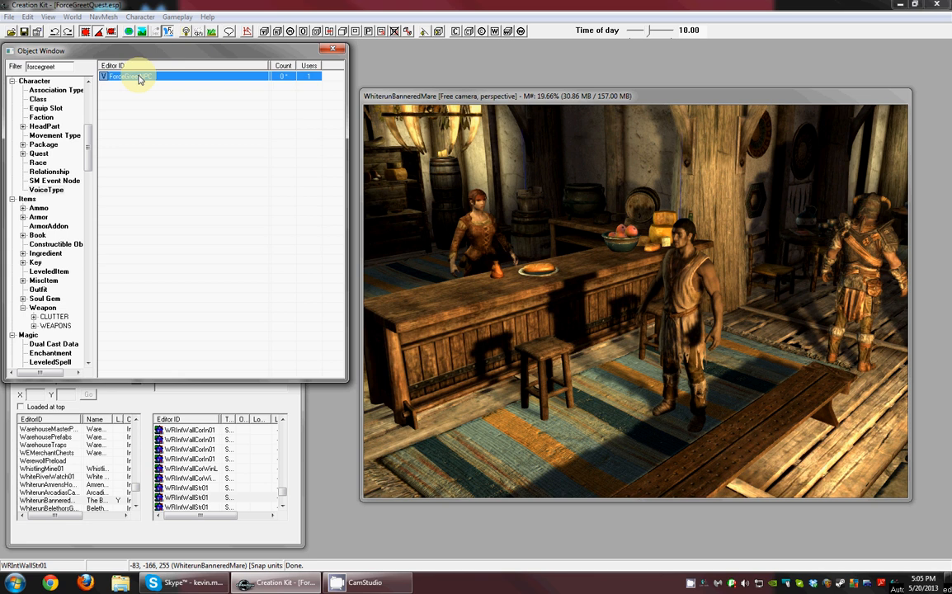
{"action": "left_click", "coordinate": [139, 77]}
{"action": "double_click", "coordinate": [101, 76]}
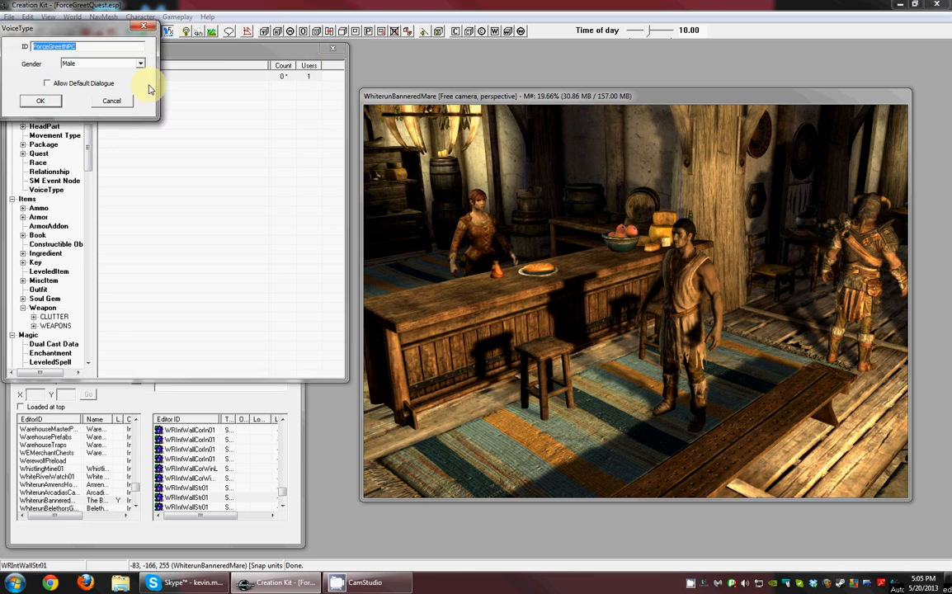
Review the ForceGreetNPC voice type's ID and gender options, keep Male, and accept the dialog.
{"action": "left_click_drag", "start_coordinate": [26, 18], "coordinate": [177, 168]}
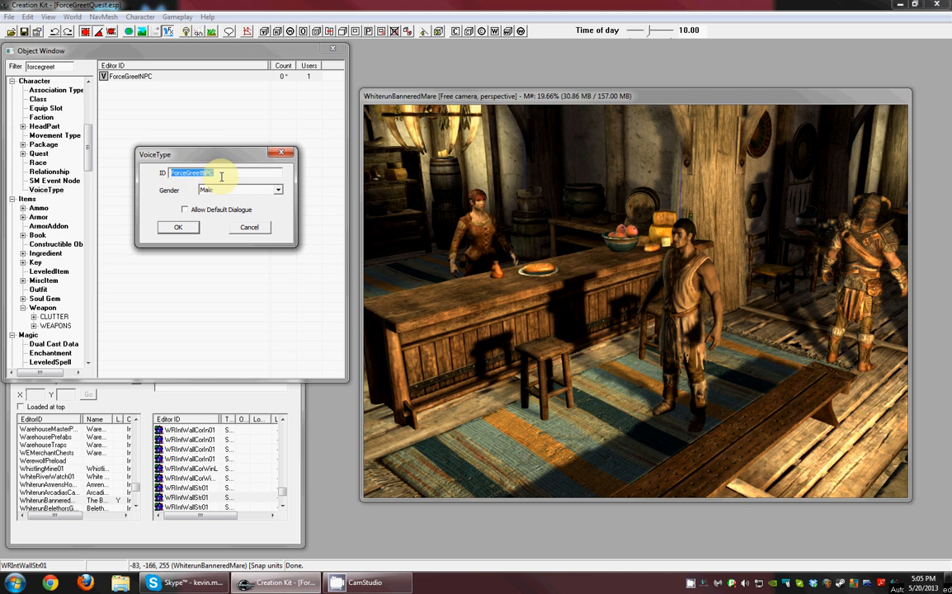
{"action": "left_click", "coordinate": [268, 194]}
{"action": "left_click", "coordinate": [180, 230]}
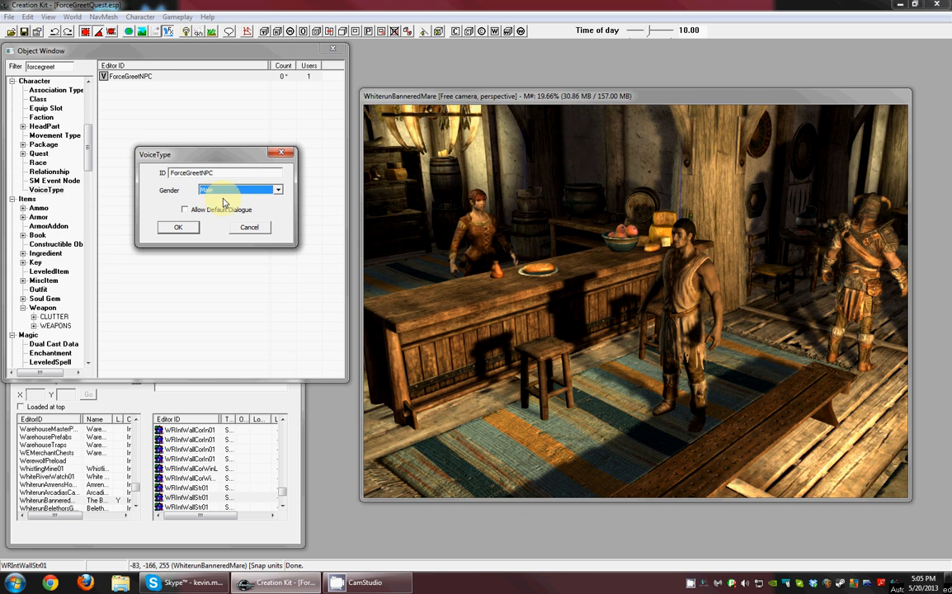
{"action": "left_click", "coordinate": [187, 229]}
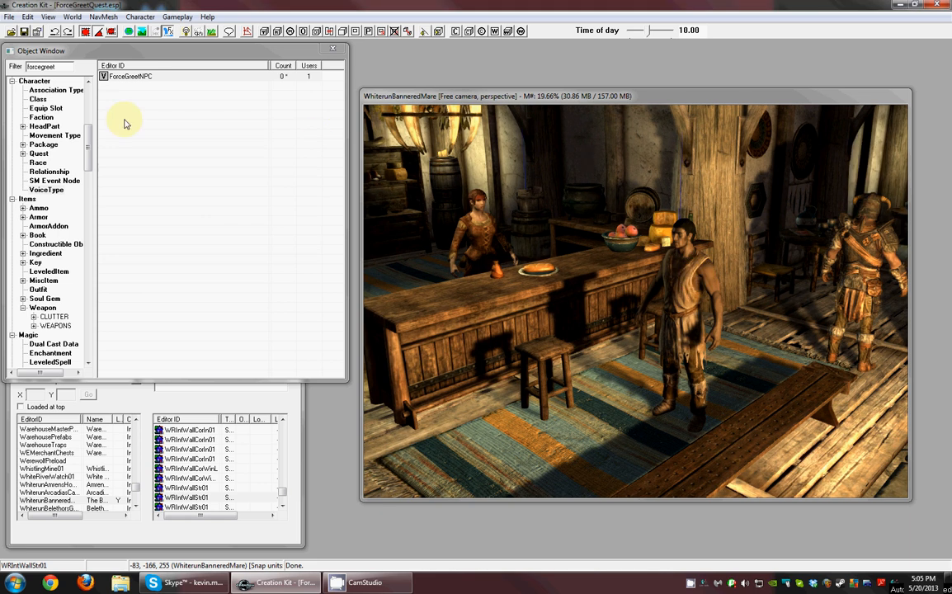
Select the BobRef character standing in the tavern, open its reference and edit its base actor aaaBob.
{"action": "left_click", "coordinate": [674, 268]}
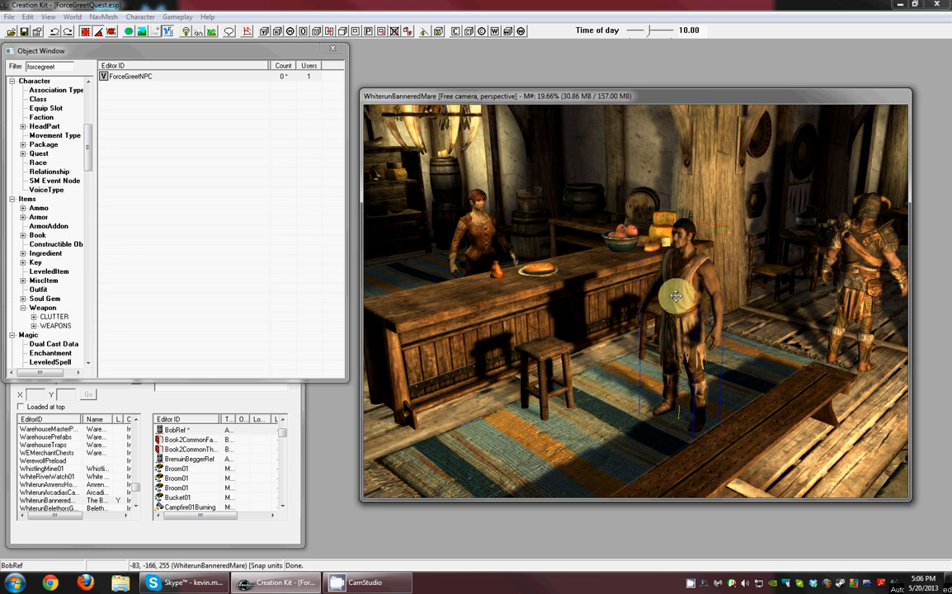
{"action": "double_click", "coordinate": [676, 296]}
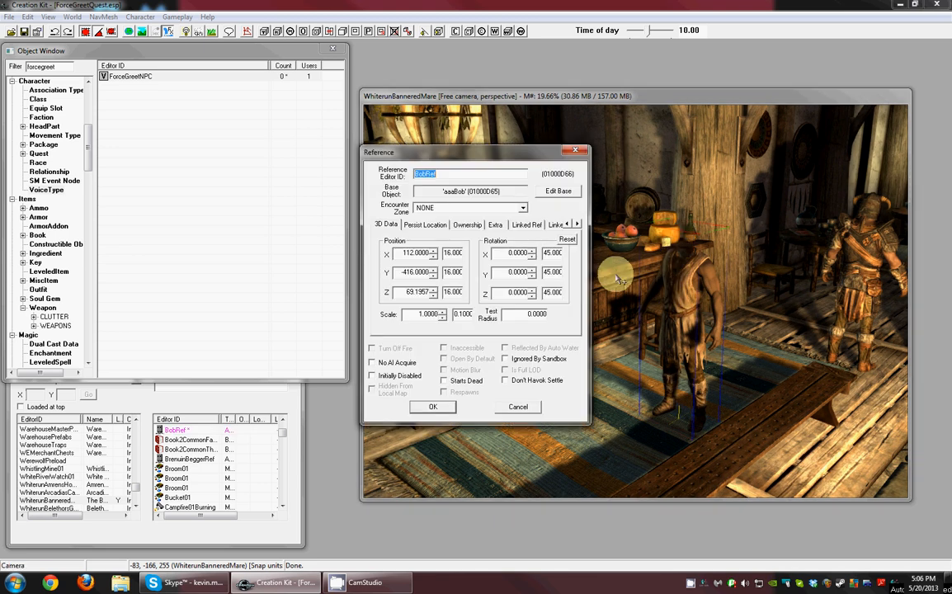
{"action": "left_click", "coordinate": [557, 192]}
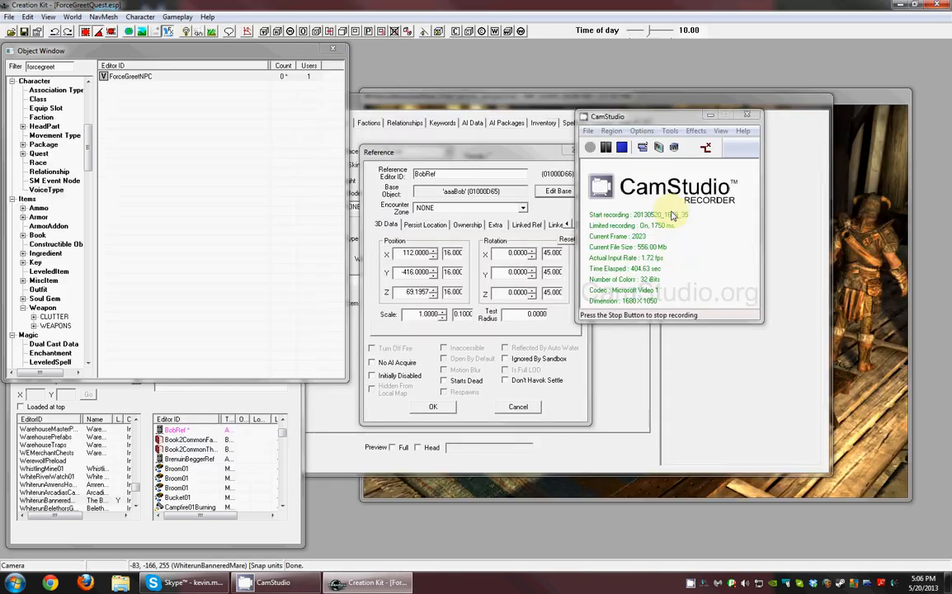
{"action": "left_click", "coordinate": [487, 169]}
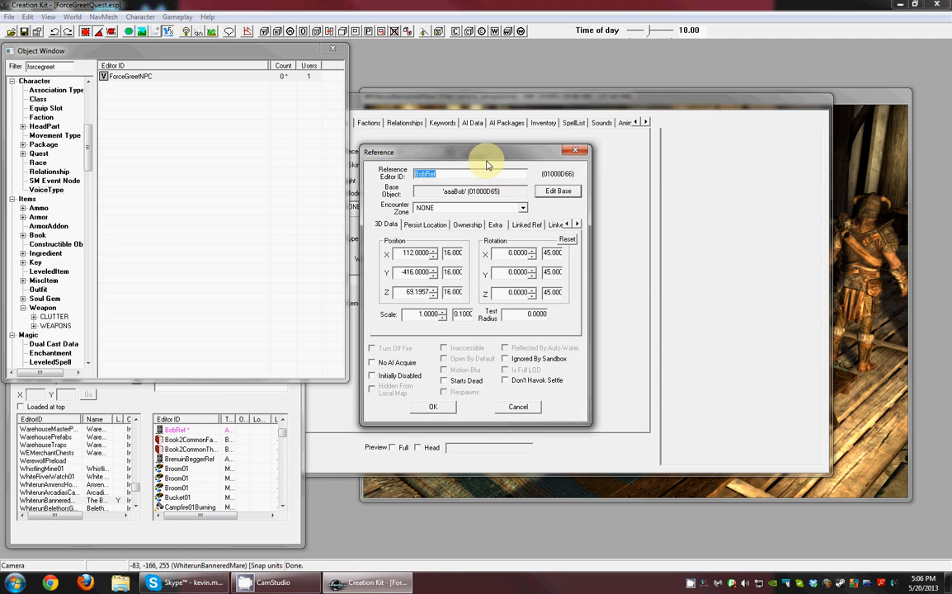
{"action": "left_click", "coordinate": [694, 180]}
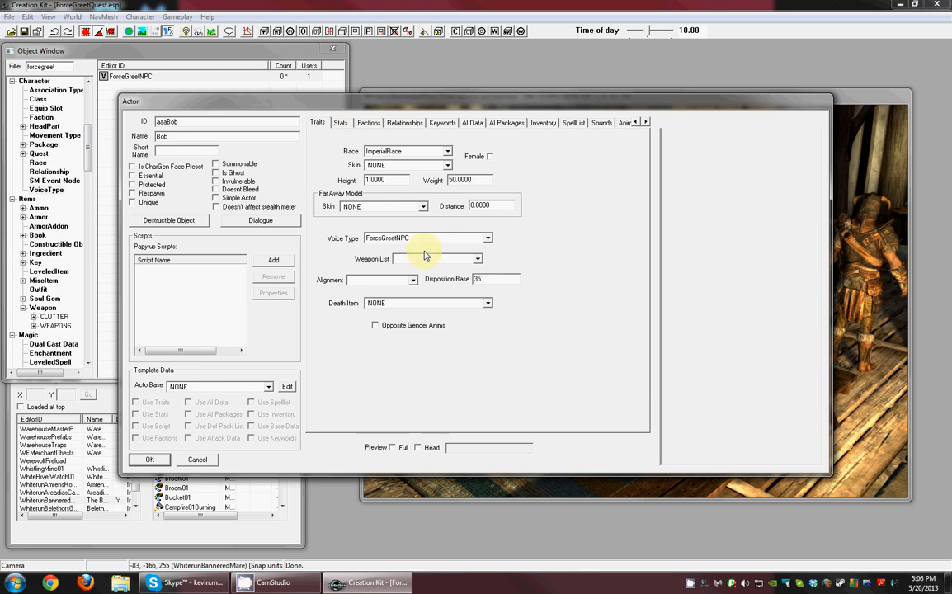
Check Bob's voice type, keep ForceGreetNPC, and look at his factions before returning to his traits.
{"action": "left_click", "coordinate": [466, 239]}
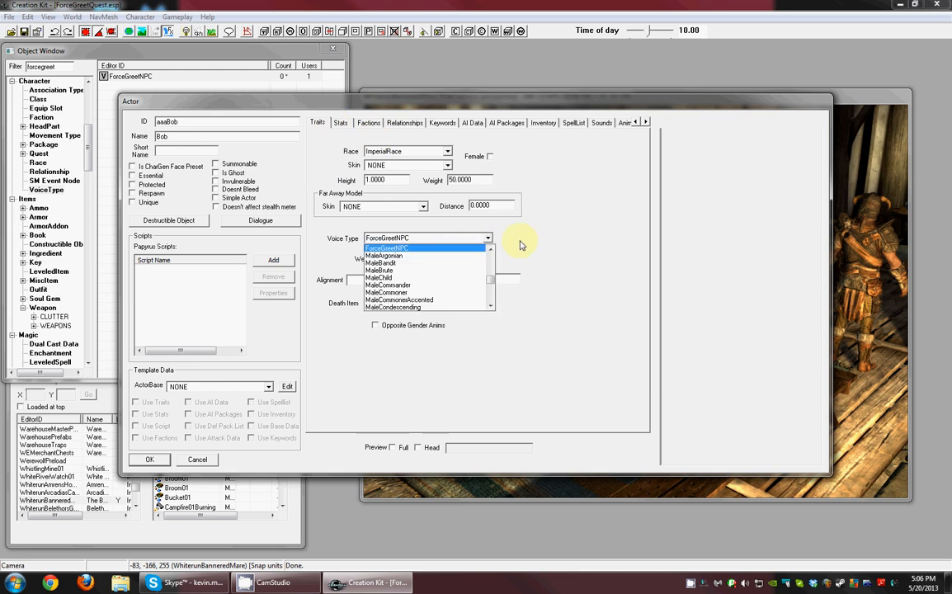
{"action": "left_click", "coordinate": [517, 240]}
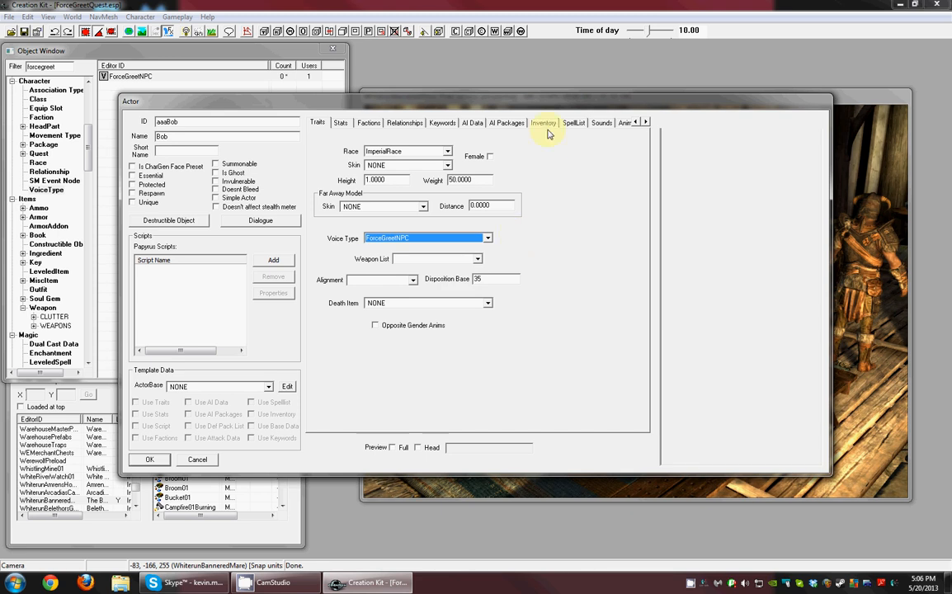
{"action": "left_click", "coordinate": [368, 123]}
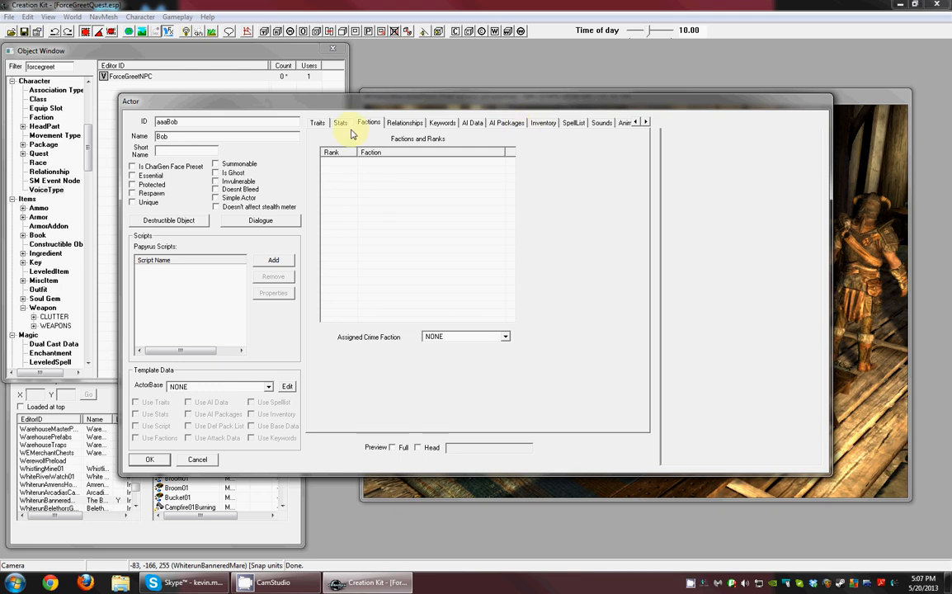
{"action": "left_click", "coordinate": [314, 124]}
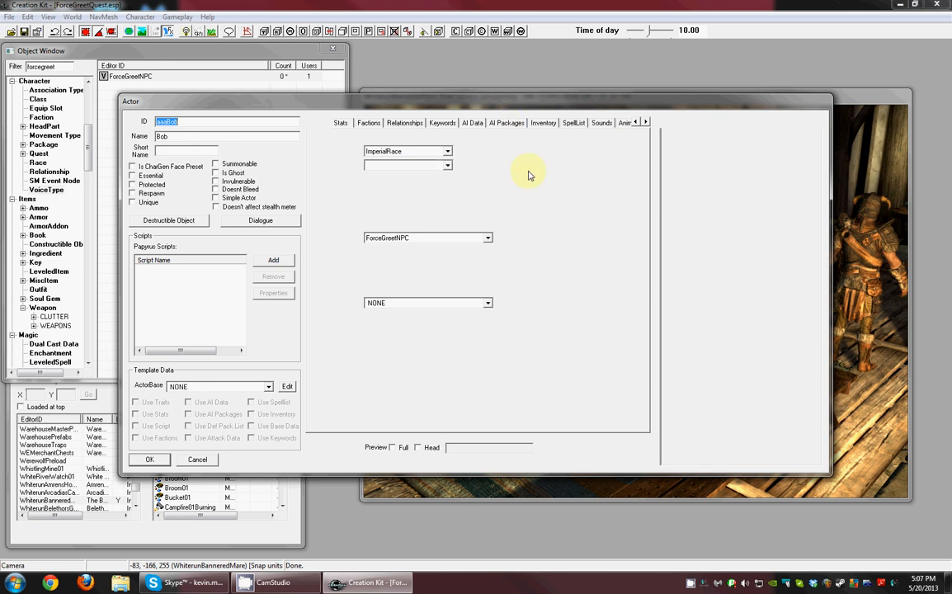
Remove aaaForceGreetNPCPackage from Bob's AI package list.
{"action": "left_click", "coordinate": [514, 124]}
{"action": "left_click", "coordinate": [341, 170]}
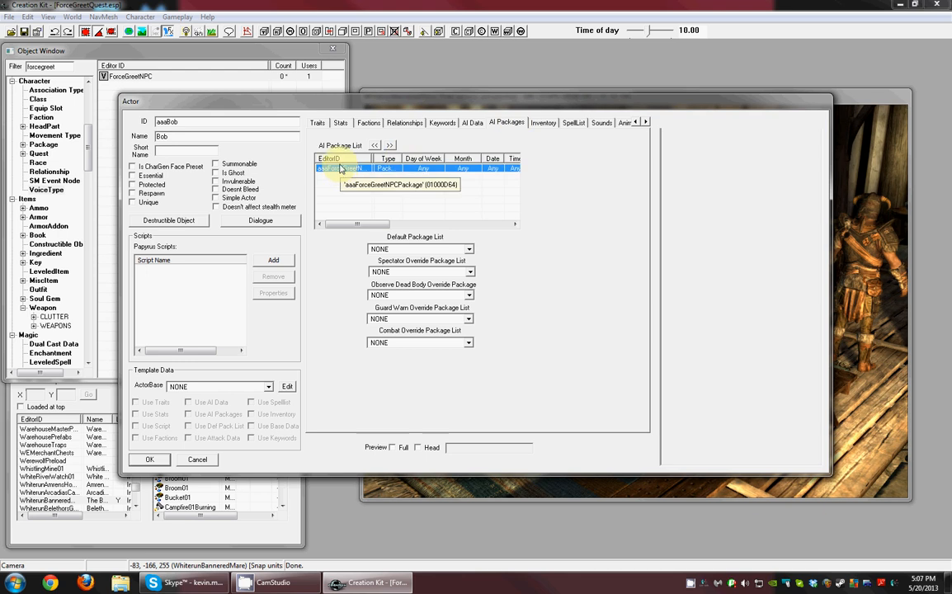
{"action": "key", "text": "Delete"}
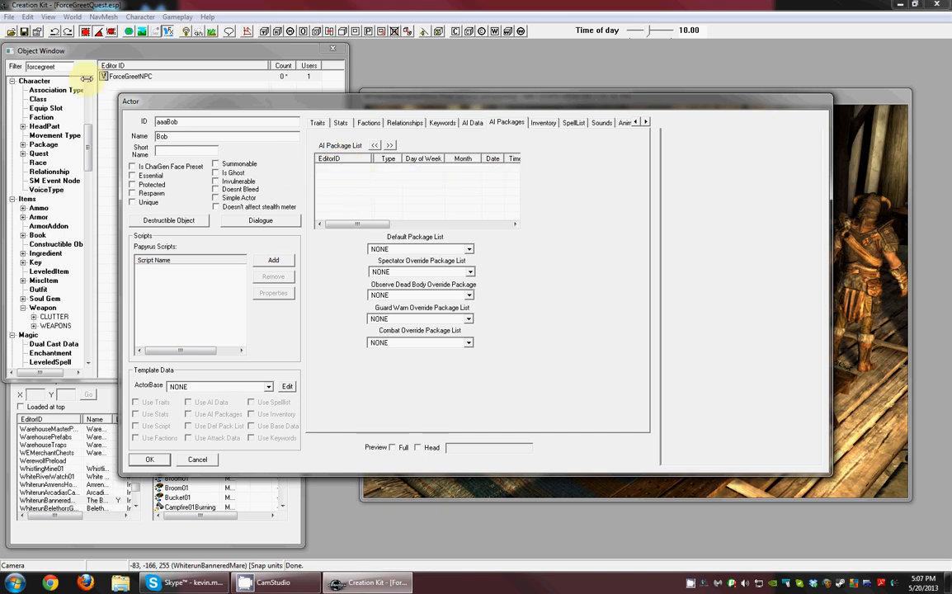
List the packages in the Object Window, filter them by "aaa" and open aaaForceGreetNPCPackage.
{"action": "left_click", "coordinate": [57, 90]}
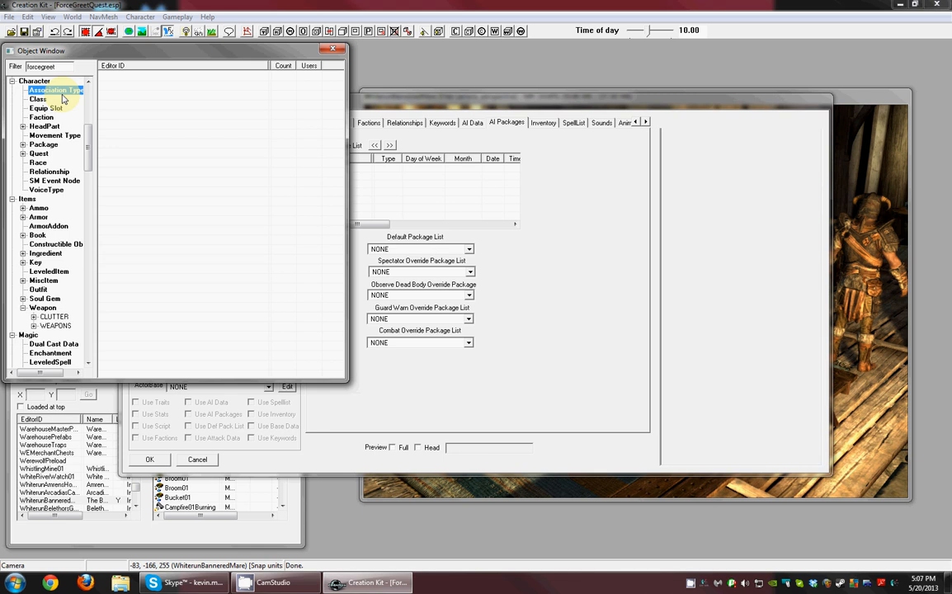
{"action": "key", "text": "p"}
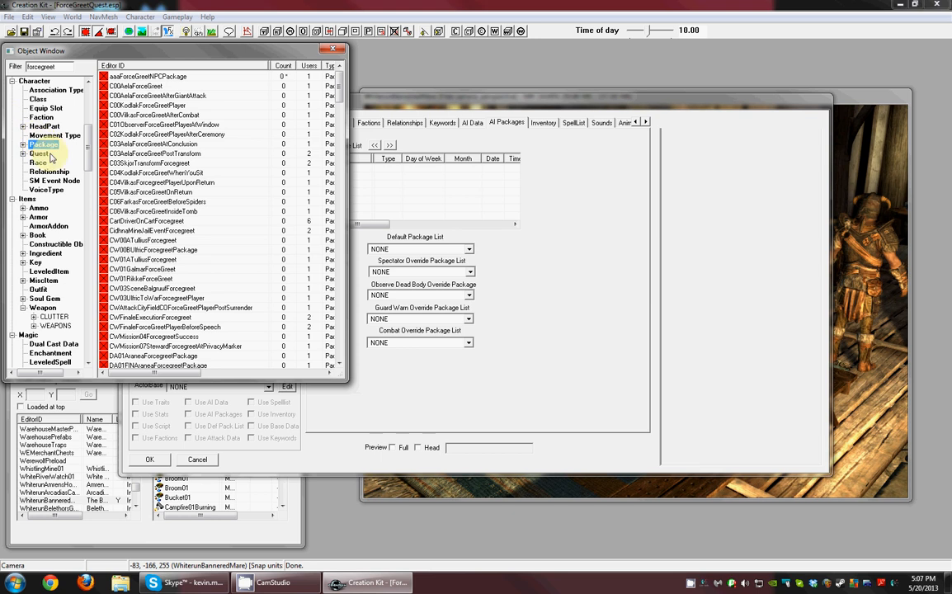
{"action": "left_click_drag", "start_coordinate": [62, 67], "coordinate": [12, 64]}
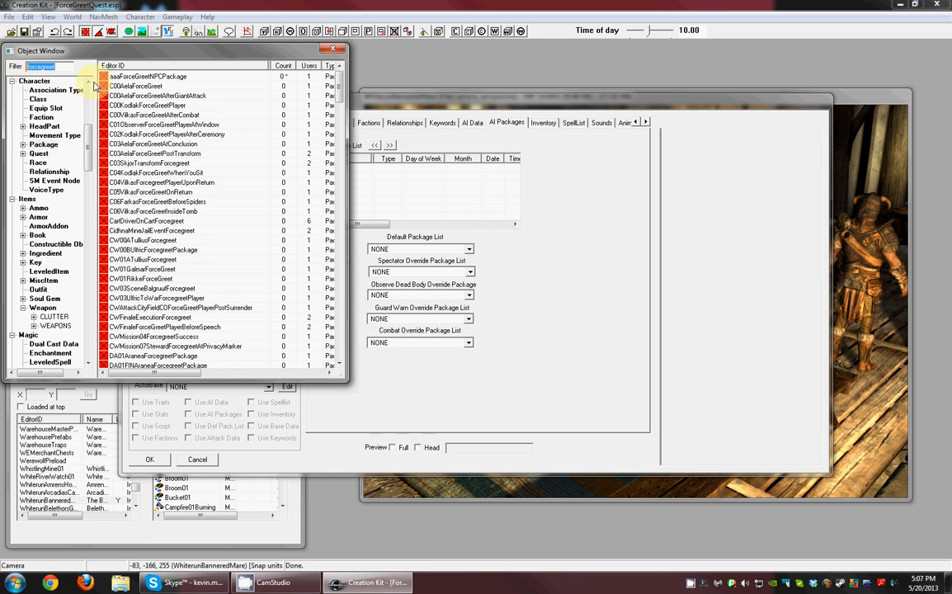
{"action": "type", "text": "aaa"}
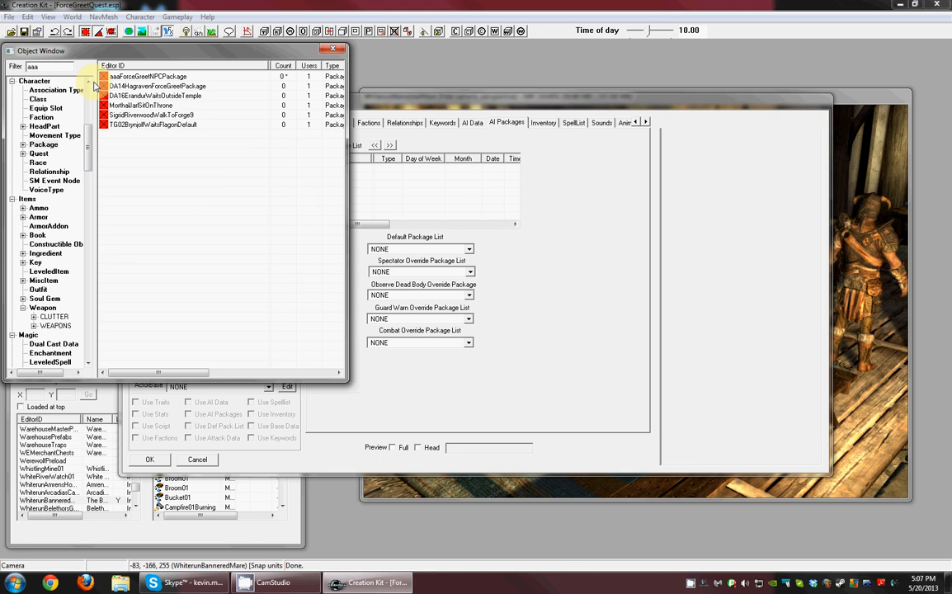
{"action": "left_click", "coordinate": [150, 76]}
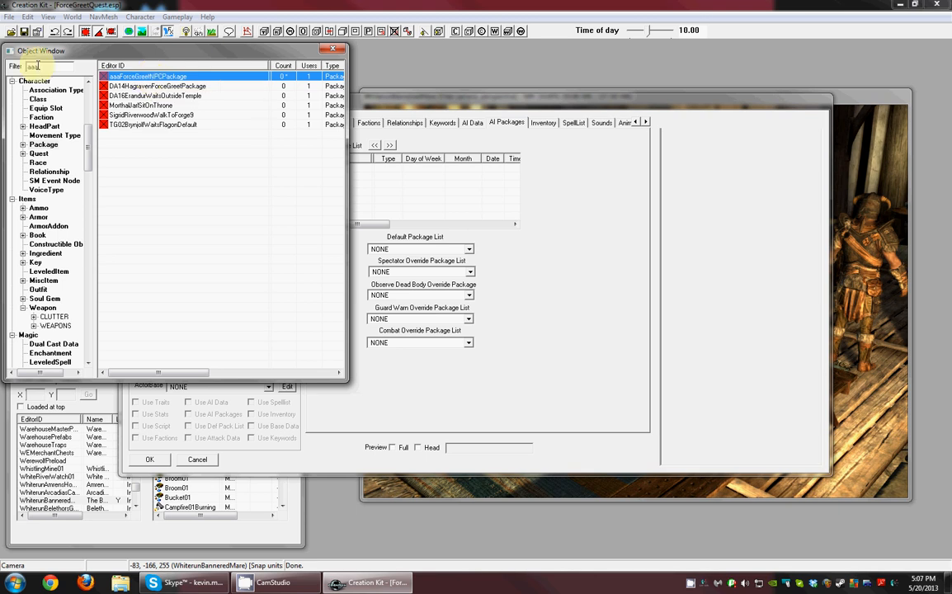
{"action": "double_click", "coordinate": [148, 80]}
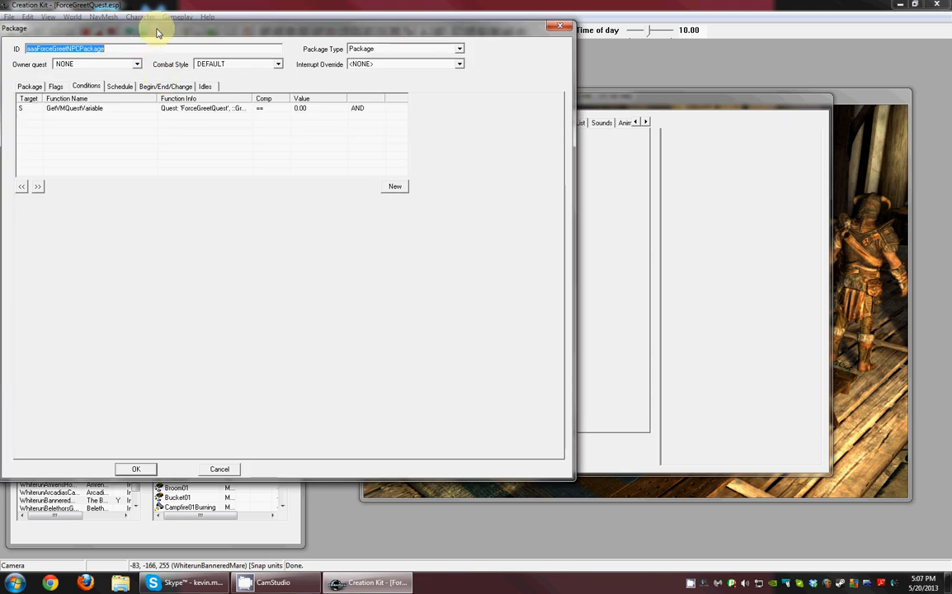
Show the package's public data, select the Topic entry and widen the Value column to read its topic.
{"action": "left_click_drag", "start_coordinate": [159, 25], "coordinate": [239, 130]}
{"action": "left_click", "coordinate": [310, 187]}
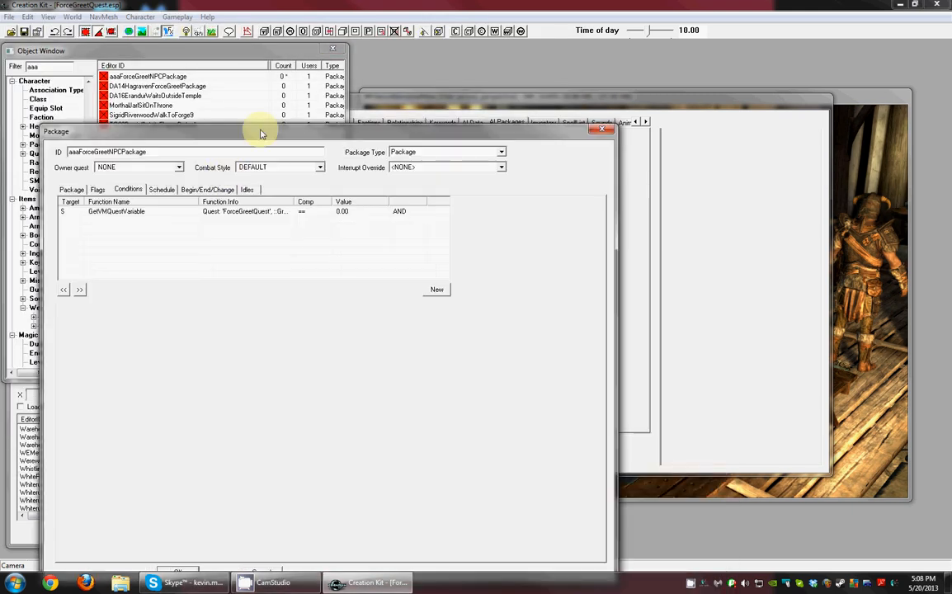
{"action": "left_click", "coordinate": [72, 190]}
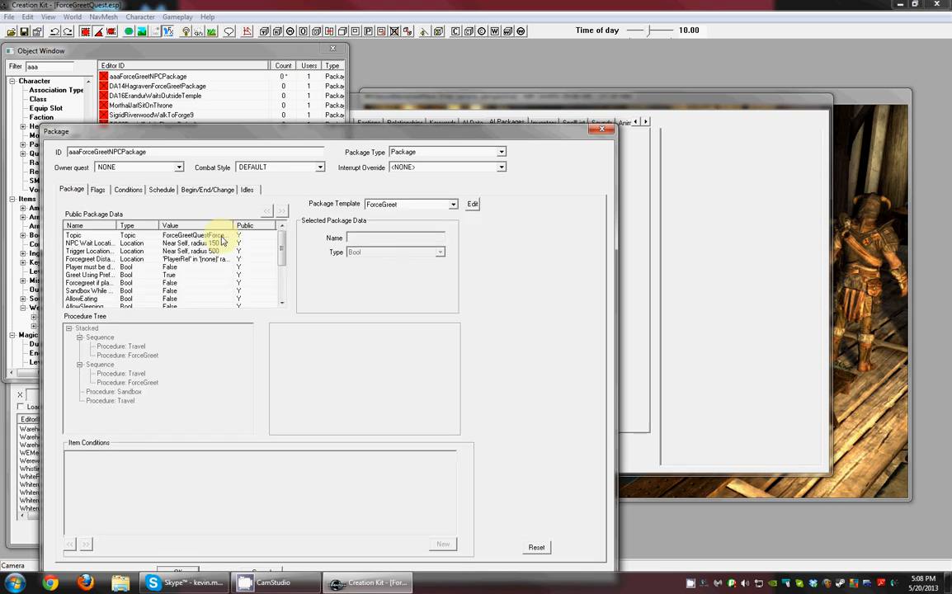
{"action": "left_click", "coordinate": [221, 237]}
{"action": "left_click", "coordinate": [217, 238]}
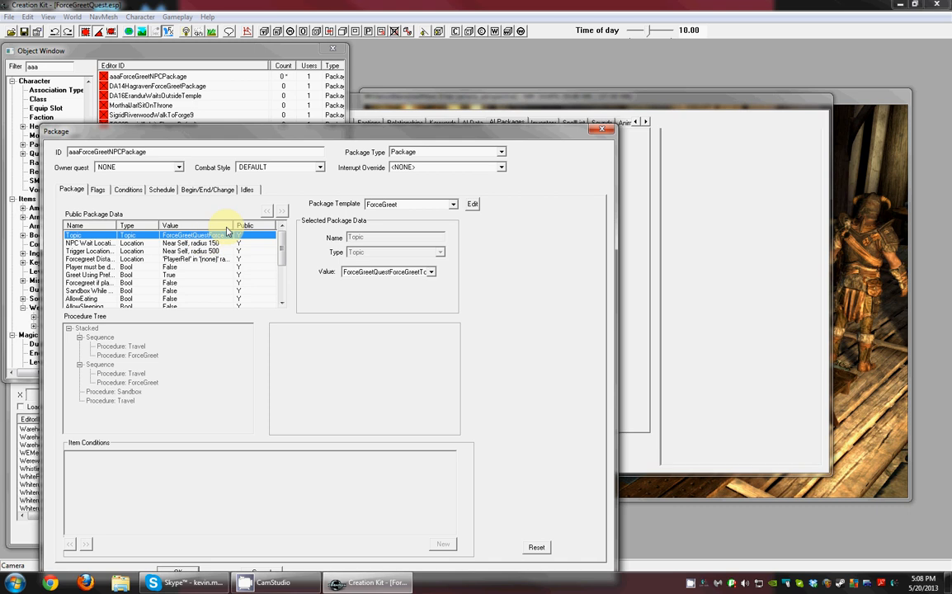
{"action": "left_click_drag", "start_coordinate": [234, 225], "coordinate": [252, 225]}
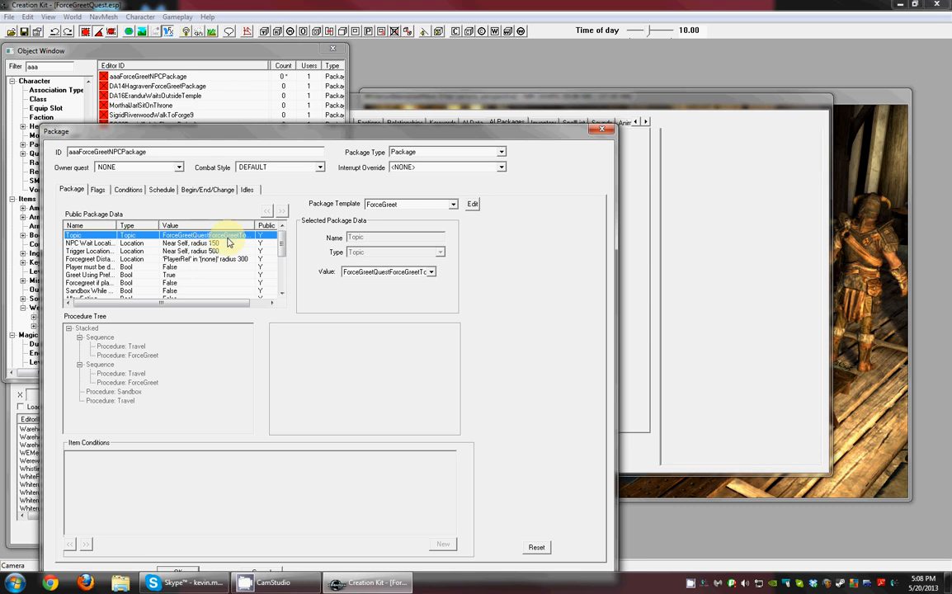
Look through the available package templates and pick ForceGreet for the package.
{"action": "left_click", "coordinate": [418, 204]}
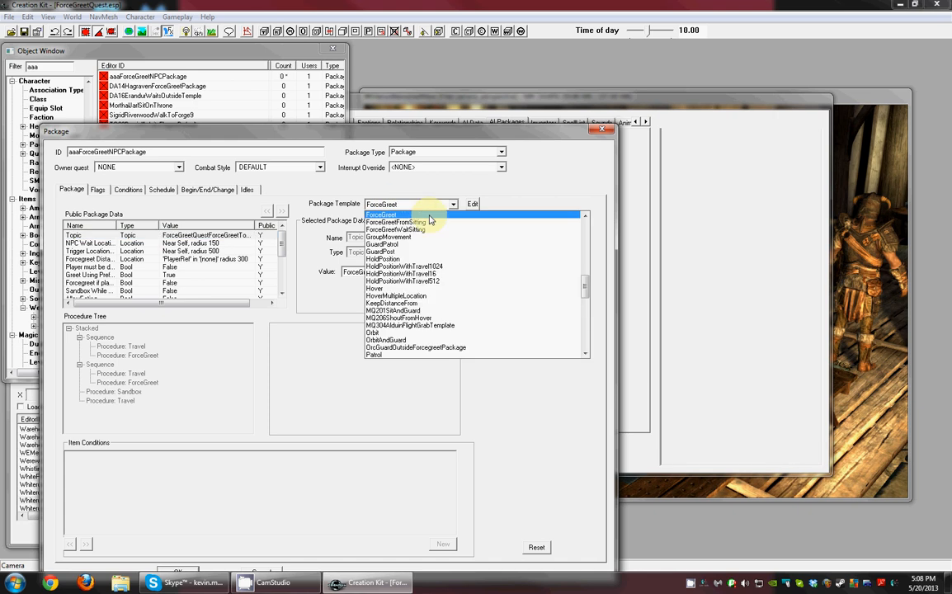
{"action": "scroll", "coordinate": [423, 206], "scroll_direction": "up", "scroll_amount": 1}
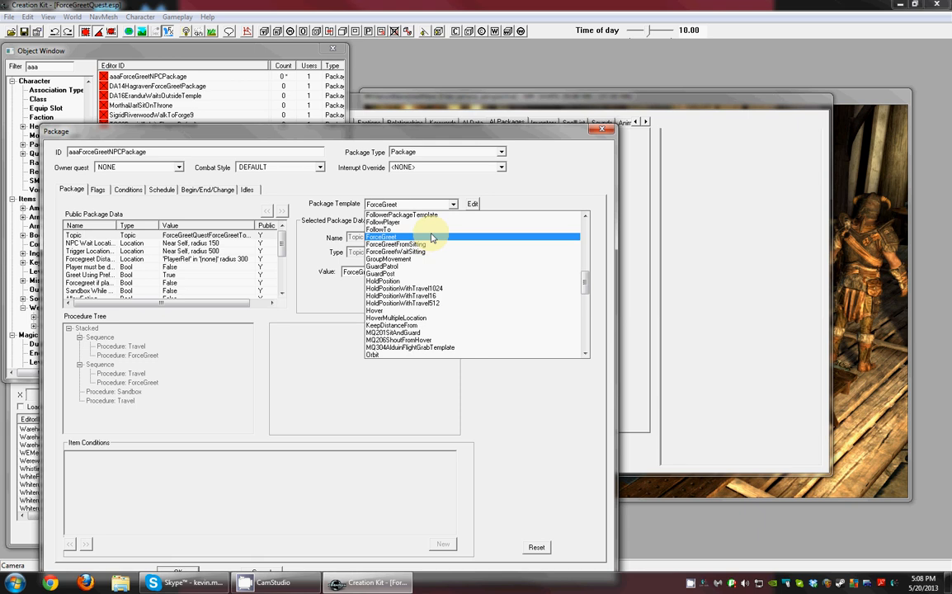
{"action": "left_click", "coordinate": [432, 237]}
{"action": "left_click", "coordinate": [452, 204]}
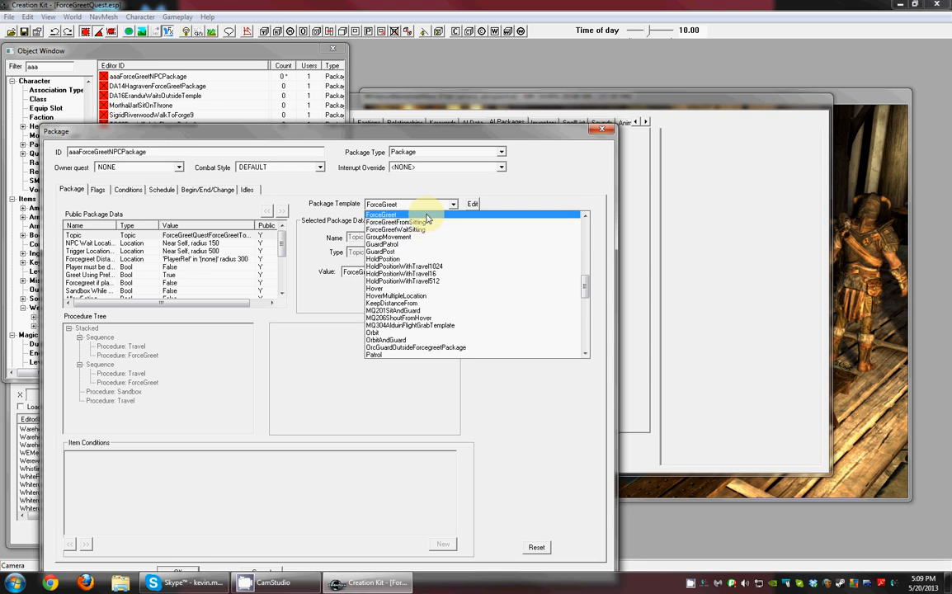
{"action": "left_click", "coordinate": [426, 215]}
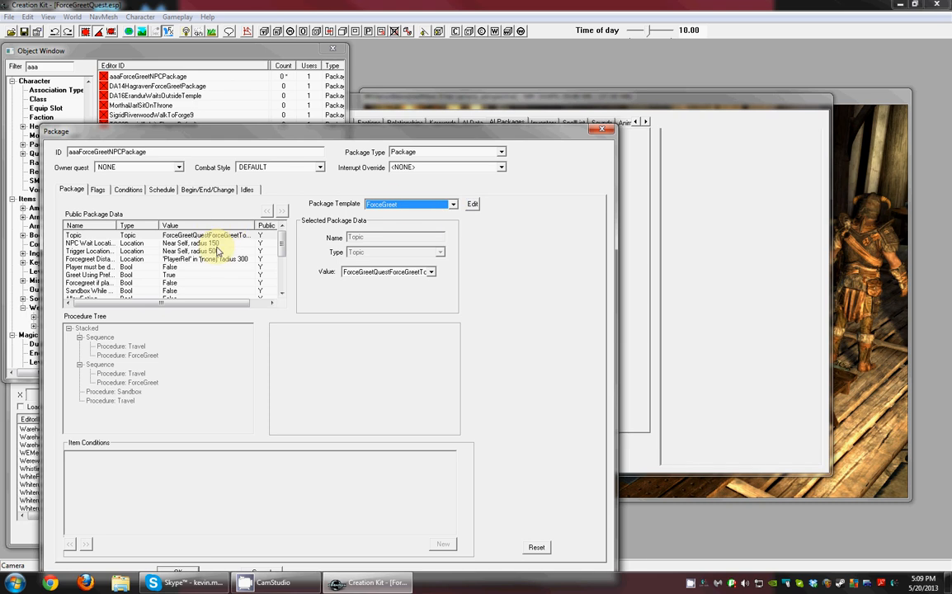
Review the location options of the NPC Wait Location and Trigger Location entries, keeping both at Near Self.
{"action": "left_click", "coordinate": [89, 244]}
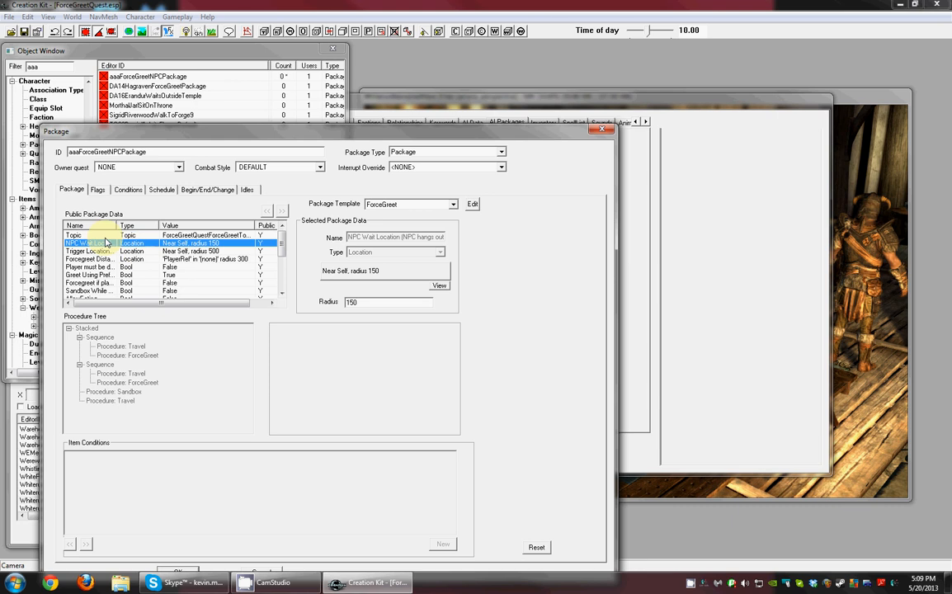
{"action": "left_click", "coordinate": [363, 271]}
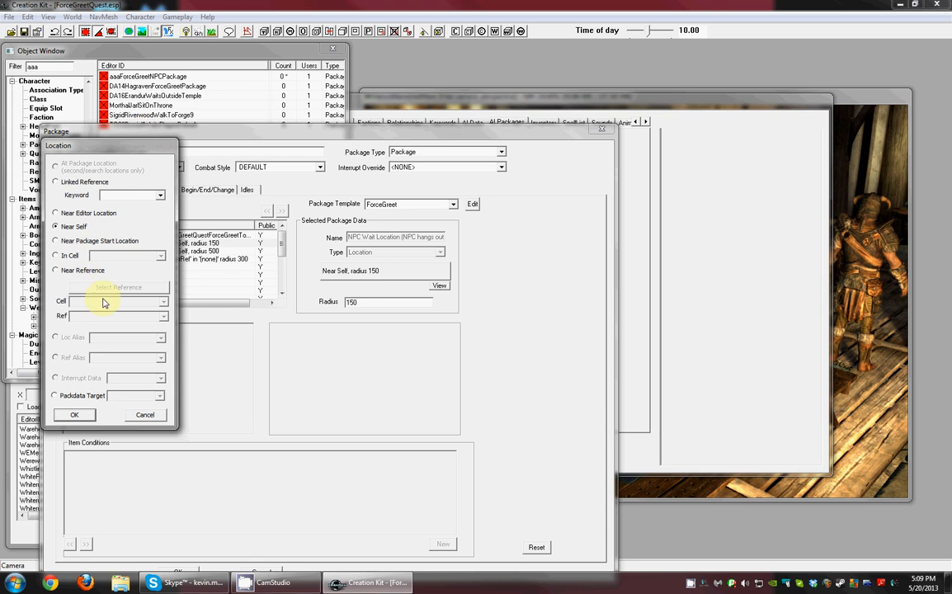
{"action": "left_click", "coordinate": [75, 414]}
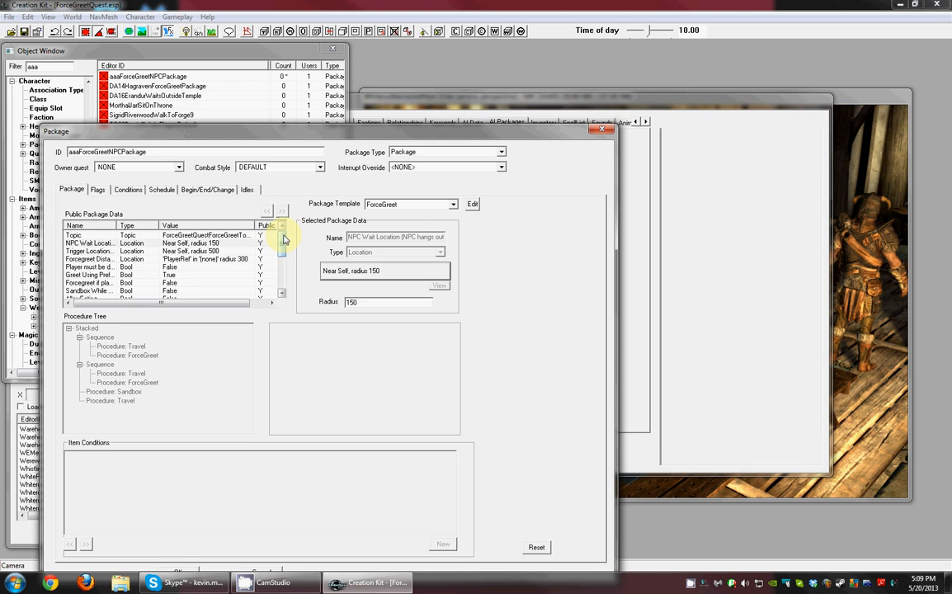
{"action": "left_click", "coordinate": [115, 250]}
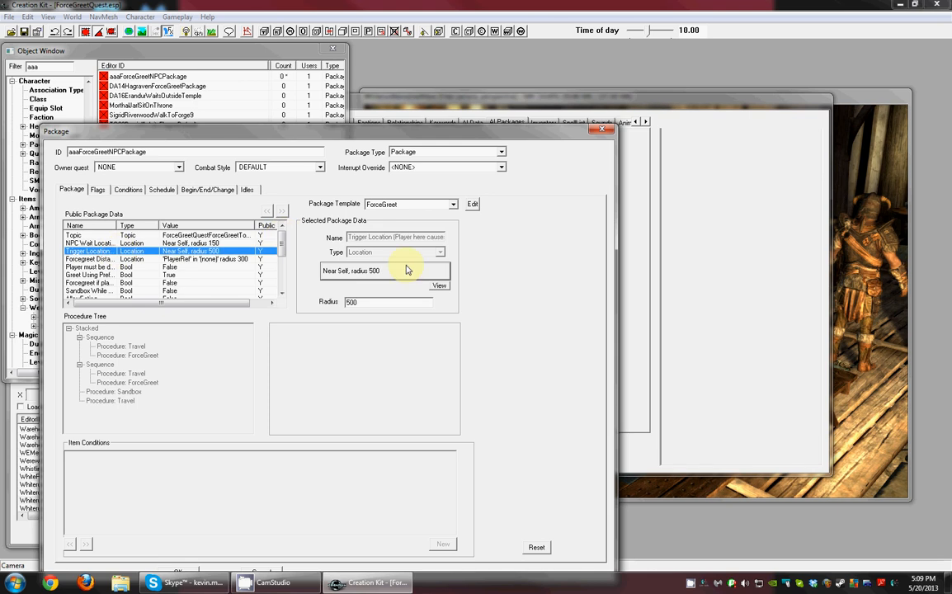
{"action": "left_click", "coordinate": [333, 277]}
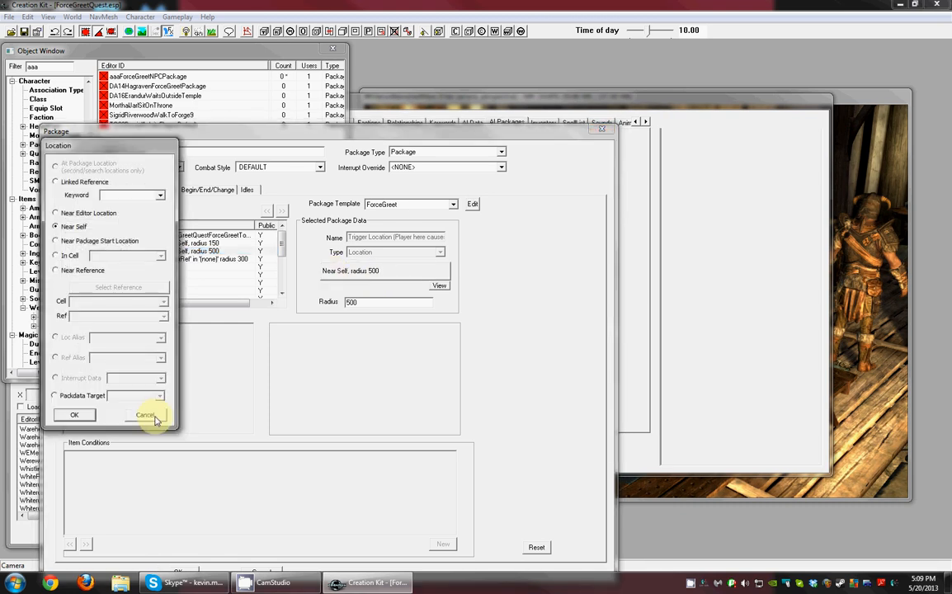
{"action": "left_click", "coordinate": [154, 418]}
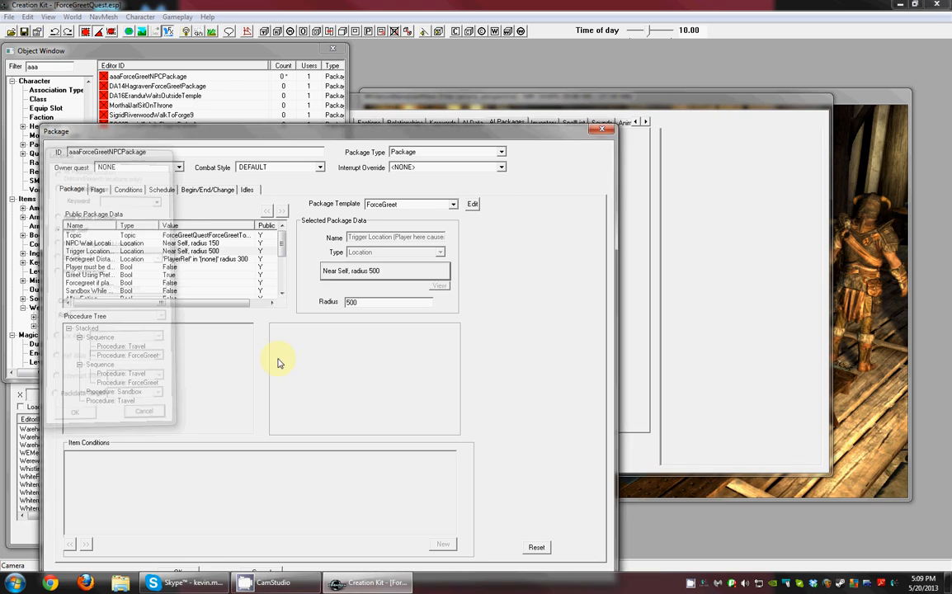
Inspect the radius of the Forcegreet Distance entry and the package's flags, including Must Complete.
{"action": "left_click", "coordinate": [93, 259]}
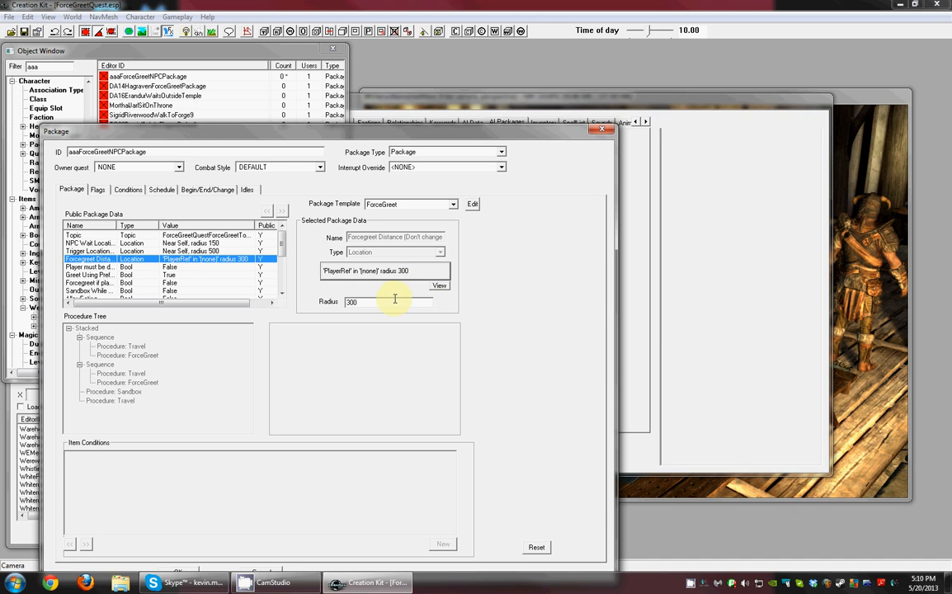
{"action": "left_click_drag", "start_coordinate": [395, 299], "coordinate": [300, 297]}
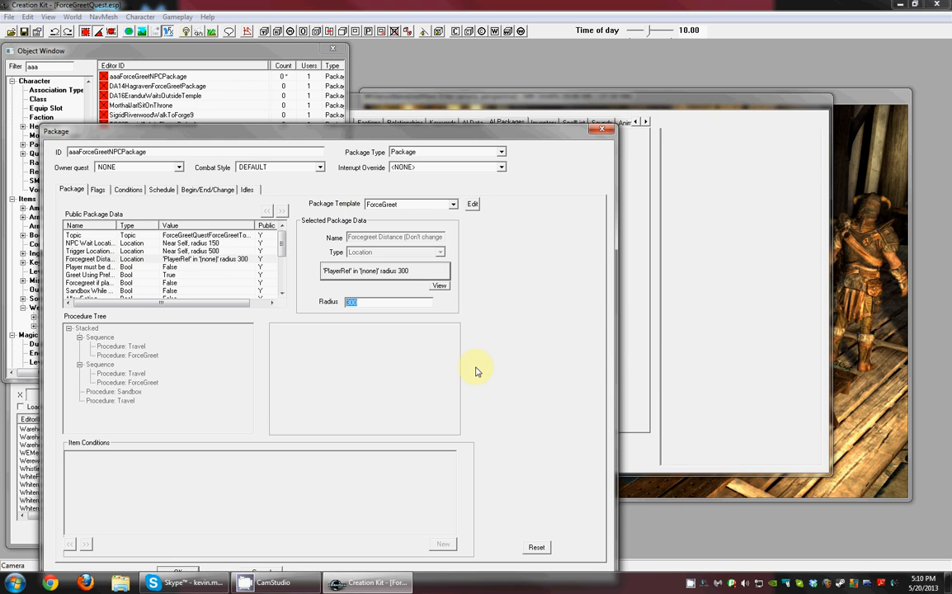
{"action": "left_click", "coordinate": [97, 190]}
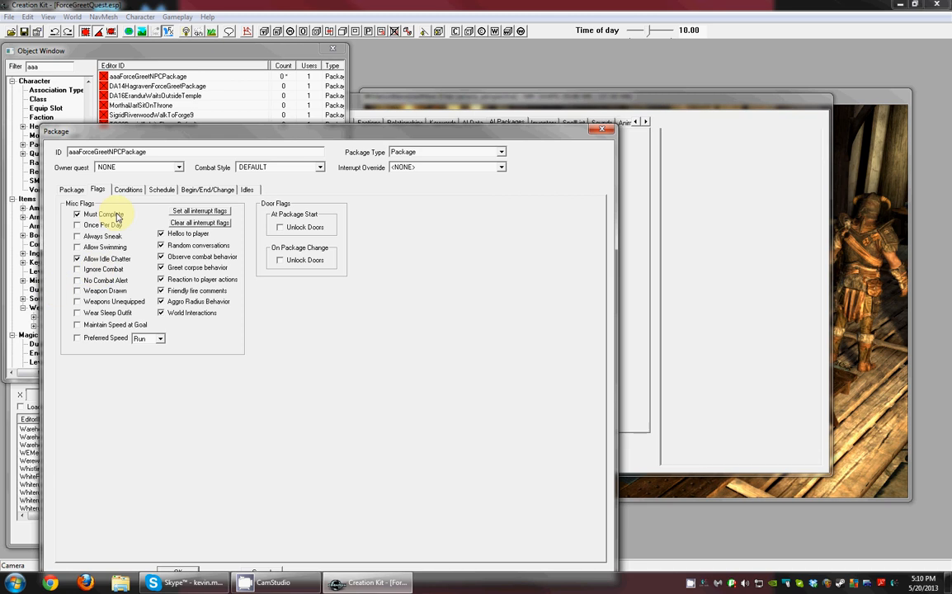
{"action": "left_click_drag", "start_coordinate": [192, 137], "coordinate": [206, 107]}
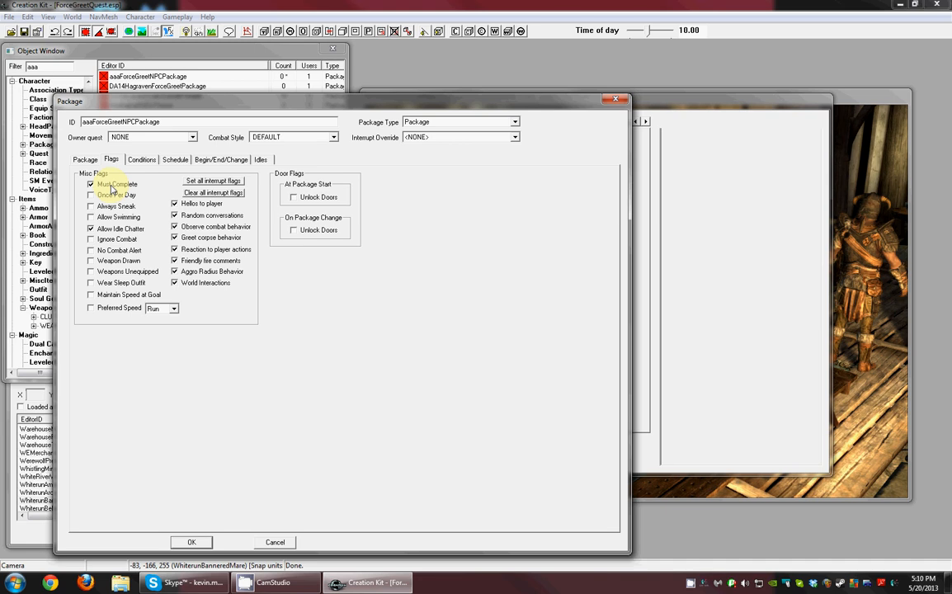
Examine the package's GetVMQuestVariable condition, its ForceGreetQuest variable and comparison value, keep its settings, and accept the package.
{"action": "left_click", "coordinate": [144, 160]}
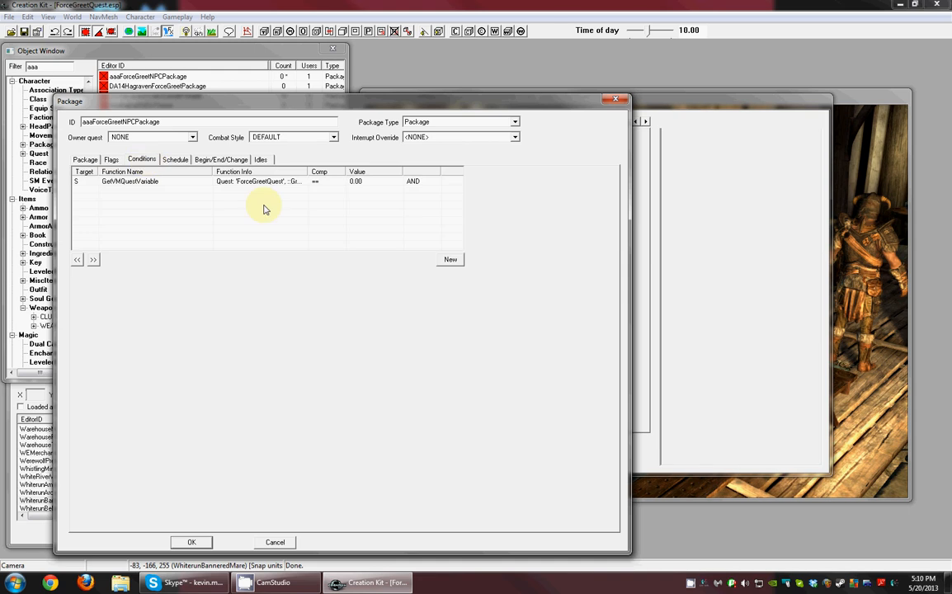
{"action": "left_click", "coordinate": [136, 188]}
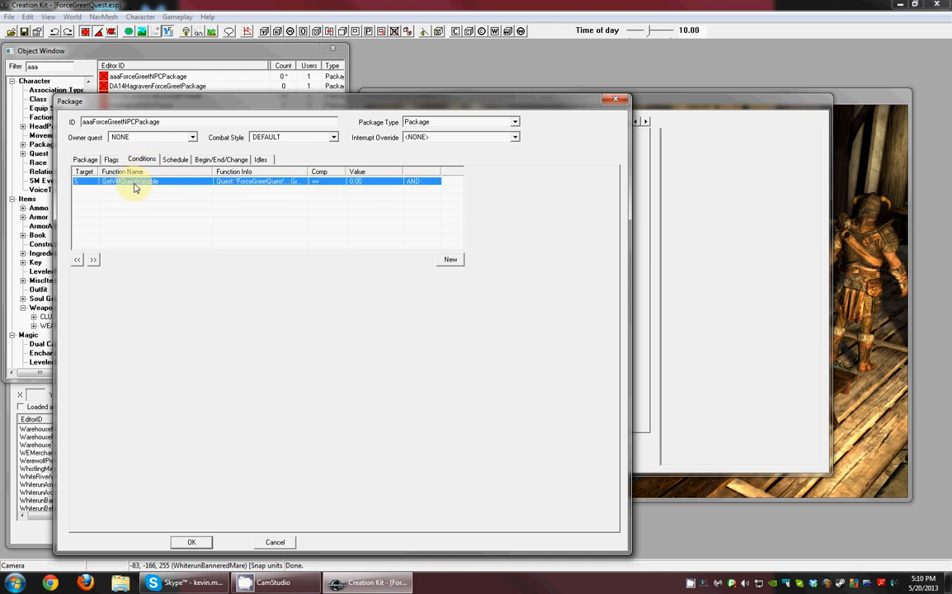
{"action": "double_click", "coordinate": [136, 183]}
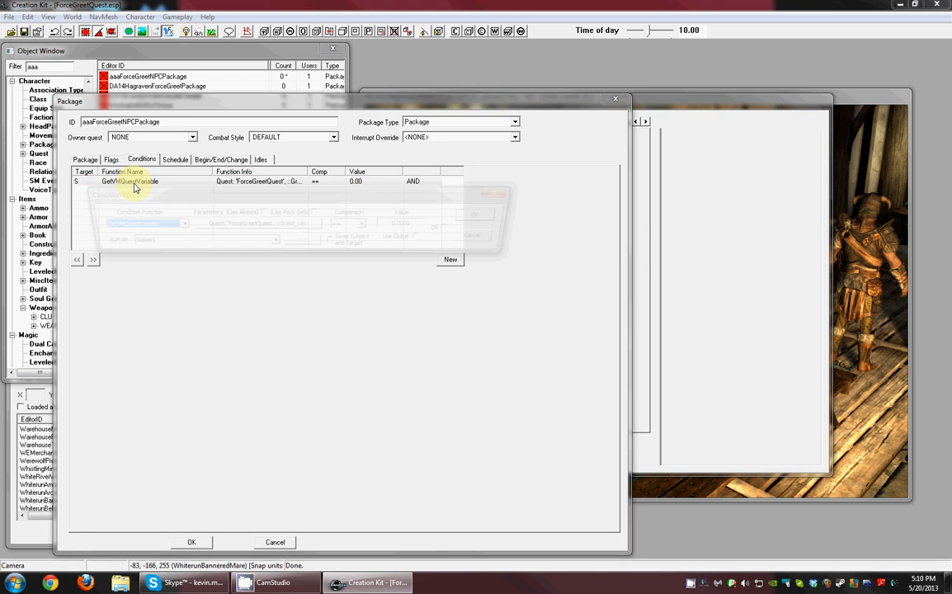
{"action": "left_click_drag", "start_coordinate": [212, 195], "coordinate": [305, 291]}
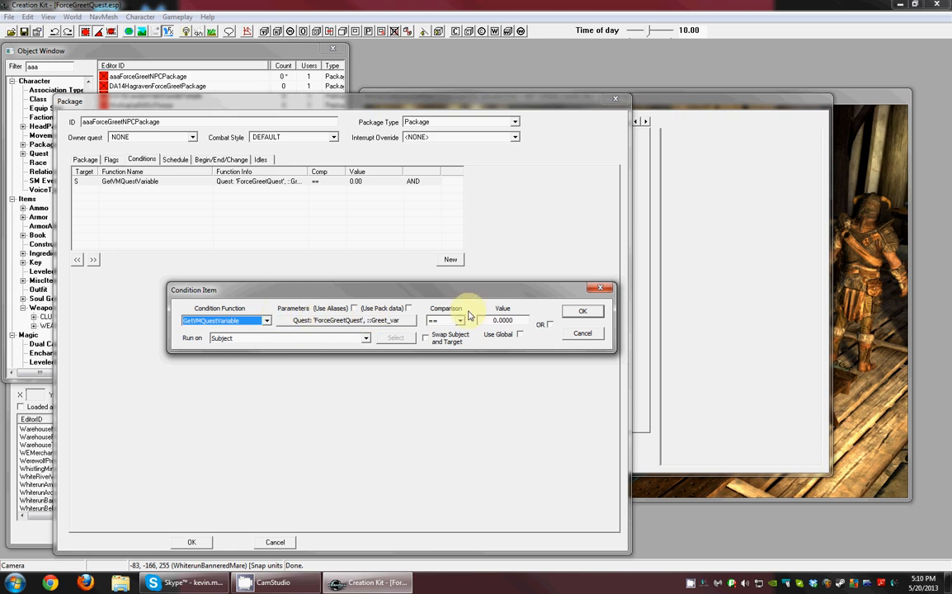
{"action": "left_click_drag", "start_coordinate": [497, 320], "coordinate": [469, 318]}
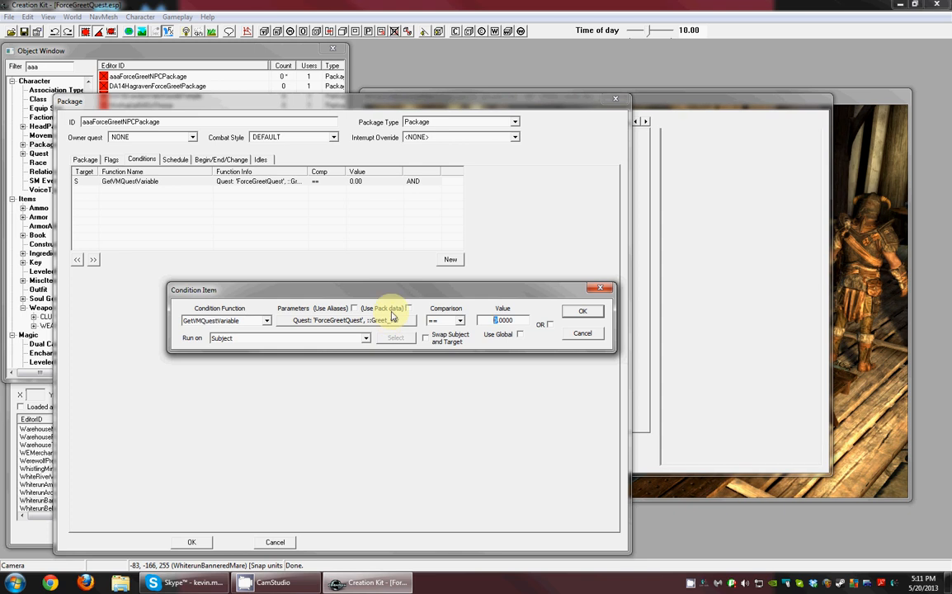
{"action": "double_click", "coordinate": [495, 320]}
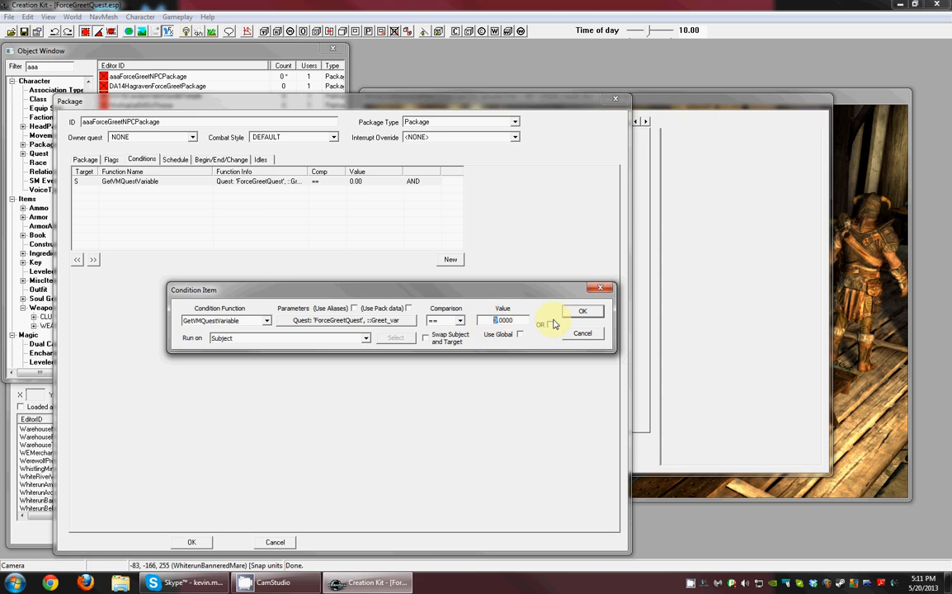
{"action": "left_click", "coordinate": [496, 321]}
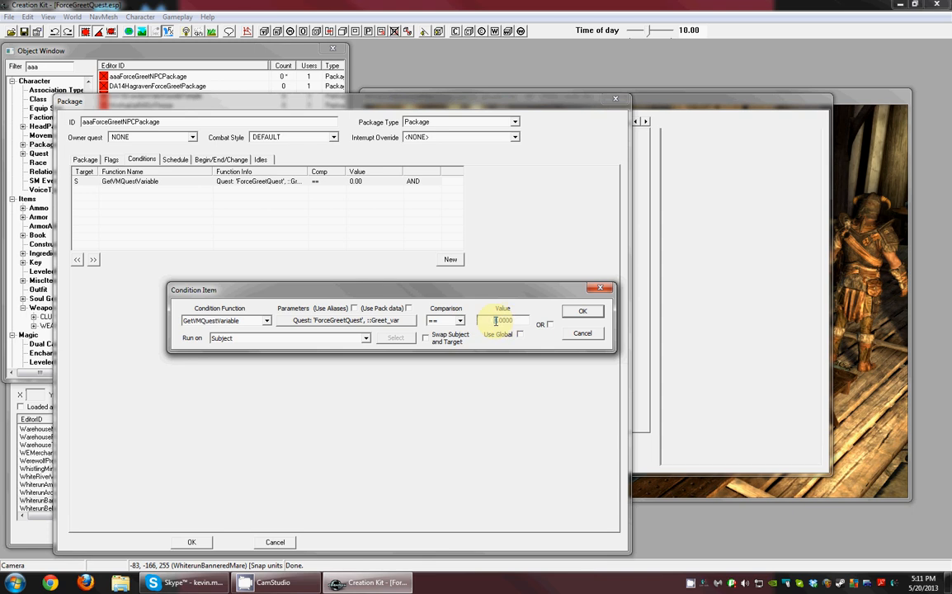
{"action": "double_click", "coordinate": [495, 320]}
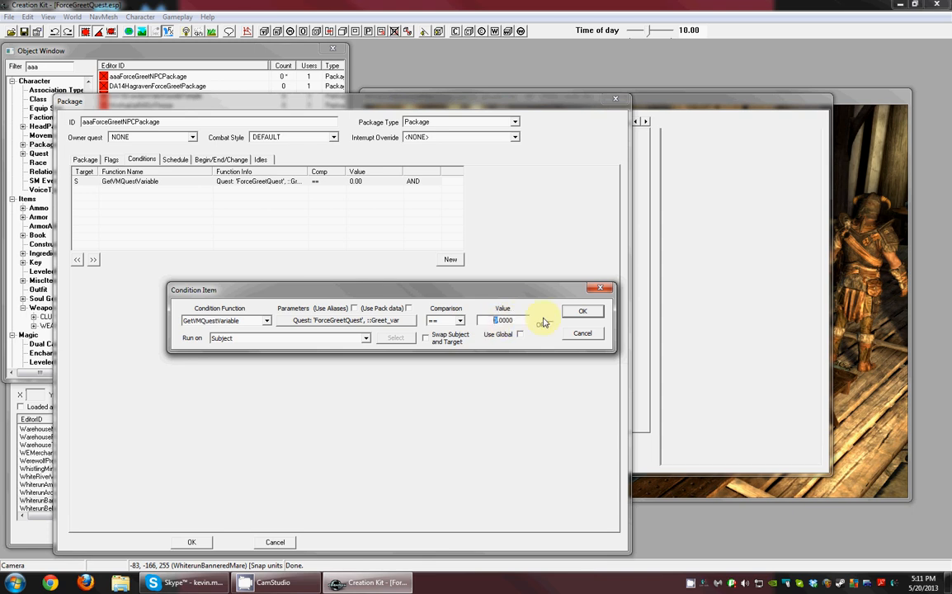
{"action": "left_click", "coordinate": [496, 320]}
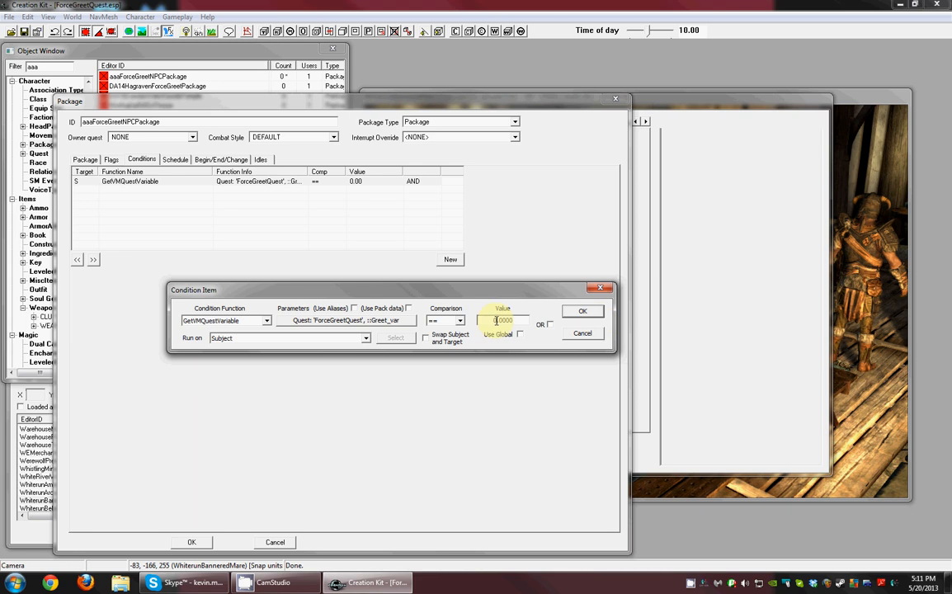
{"action": "left_click", "coordinate": [584, 310]}
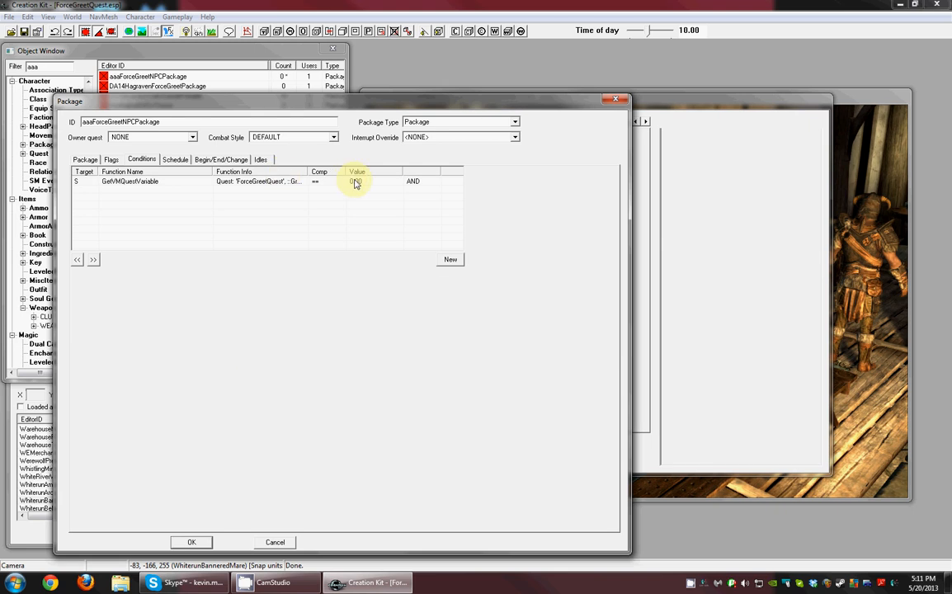
{"action": "left_click", "coordinate": [139, 185]}
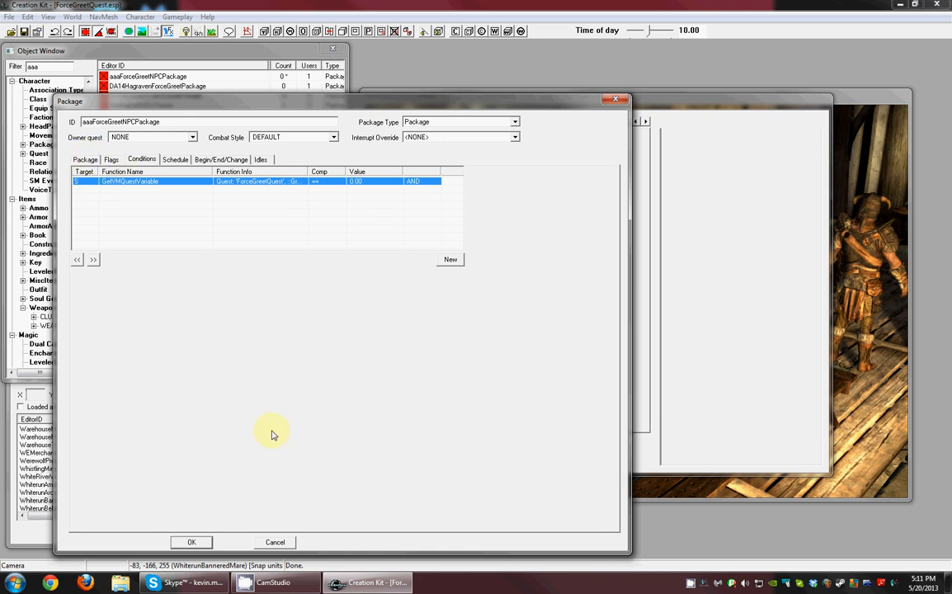
{"action": "left_click", "coordinate": [191, 542]}
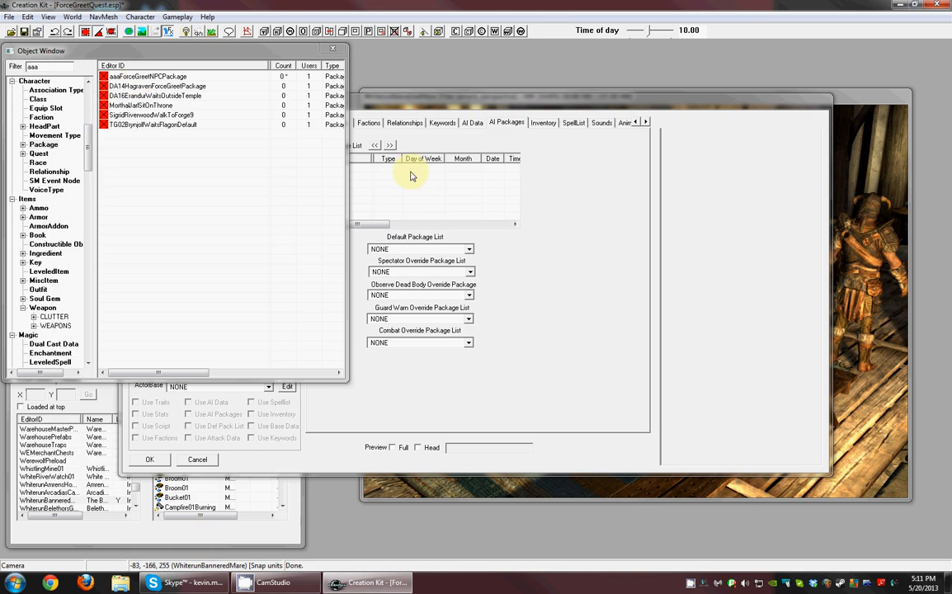
Remove aaaForceGreetNPCPackage from Bob's AI package list and add it back from the package forms filtered by aaa.
{"action": "left_click_drag", "start_coordinate": [113, 78], "coordinate": [414, 182]}
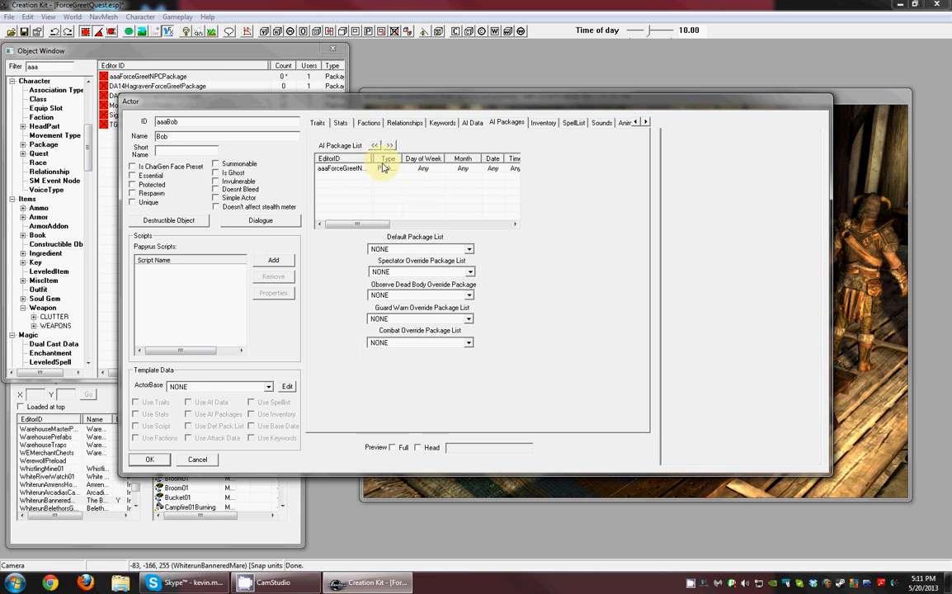
{"action": "left_click", "coordinate": [382, 168]}
{"action": "right_click", "coordinate": [389, 170]}
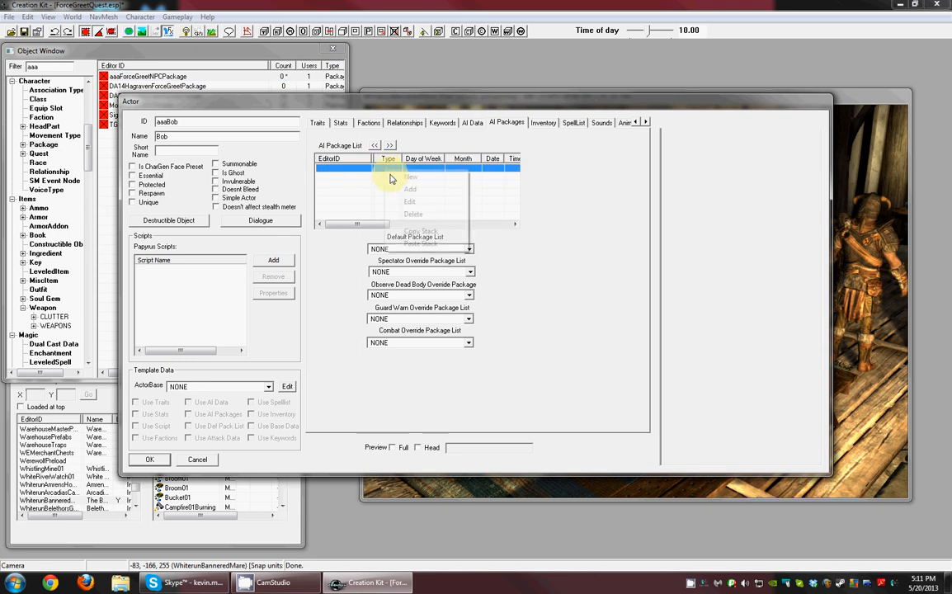
{"action": "left_click", "coordinate": [410, 188]}
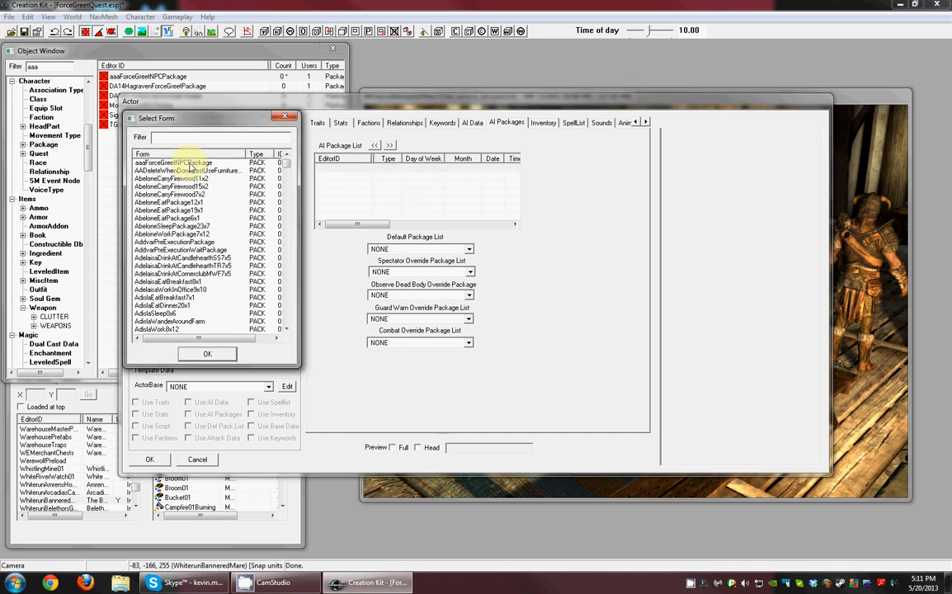
{"action": "type", "text": "aa"}
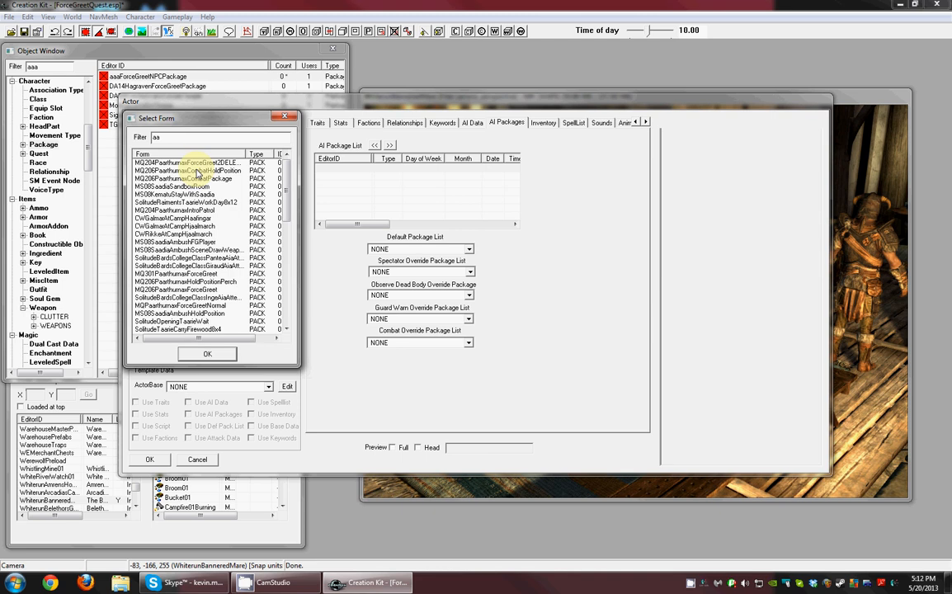
{"action": "type", "text": "a"}
{"action": "left_click", "coordinate": [204, 167]}
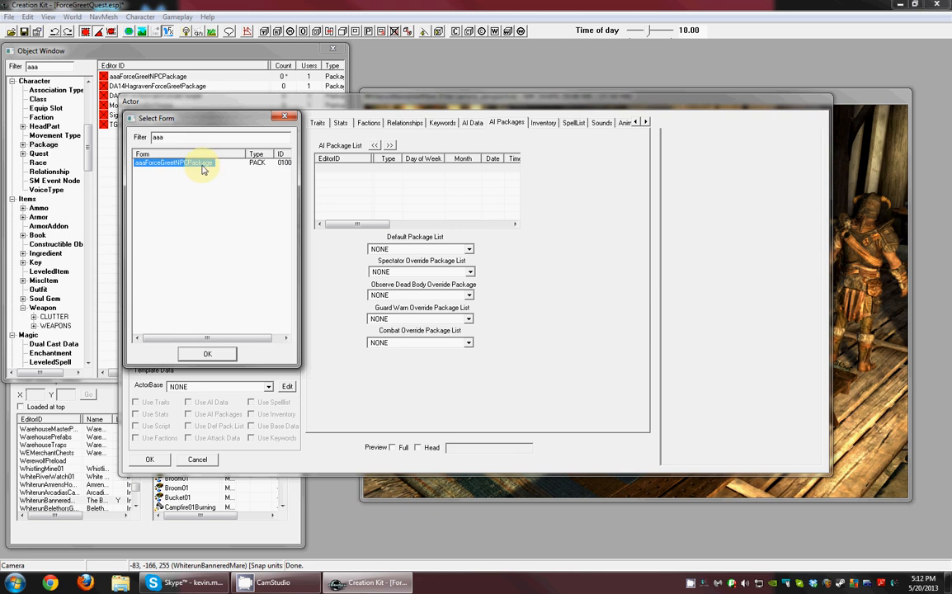
{"action": "double_click", "coordinate": [202, 165]}
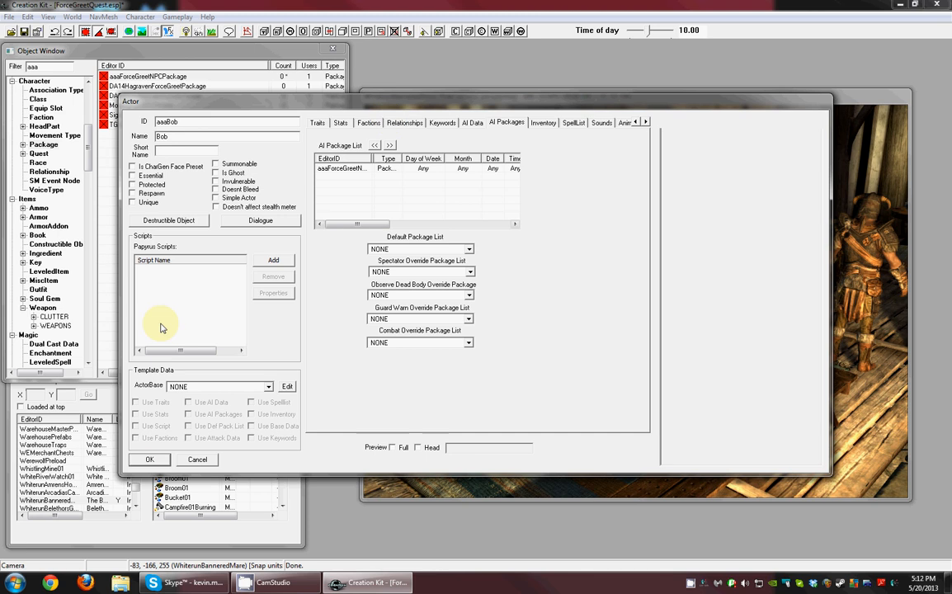
Accept Bob's actor settings, dismissing all missing-model warnings, and confirm the BobRef reference.
{"action": "left_click", "coordinate": [147, 462]}
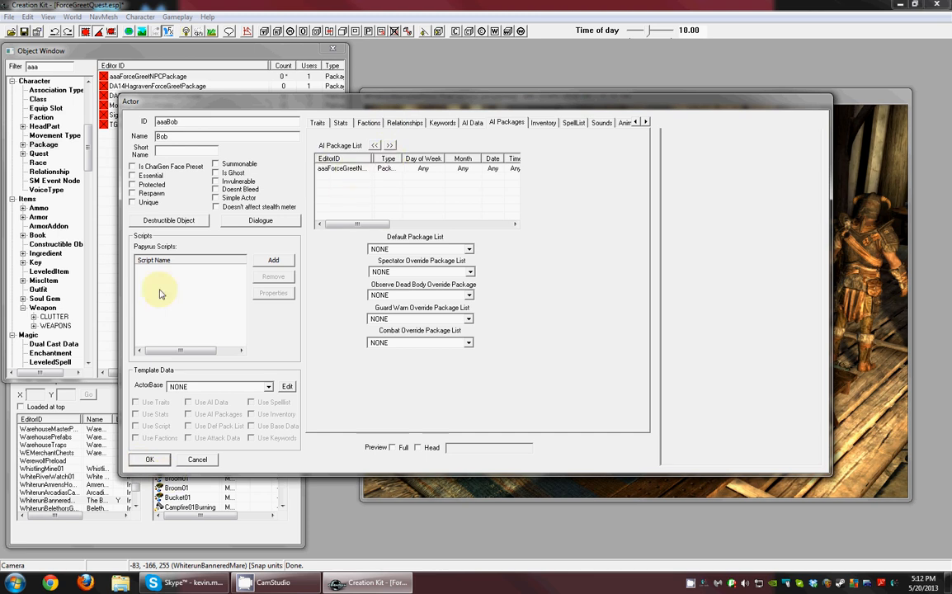
{"action": "left_click", "coordinate": [148, 459]}
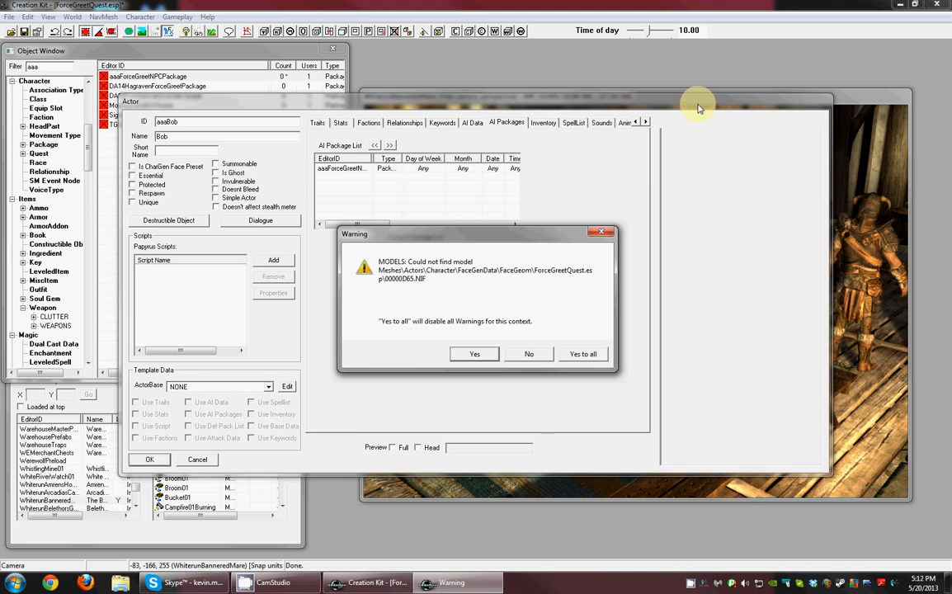
{"action": "left_click", "coordinate": [573, 356]}
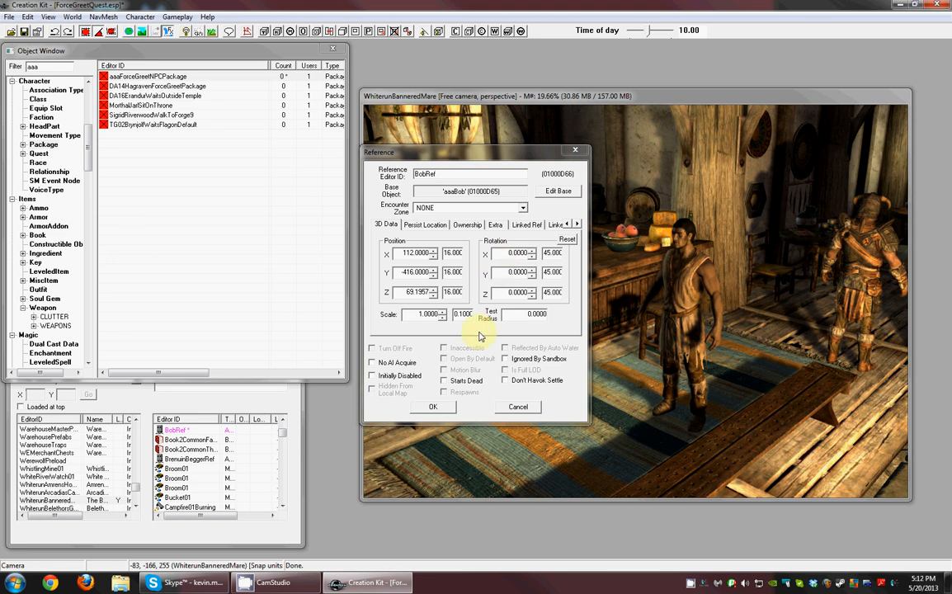
{"action": "left_click", "coordinate": [435, 406]}
Filter the Quest category by forcegreet and open ForceGreetQuest for editing.
{"action": "left_click_drag", "start_coordinate": [42, 67], "coordinate": [10, 79]}
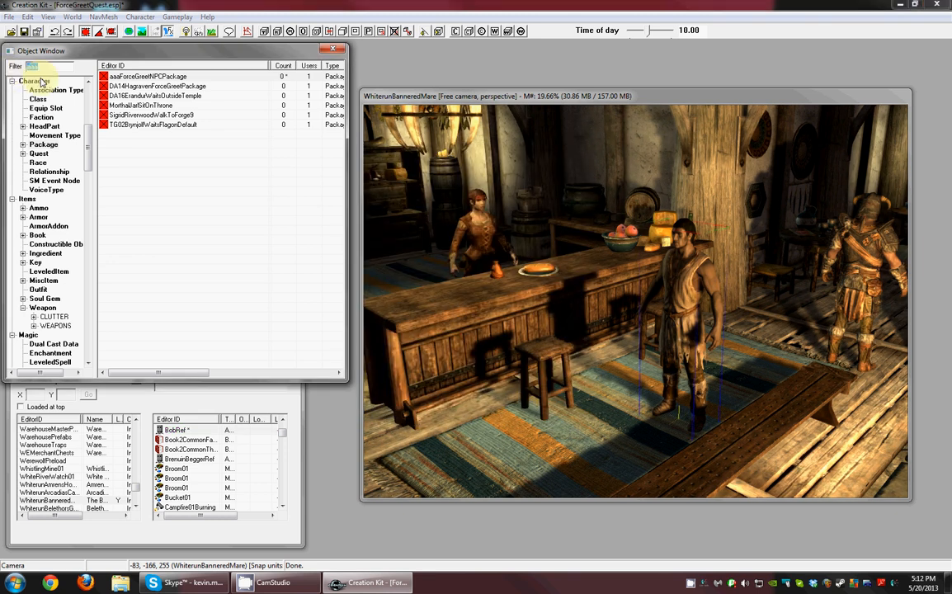
{"action": "left_click", "coordinate": [39, 153]}
{"action": "left_click_drag", "start_coordinate": [61, 67], "coordinate": [13, 71]}
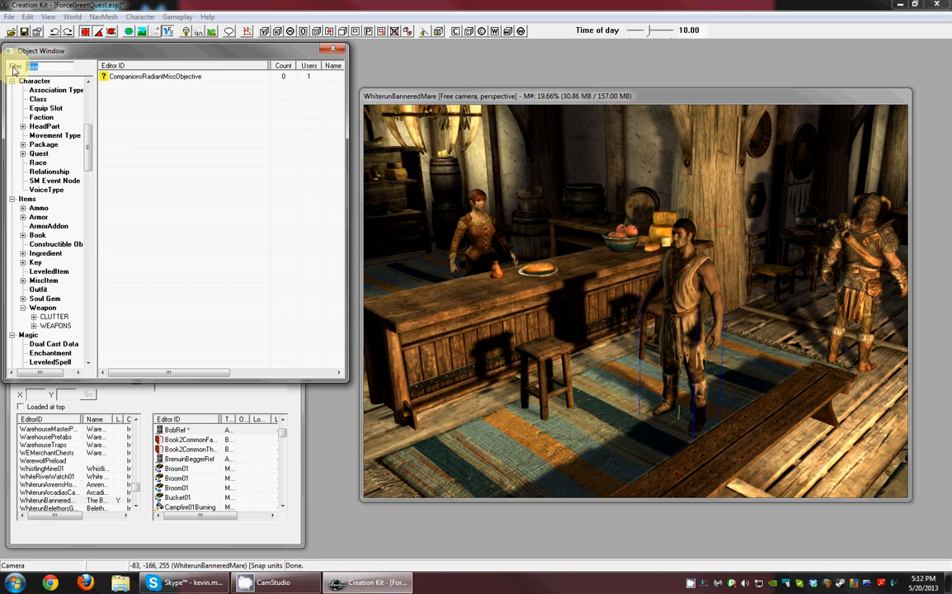
{"action": "type", "text": "forcegreet"}
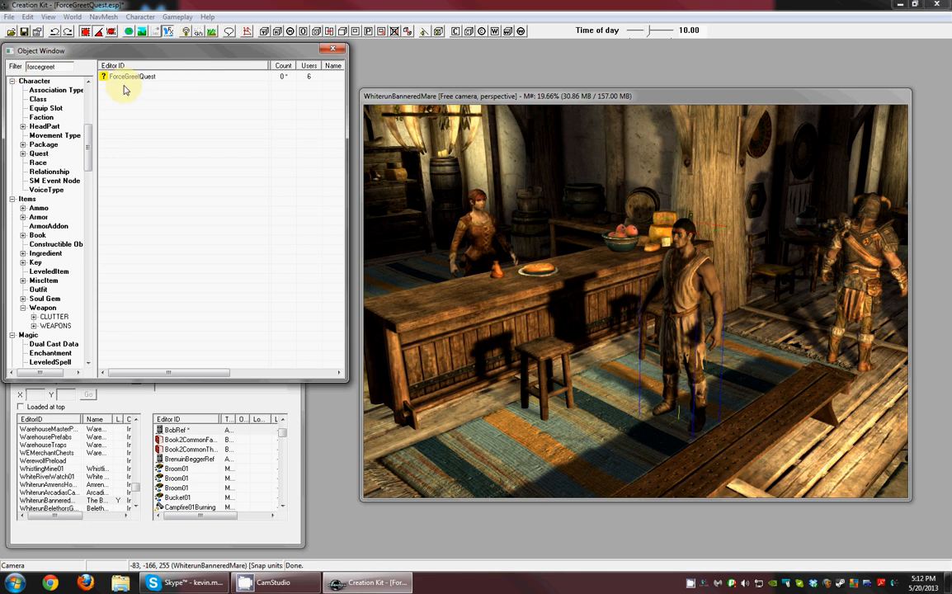
{"action": "double_click", "coordinate": [128, 76]}
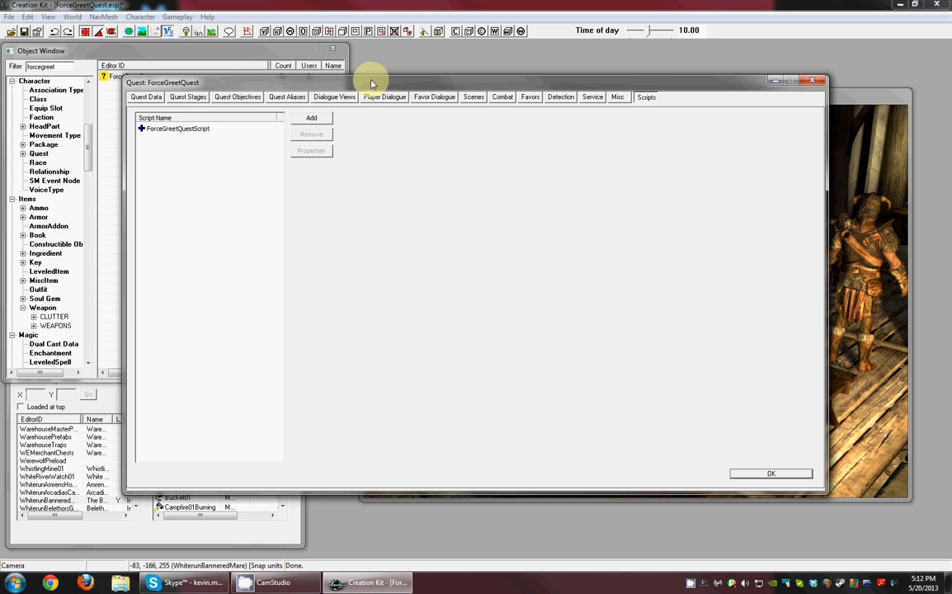
Look at the quest's player dialogue, display ForceGreetQuestView, and check the commands available for the ForceGreetQuestForceGreet branch.
{"action": "left_click", "coordinate": [385, 98]}
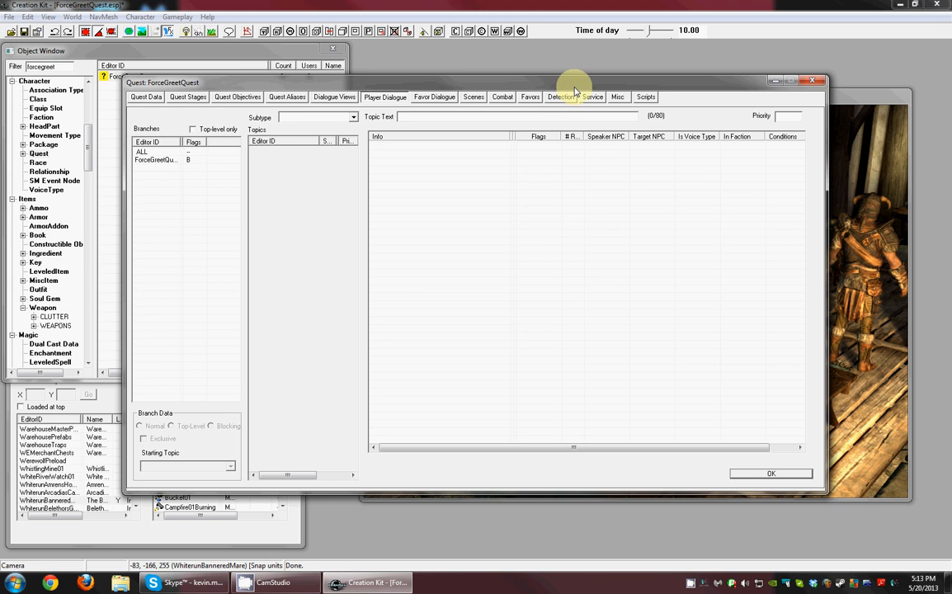
{"action": "left_click_drag", "start_coordinate": [574, 83], "coordinate": [561, 70]}
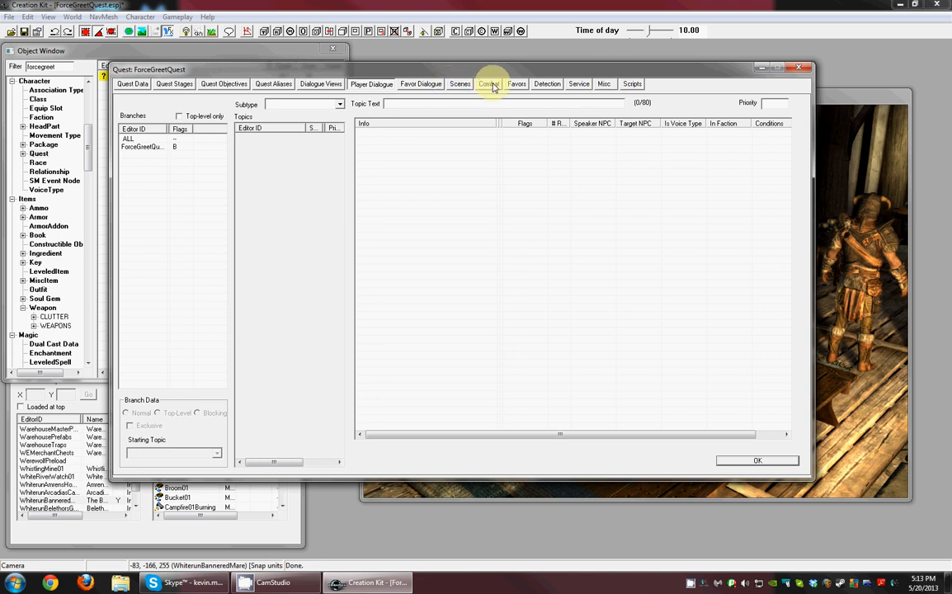
{"action": "left_click", "coordinate": [319, 83]}
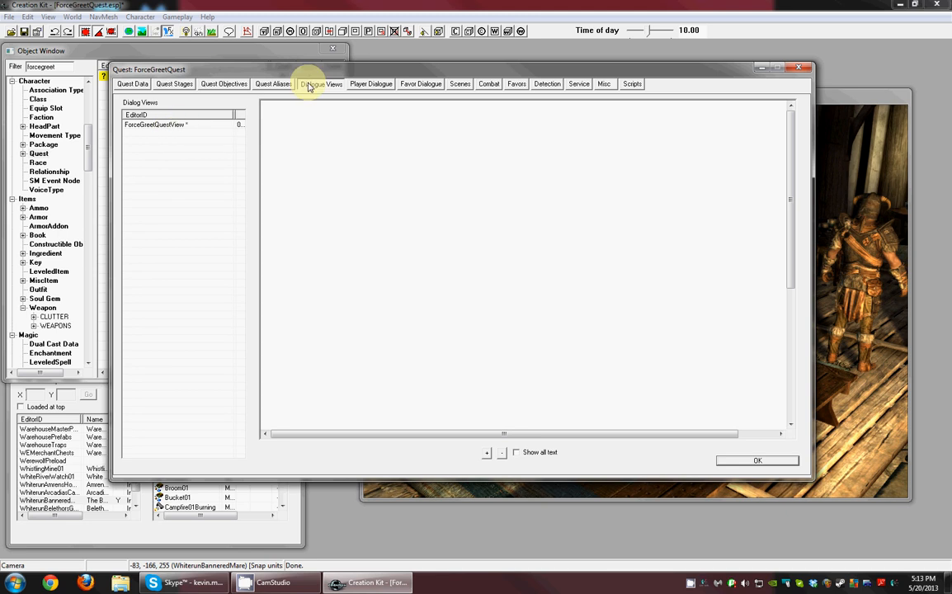
{"action": "left_click", "coordinate": [181, 124]}
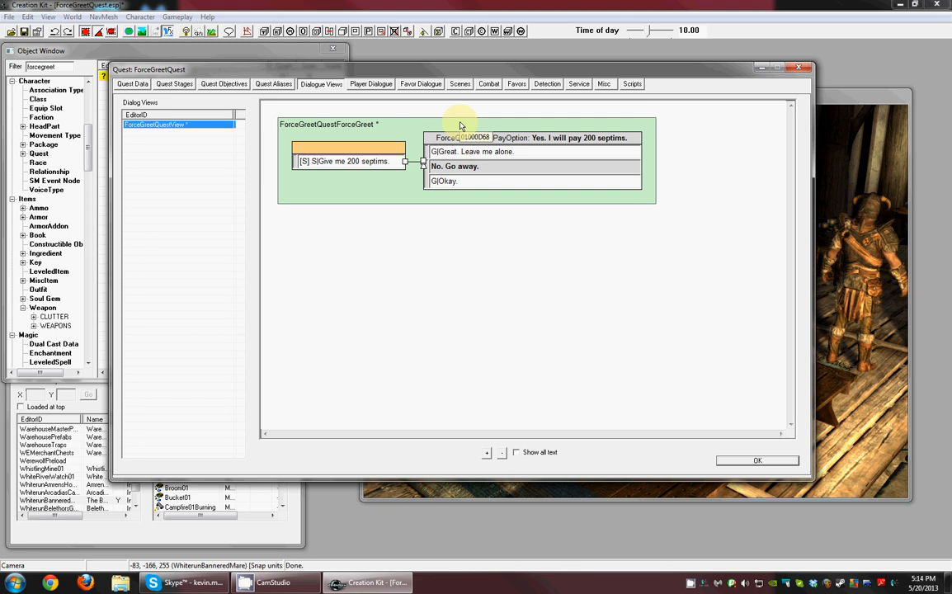
{"action": "right_click", "coordinate": [360, 131]}
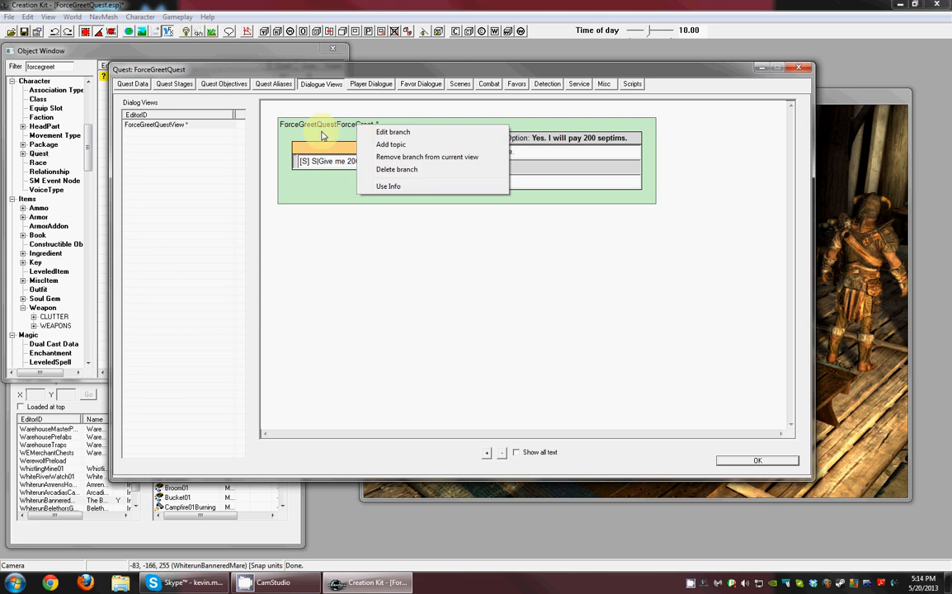
{"action": "left_click", "coordinate": [322, 136]}
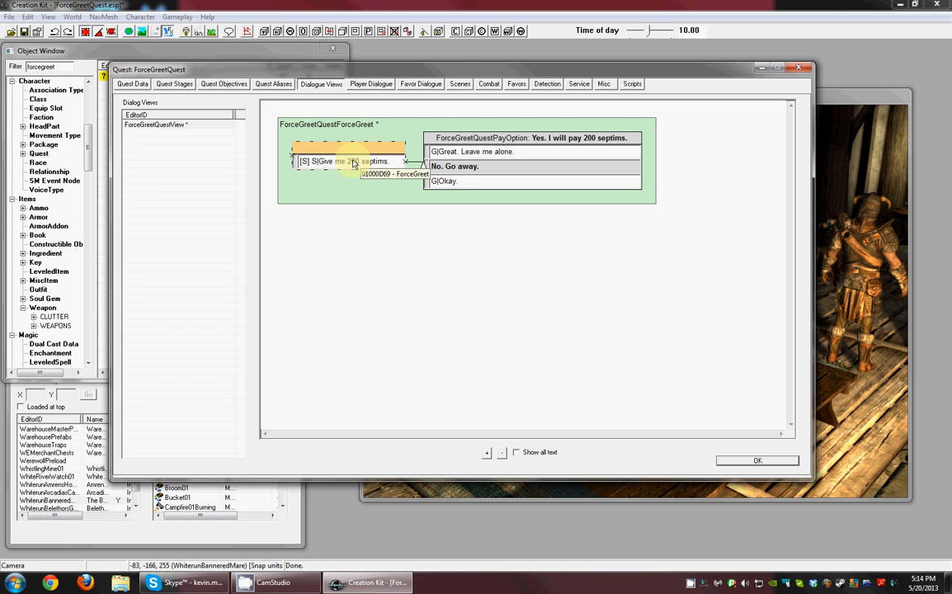
Open the "Give me 200 septims." topic info, review its response and audio settings, and inspect the end script fragment.
{"action": "double_click", "coordinate": [328, 163]}
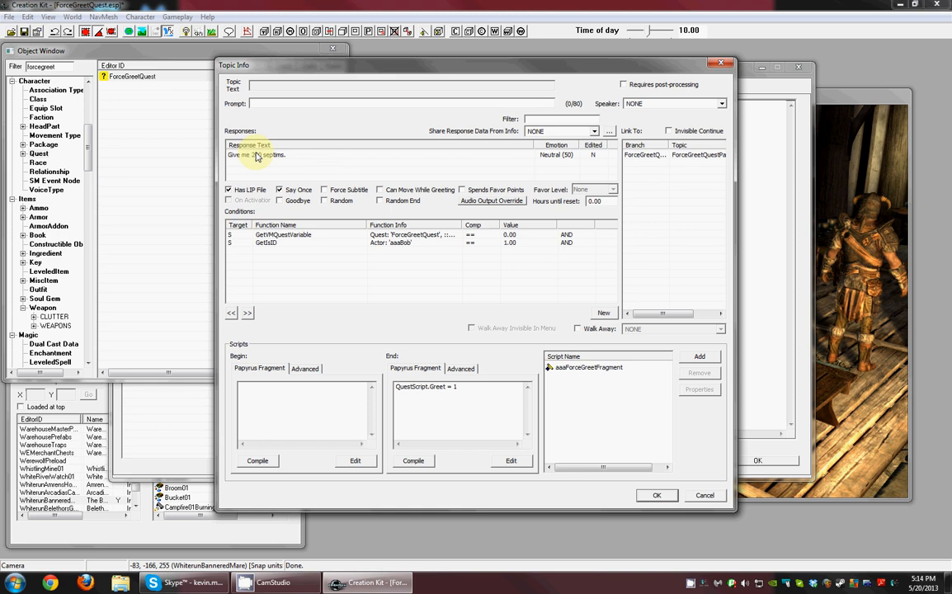
{"action": "double_click", "coordinate": [256, 155]}
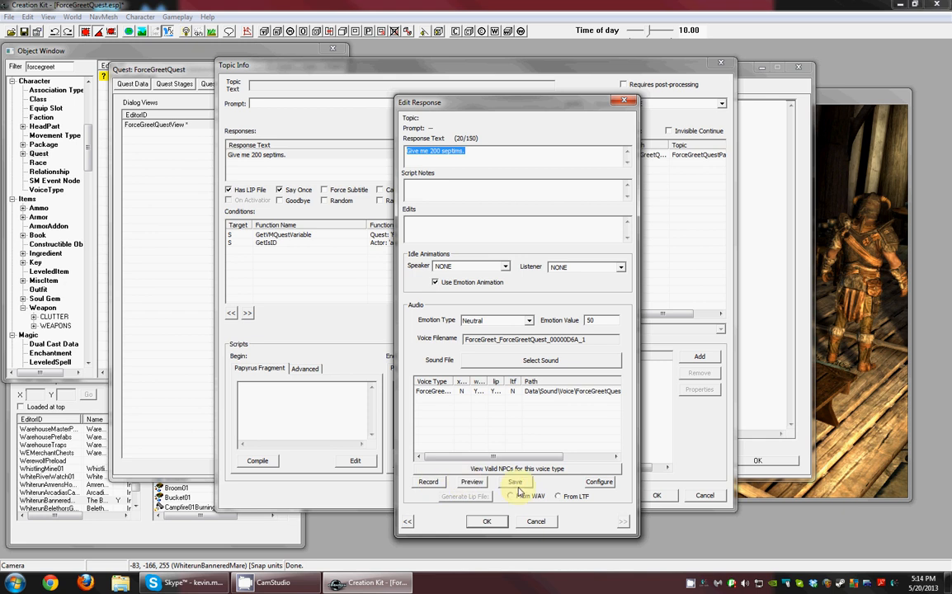
{"action": "left_click", "coordinate": [488, 521]}
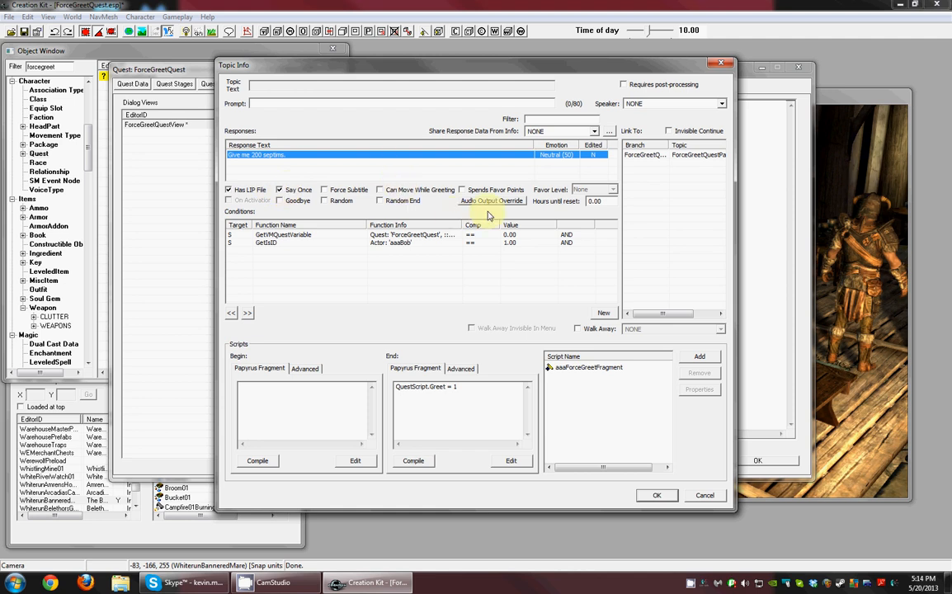
{"action": "left_click", "coordinate": [467, 386]}
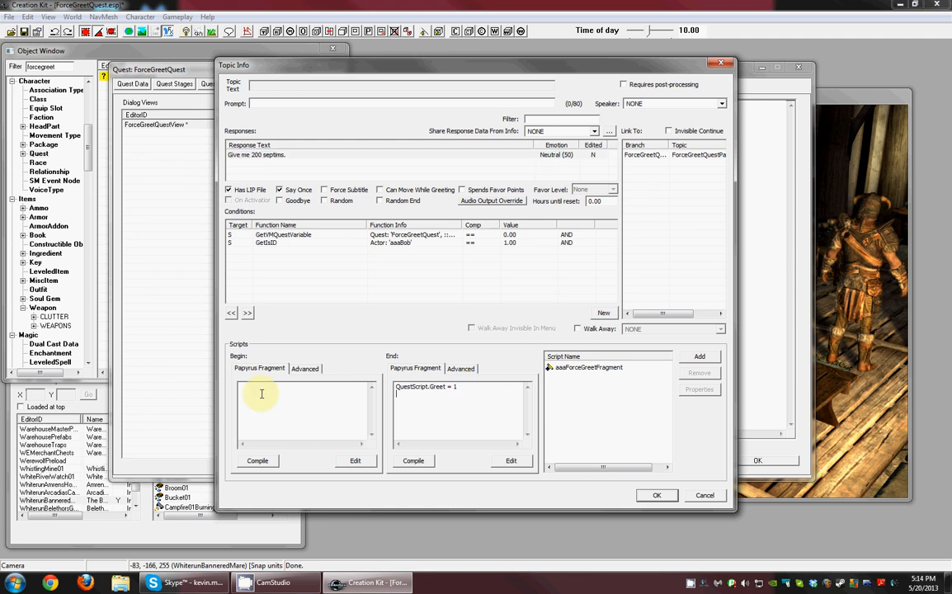
Examine the end fragment's QuestScript.Greet line, its script and function names, and the commands available for the attached aaaForceGreetFragment script.
{"action": "left_click_drag", "start_coordinate": [463, 391], "coordinate": [365, 384]}
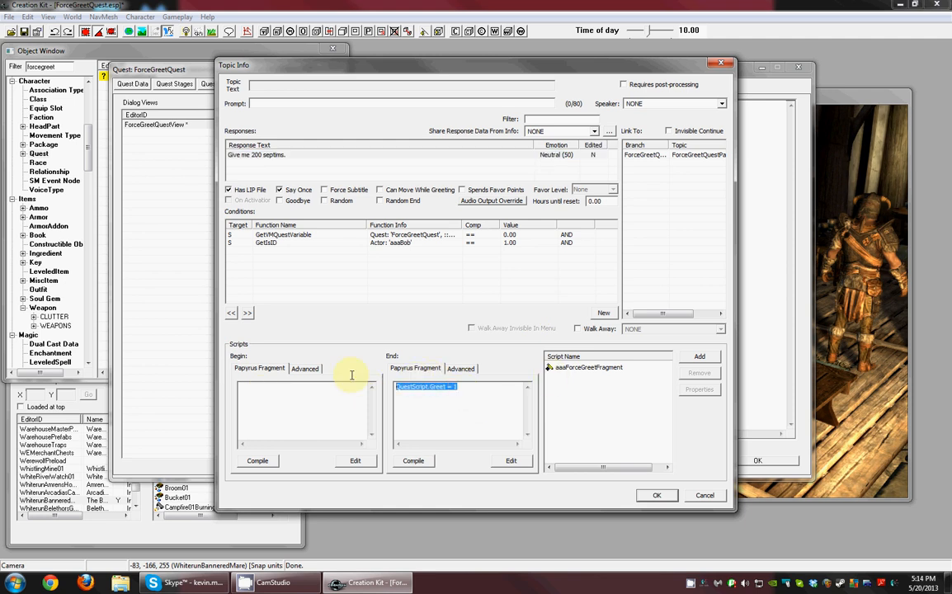
{"action": "left_click", "coordinate": [600, 371]}
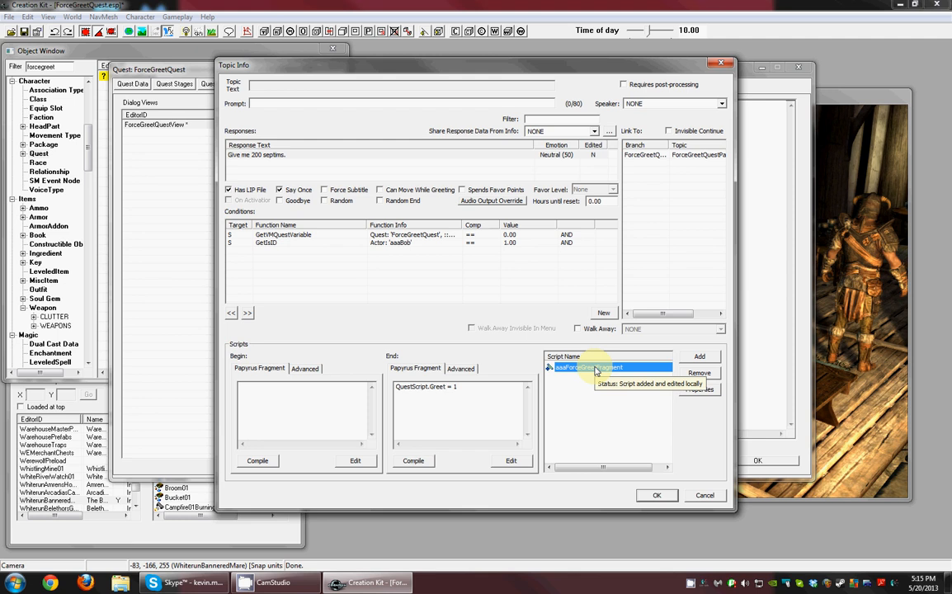
{"action": "left_click", "coordinate": [464, 369]}
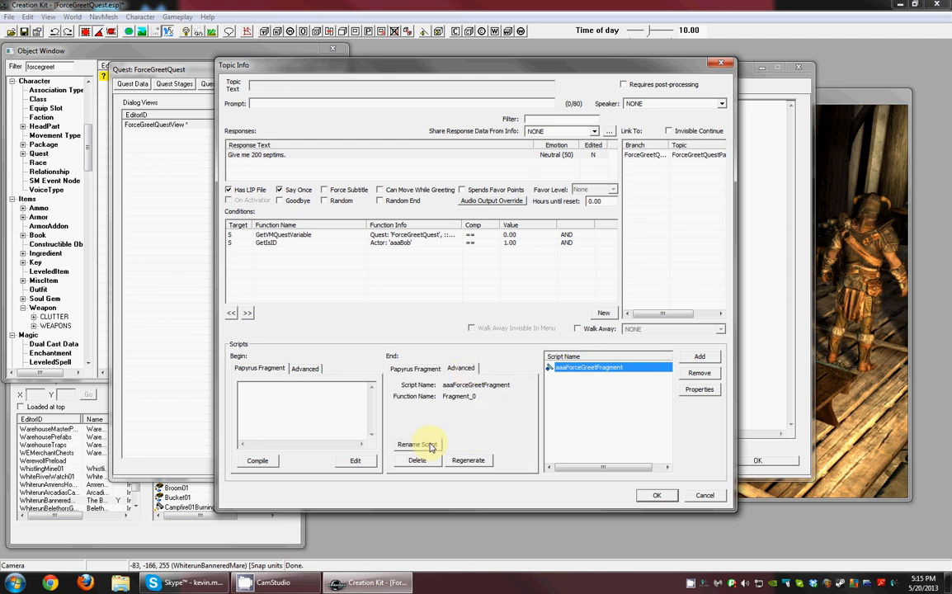
{"action": "left_click", "coordinate": [418, 370]}
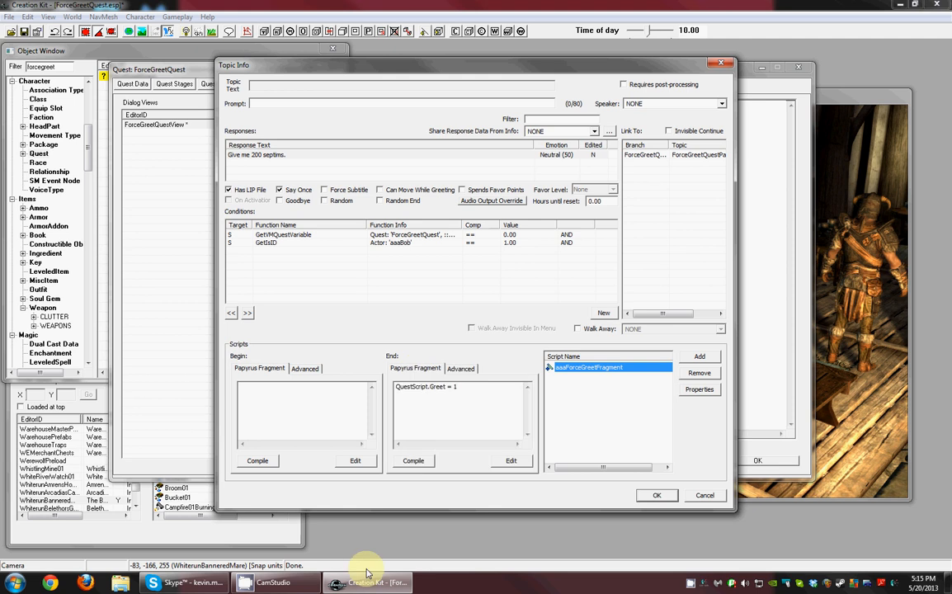
{"action": "left_click", "coordinate": [273, 582]}
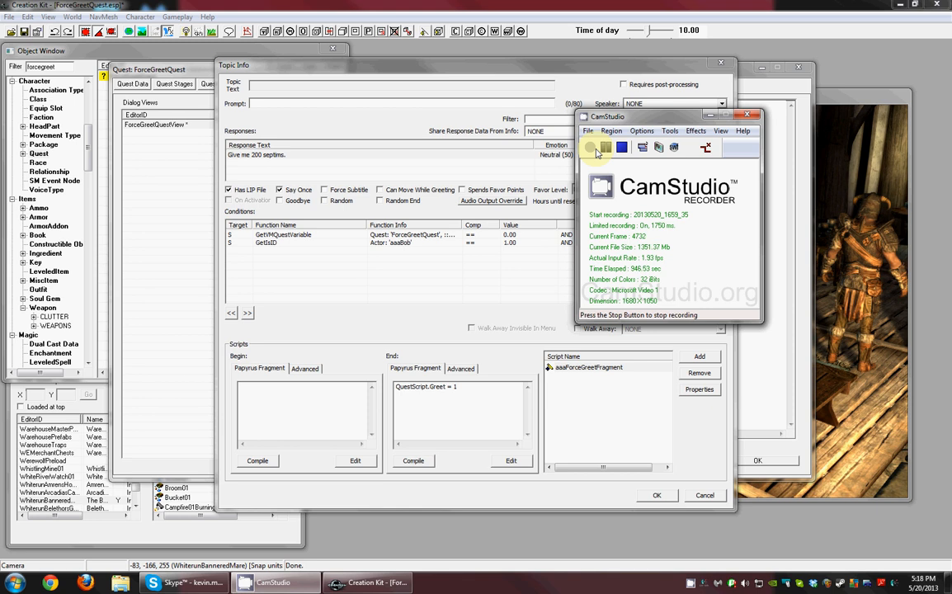
{"action": "left_click", "coordinate": [614, 369]}
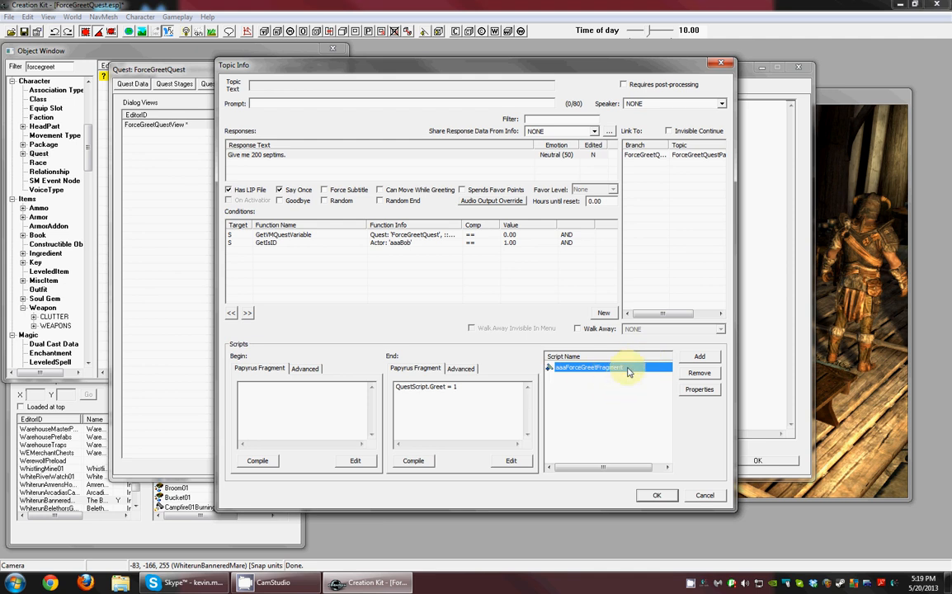
{"action": "left_click", "coordinate": [462, 369]}
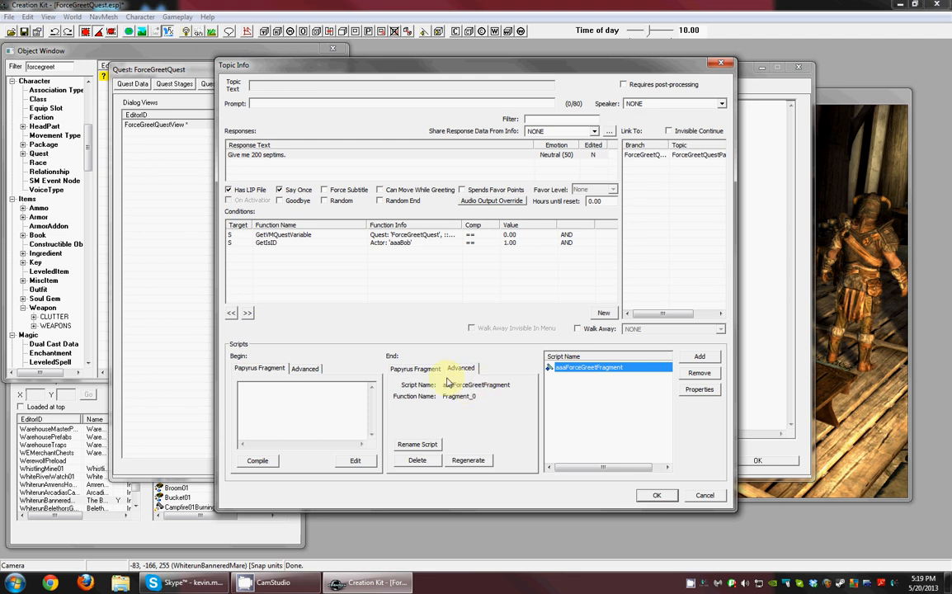
{"action": "left_click", "coordinate": [417, 369]}
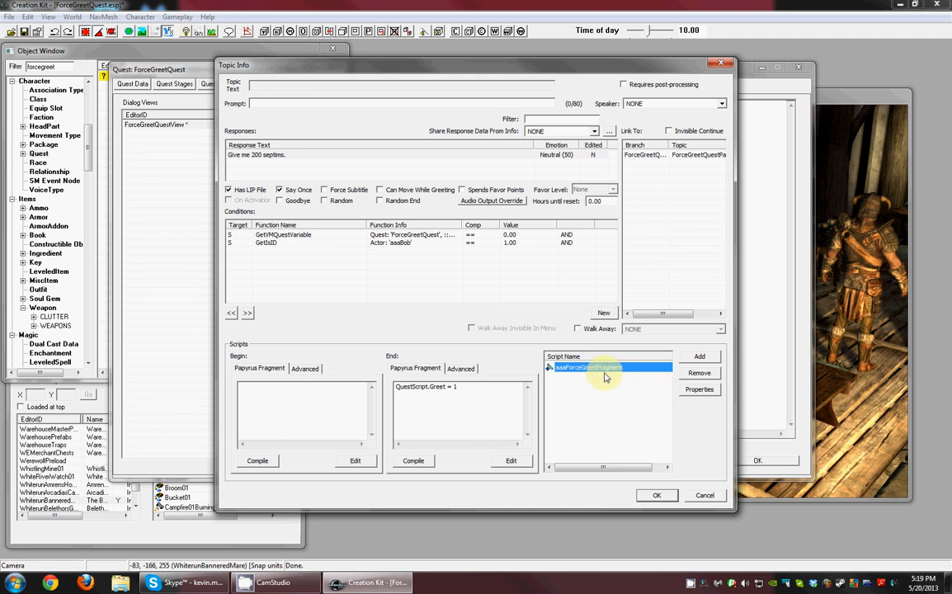
{"action": "left_click_drag", "start_coordinate": [465, 387], "coordinate": [340, 388]}
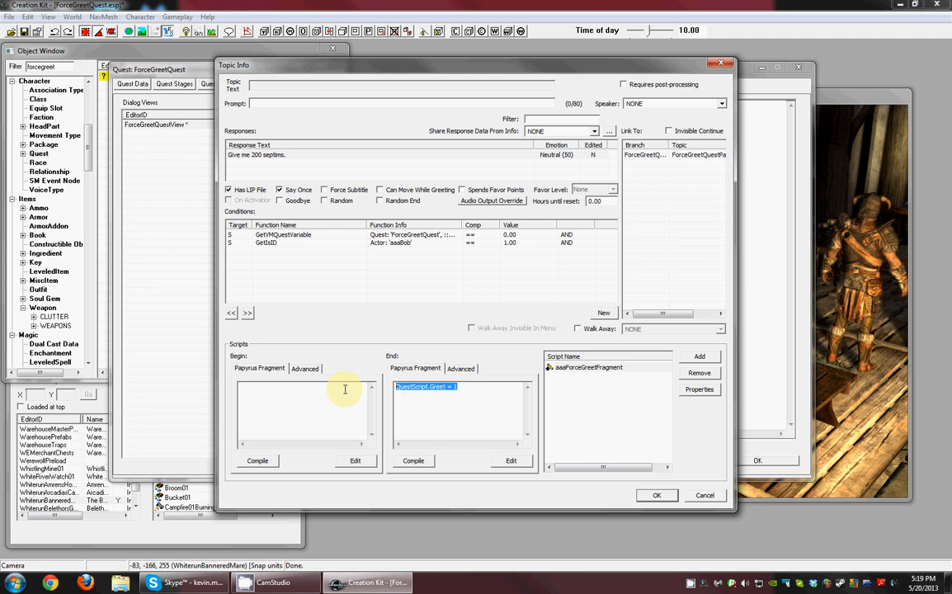
{"action": "right_click", "coordinate": [600, 368]}
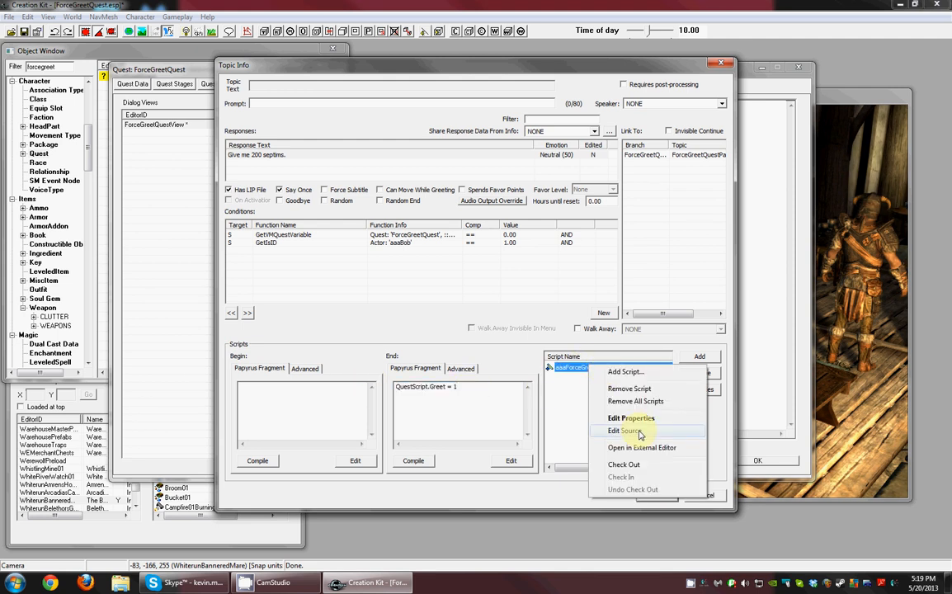
{"action": "left_click", "coordinate": [453, 424]}
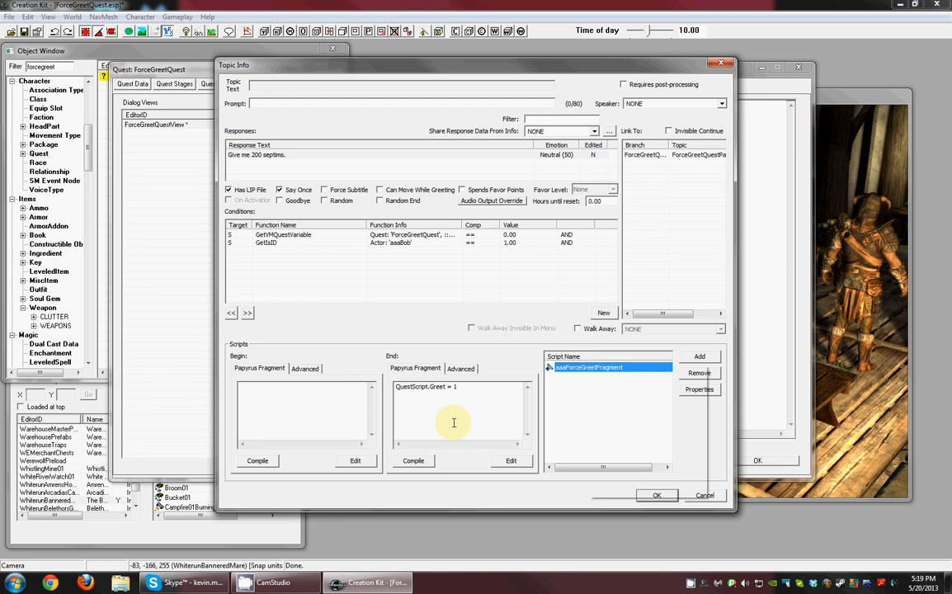
{"action": "left_click", "coordinate": [488, 389]}
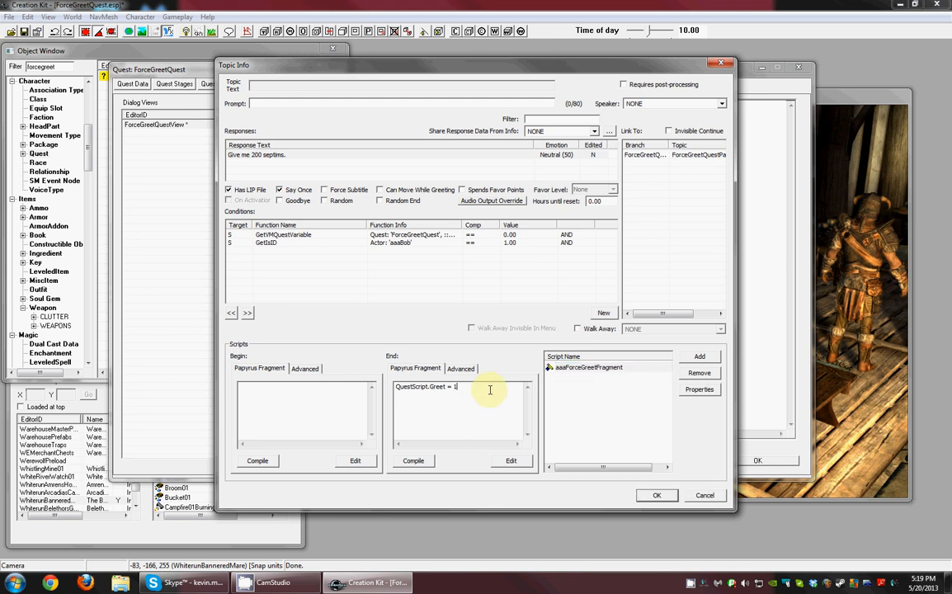
{"action": "type", "text": ";Commen"}
{"action": "key", "text": "BackSpace"}
{"action": "key", "text": "BackSpace"}
{"action": "key", "text": "BackSpace"}
{"action": "key", "text": "BackSpace"}
{"action": "key", "text": "BackSpace"}
{"action": "key", "text": "BackSpace"}
{"action": "key", "text": "BackSpace"}
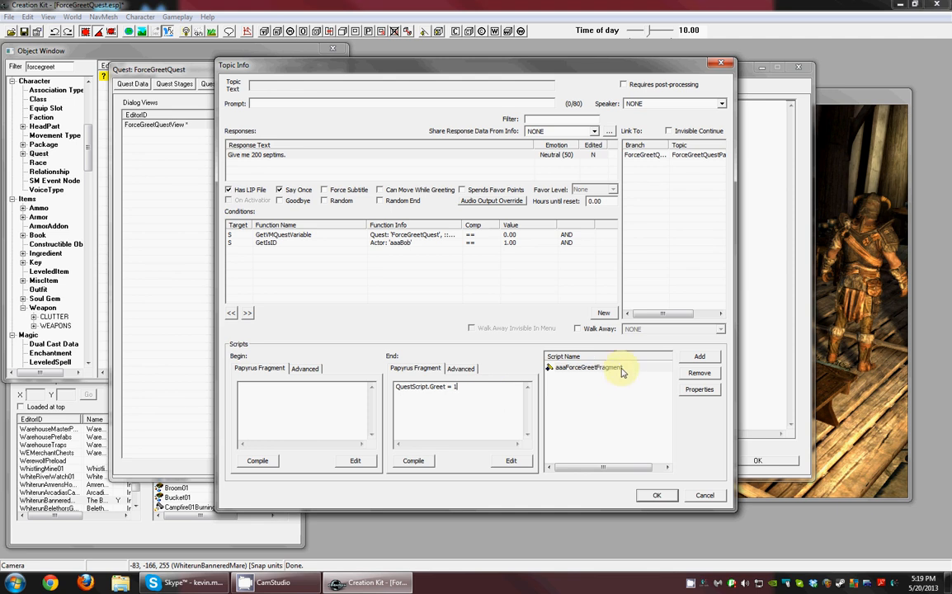
Open the source of the aaaForceGreetFragment script and locate the property declaration below the fragment code.
{"action": "left_click", "coordinate": [455, 368]}
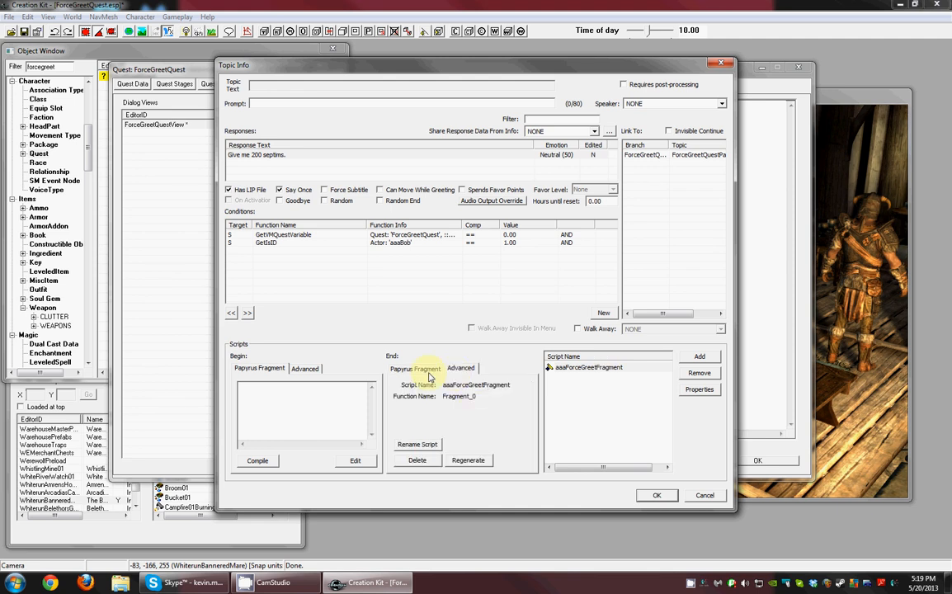
{"action": "left_click", "coordinate": [428, 371]}
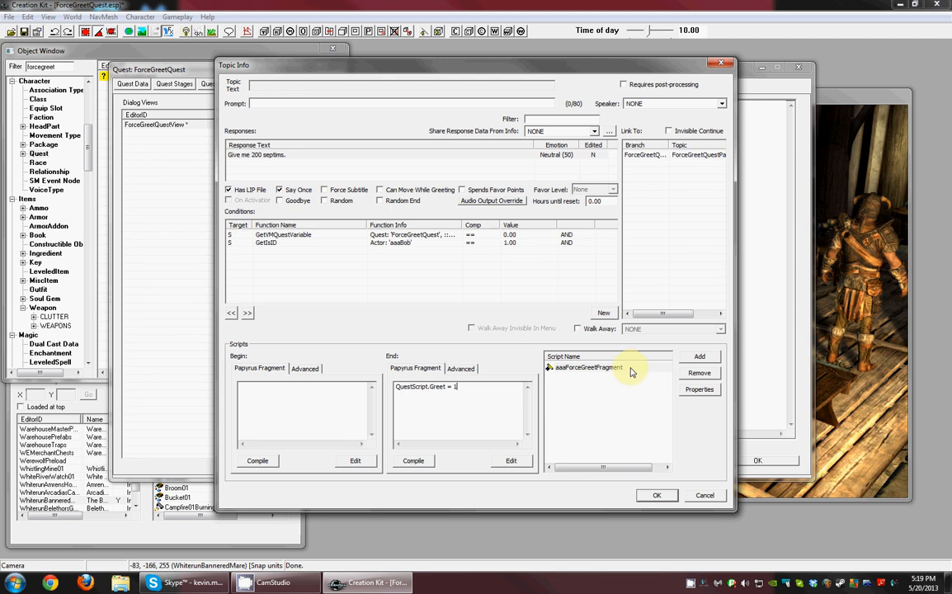
{"action": "right_click", "coordinate": [564, 367]}
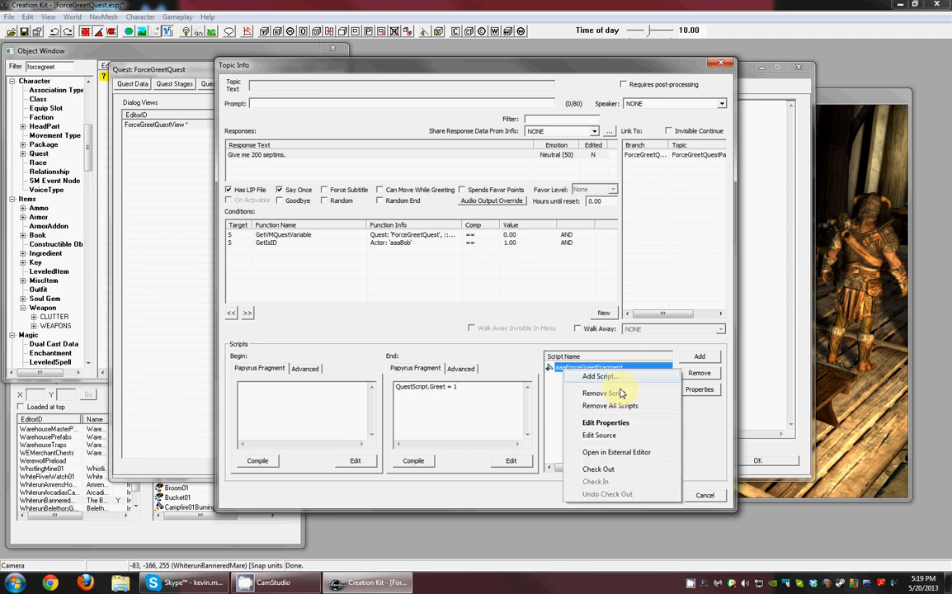
{"action": "left_click", "coordinate": [598, 434]}
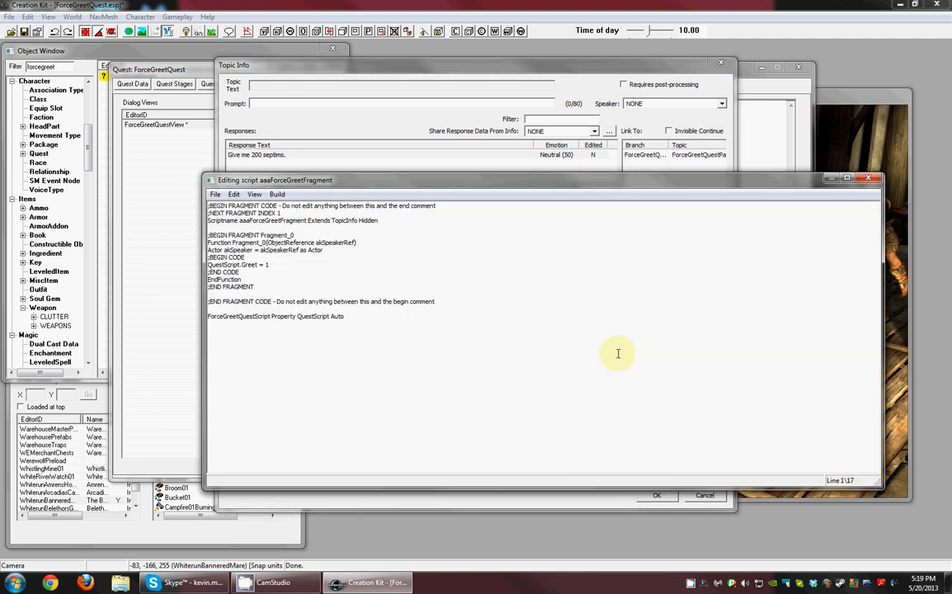
{"action": "left_click_drag", "start_coordinate": [388, 319], "coordinate": [95, 319]}
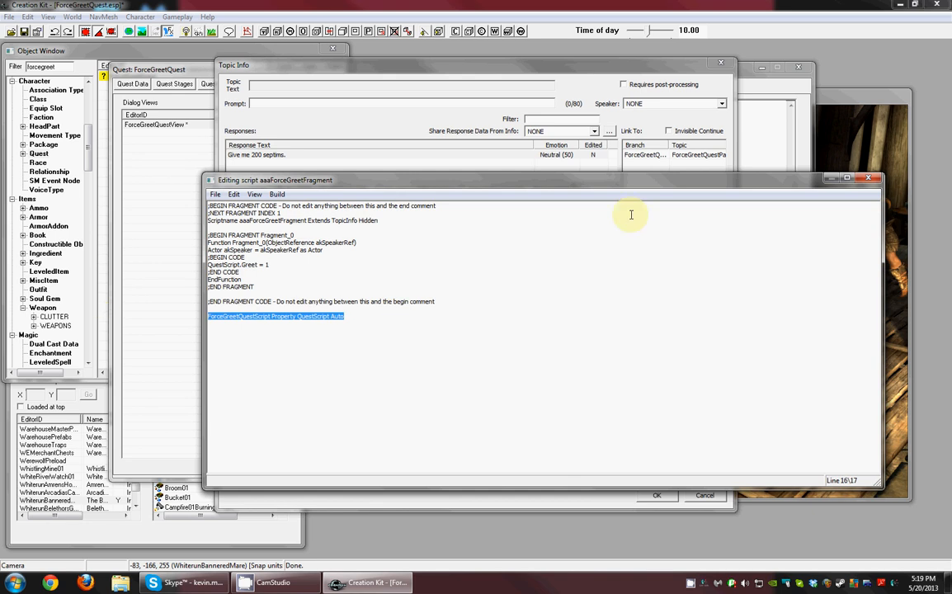
{"action": "left_click_drag", "start_coordinate": [488, 181], "coordinate": [528, 224]}
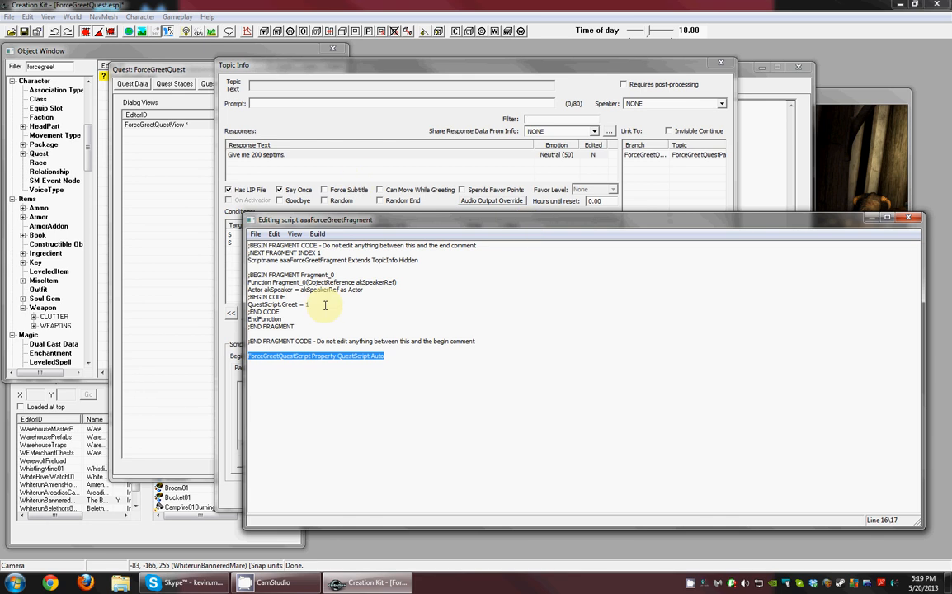
Examine the type, keyword and name in "ForceGreetQuestScript Property QuestScript Auto", and close the script source.
{"action": "left_click", "coordinate": [311, 357]}
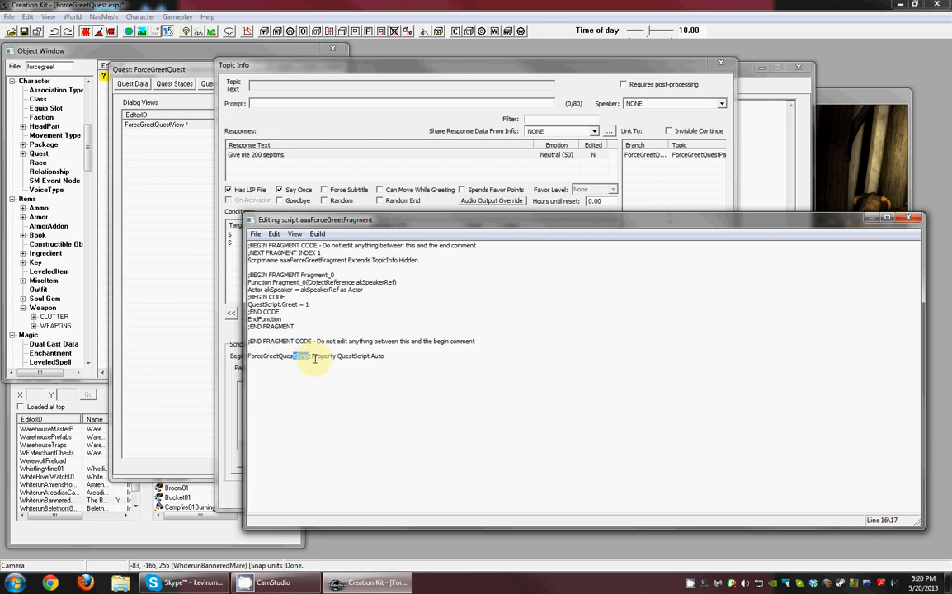
{"action": "left_click_drag", "start_coordinate": [310, 357], "coordinate": [240, 357]}
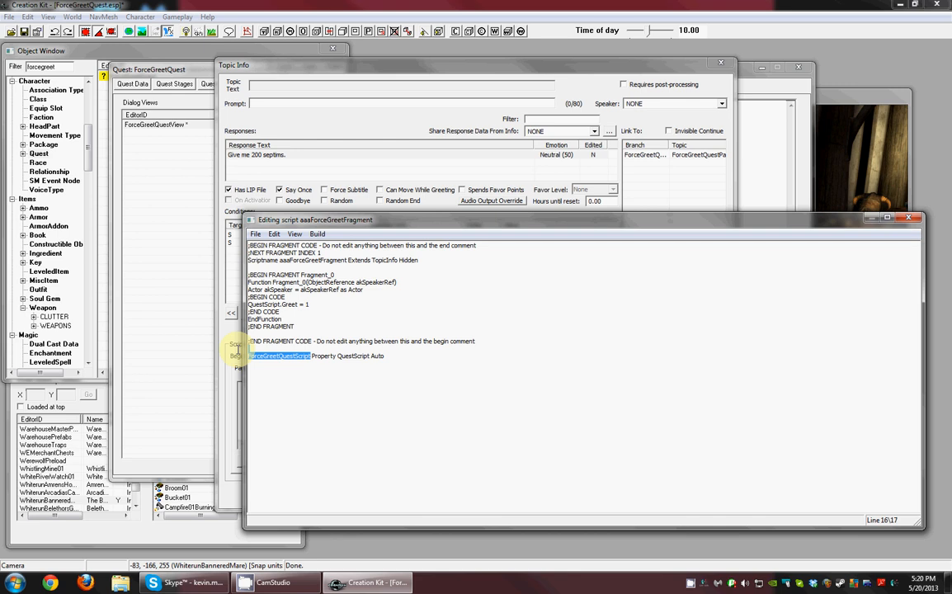
{"action": "double_click", "coordinate": [317, 356]}
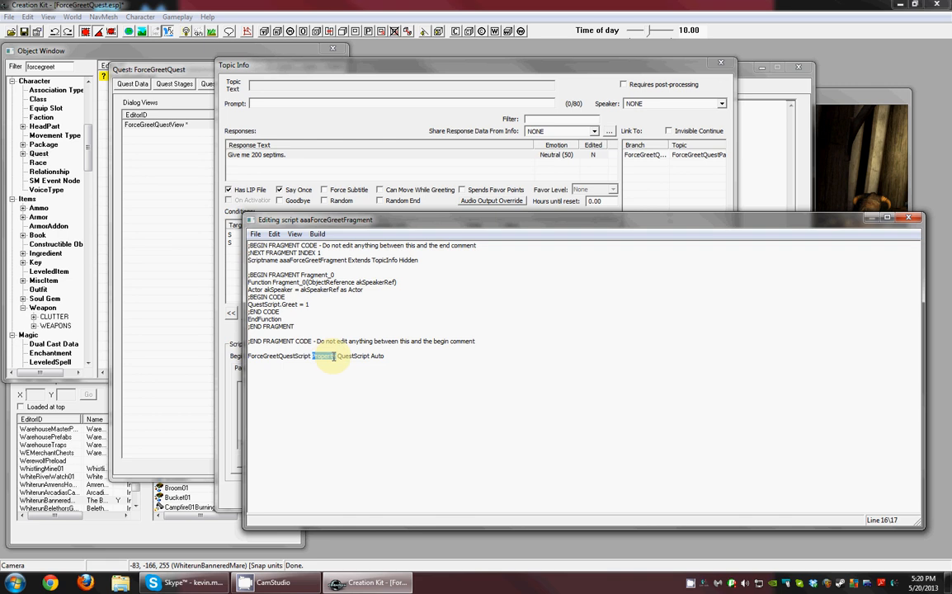
{"action": "left_click", "coordinate": [333, 357]}
{"action": "double_click", "coordinate": [371, 356]}
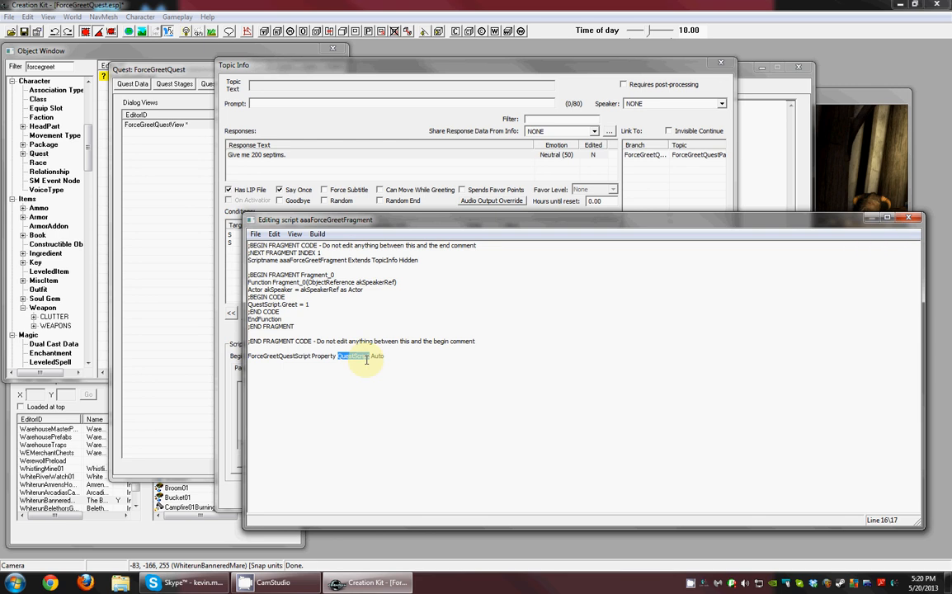
{"action": "left_click_drag", "start_coordinate": [311, 356], "coordinate": [241, 356]}
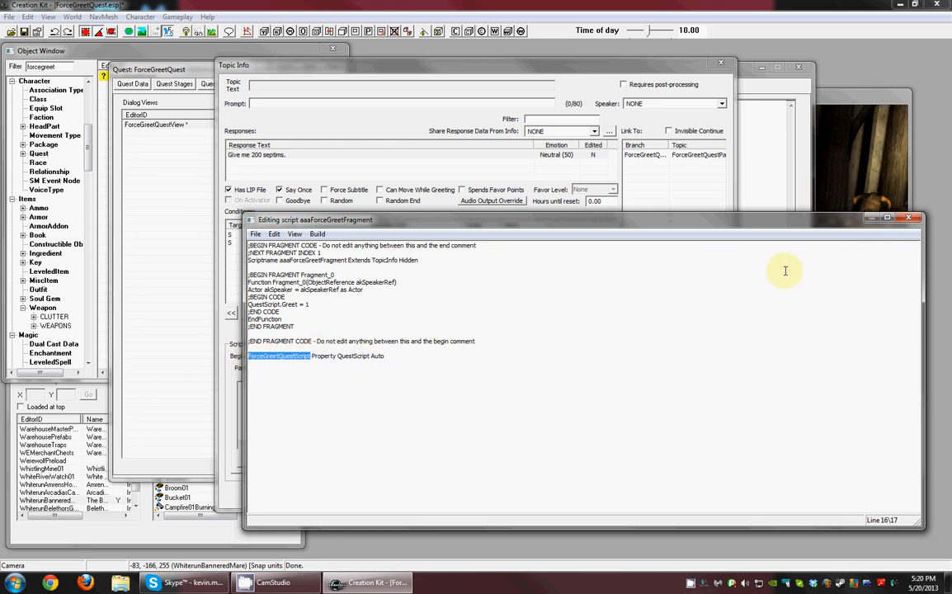
{"action": "left_click", "coordinate": [905, 220]}
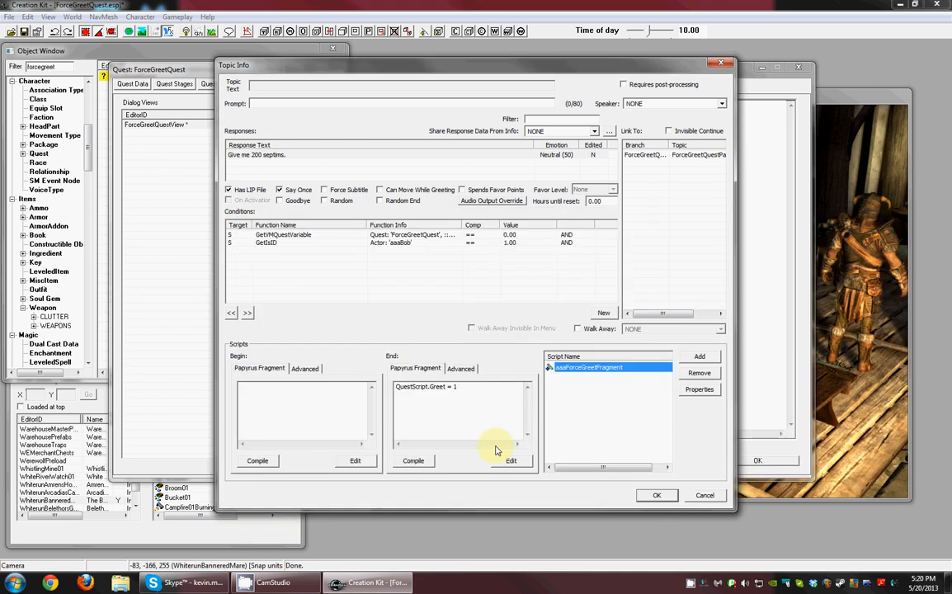
Set the QuestScript property of aaaForceGreetFragment to the ForceGreetQuest object and accept the script properties.
{"action": "double_click", "coordinate": [621, 372]}
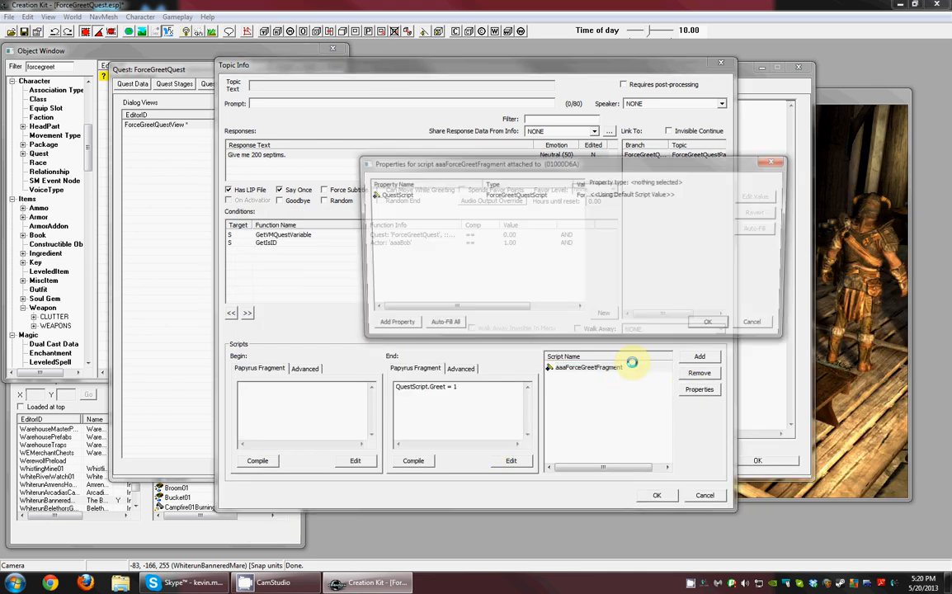
{"action": "left_click", "coordinate": [387, 193]}
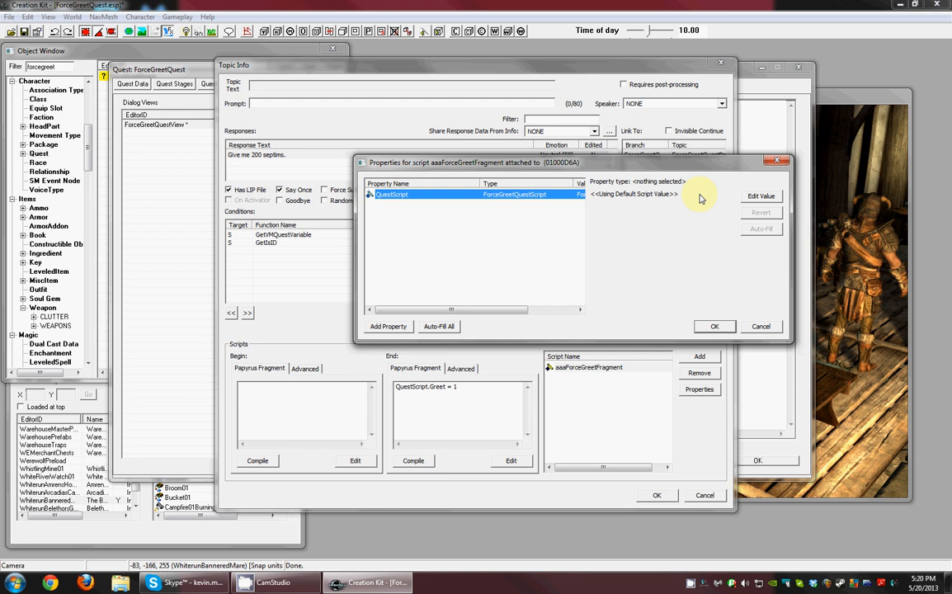
{"action": "left_click", "coordinate": [759, 196]}
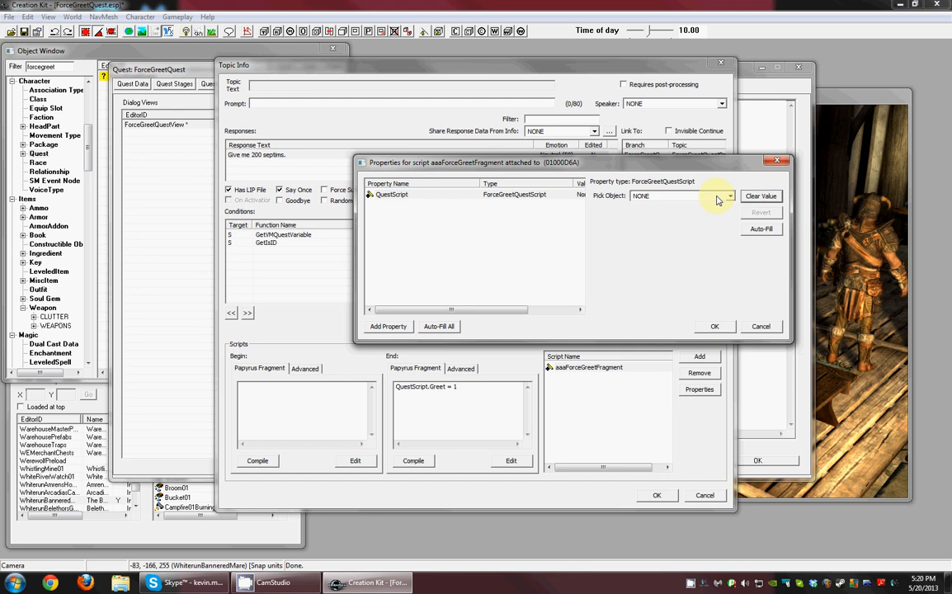
{"action": "left_click", "coordinate": [720, 196]}
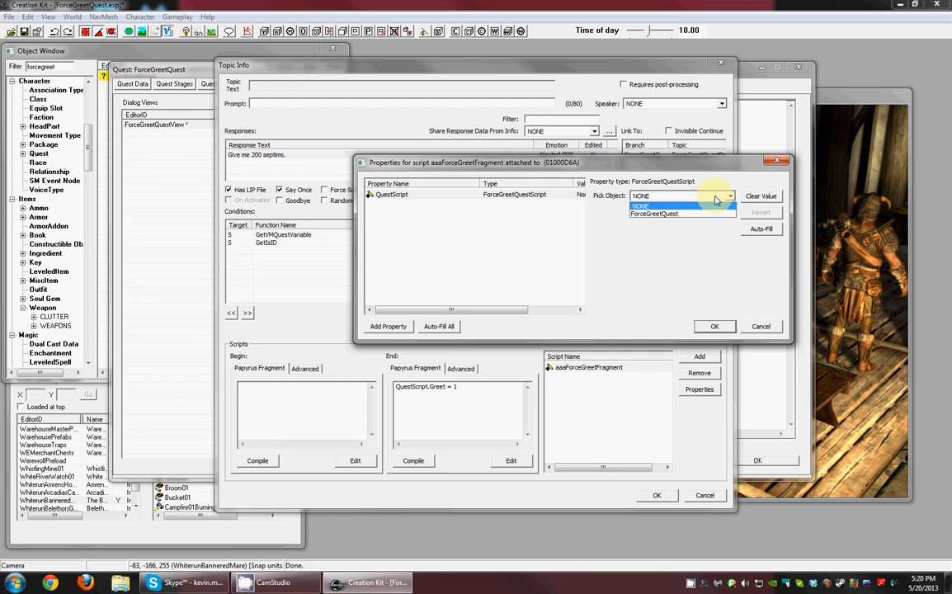
{"action": "left_click", "coordinate": [644, 214]}
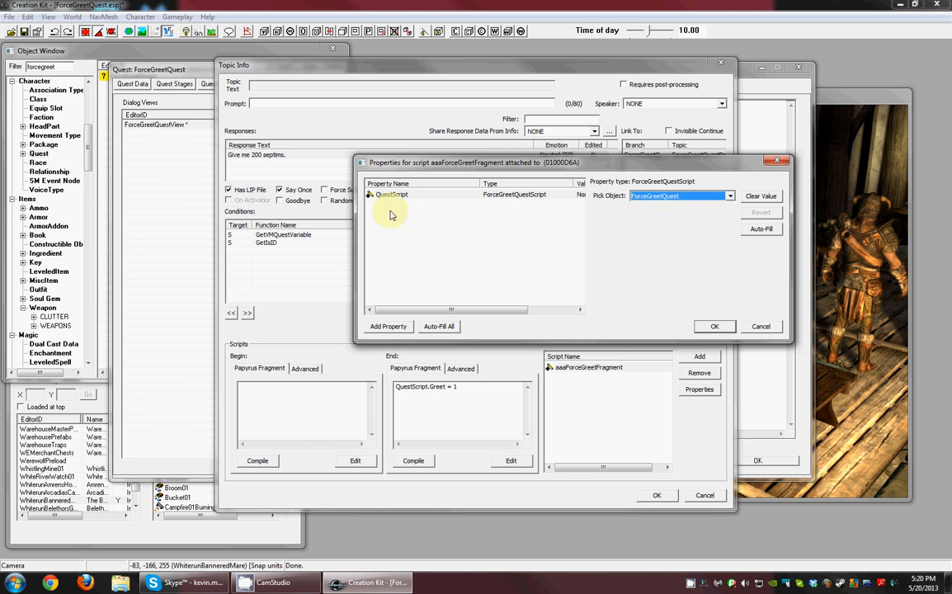
{"action": "left_click", "coordinate": [714, 326]}
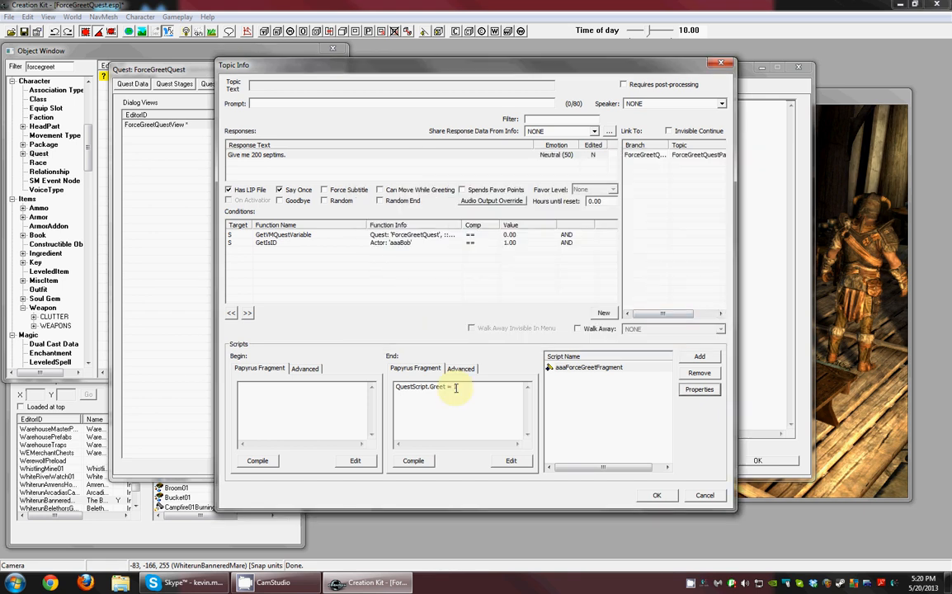
Review the end fragment "QuestScript.Greet = 1", compile it, and return to the topic info.
{"action": "left_click_drag", "start_coordinate": [458, 386], "coordinate": [363, 384]}
{"action": "left_click", "coordinate": [403, 385]}
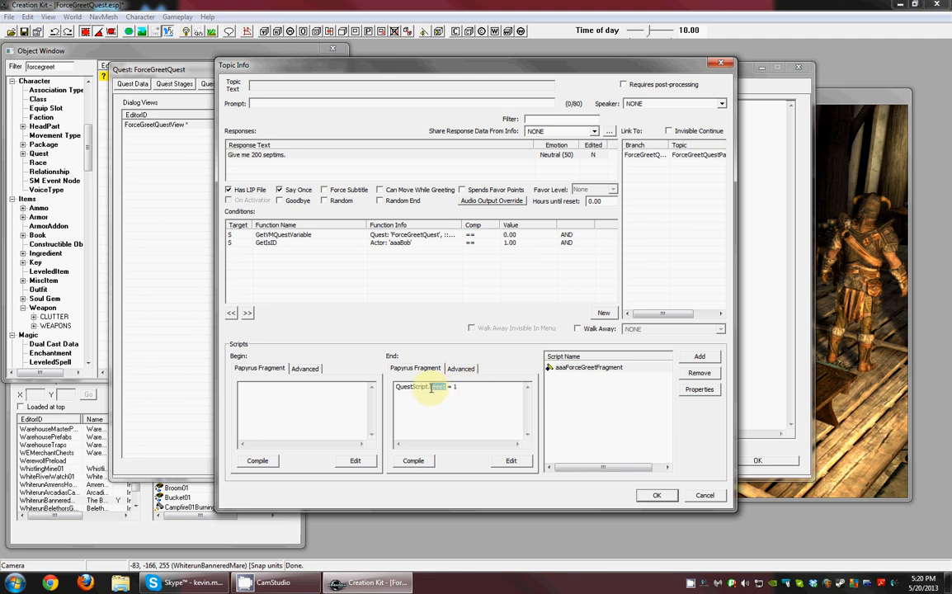
{"action": "double_click", "coordinate": [436, 387]}
{"action": "left_click", "coordinate": [430, 386]}
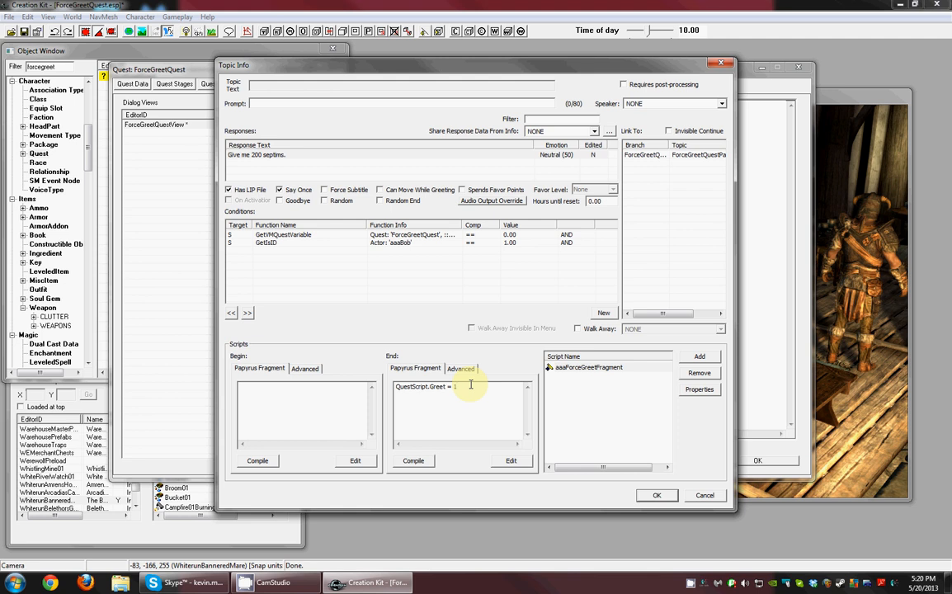
{"action": "left_click", "coordinate": [414, 460]}
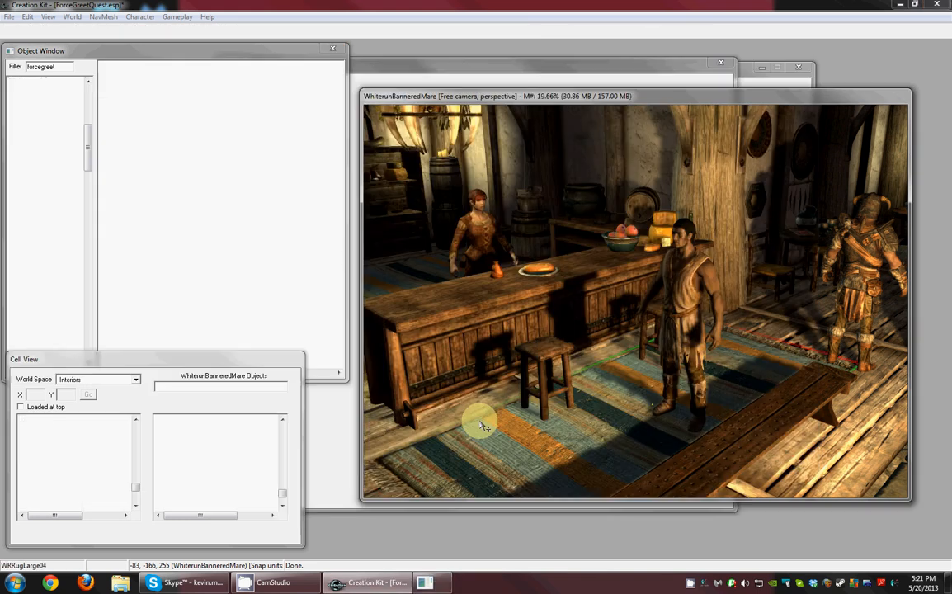
{"action": "left_click", "coordinate": [446, 76]}
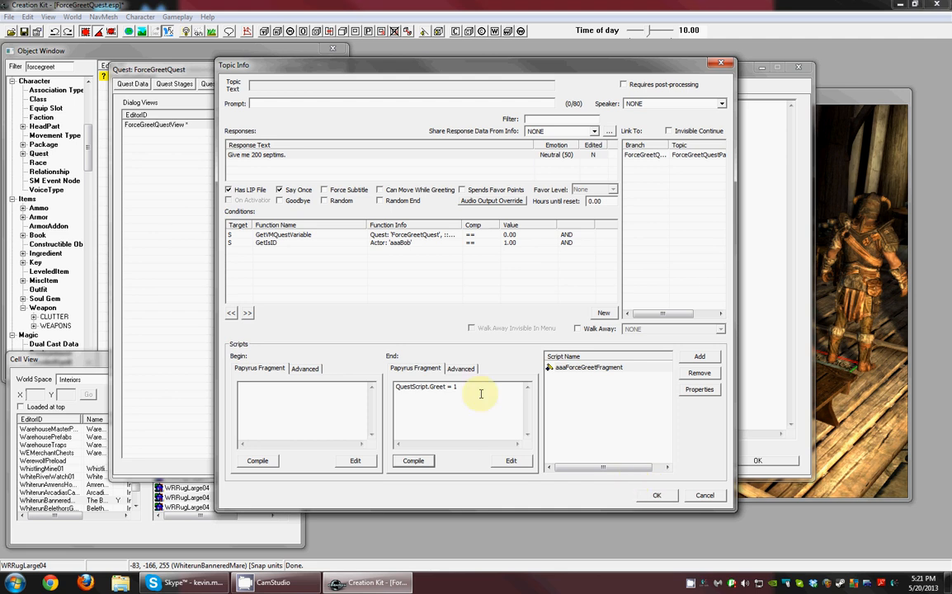
Copy the end fragment "QuestScript.Greet = 1" of the "Give me 200 septims." info.
{"action": "left_click_drag", "start_coordinate": [480, 395], "coordinate": [288, 381]}
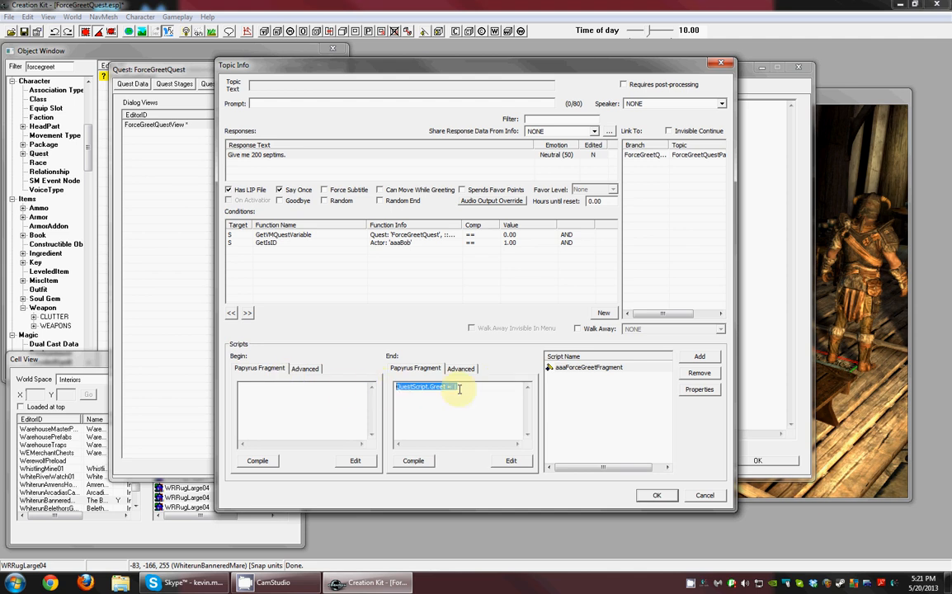
{"action": "right_click", "coordinate": [418, 389]}
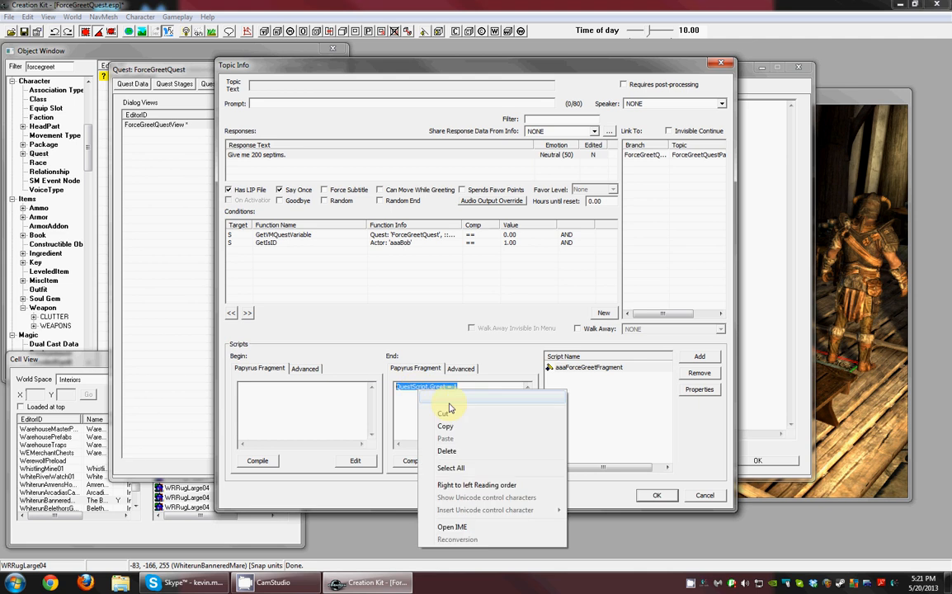
{"action": "left_click", "coordinate": [448, 427]}
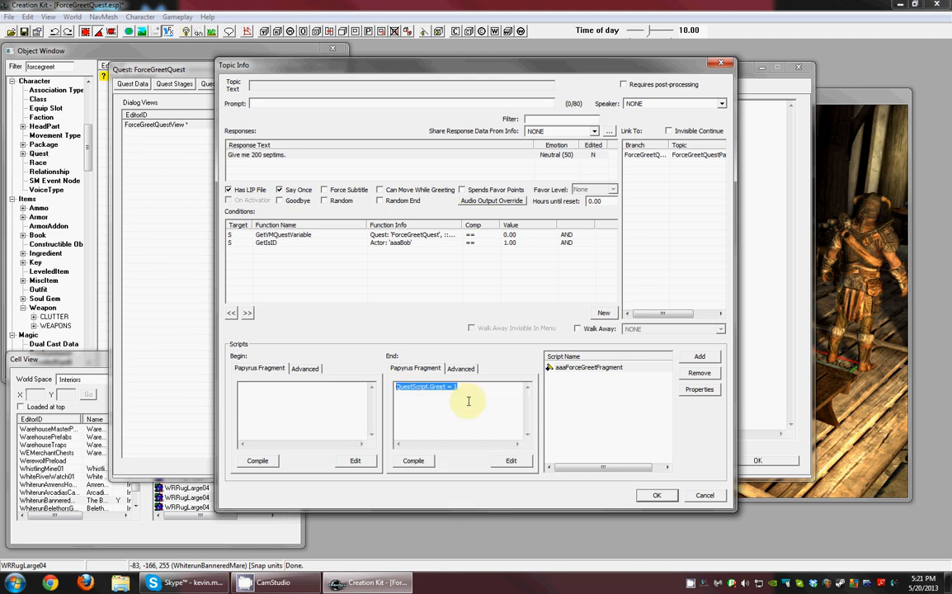
{"action": "left_click_drag", "start_coordinate": [479, 390], "coordinate": [395, 386]}
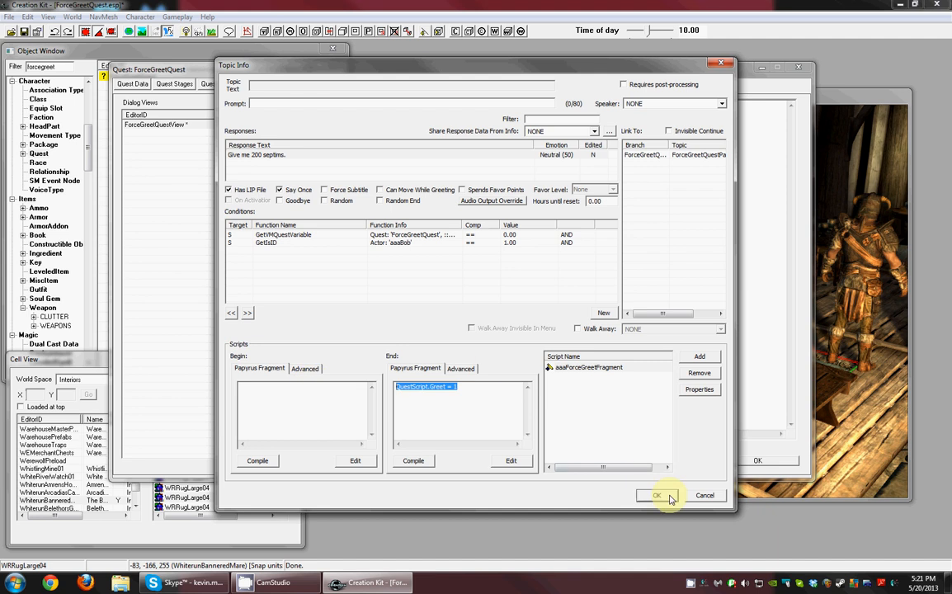
{"action": "left_click", "coordinate": [668, 496]}
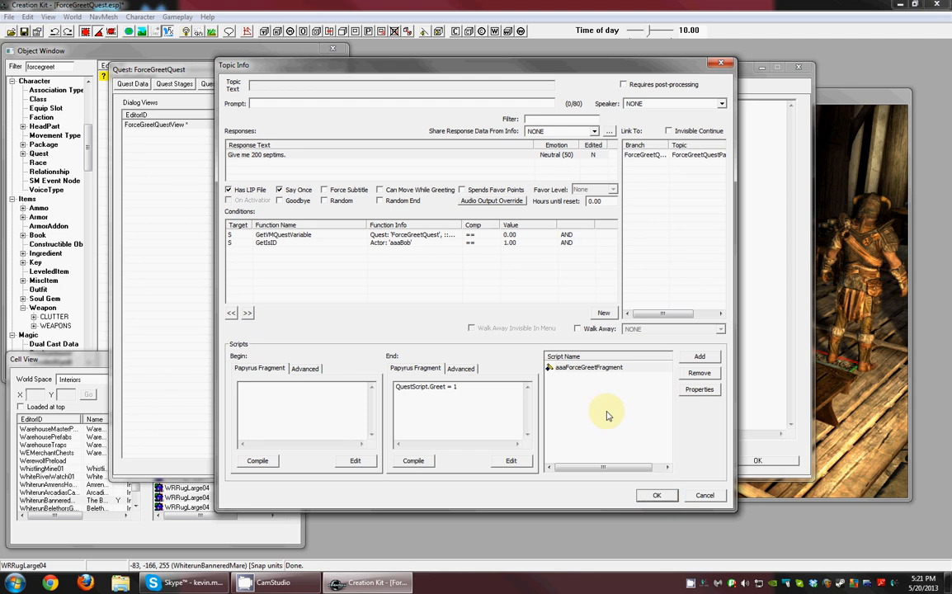
Remove the empty line after the end fragment and review the fragment together with the response "Give me 200 septims.".
{"action": "left_click", "coordinate": [504, 393]}
{"action": "key", "text": "BackSpace"}
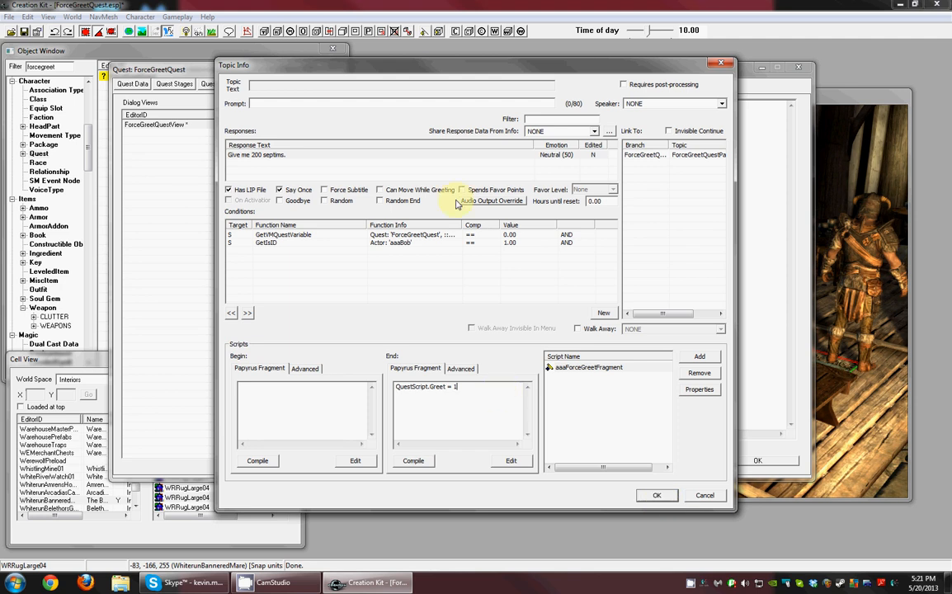
{"action": "left_click", "coordinate": [256, 155]}
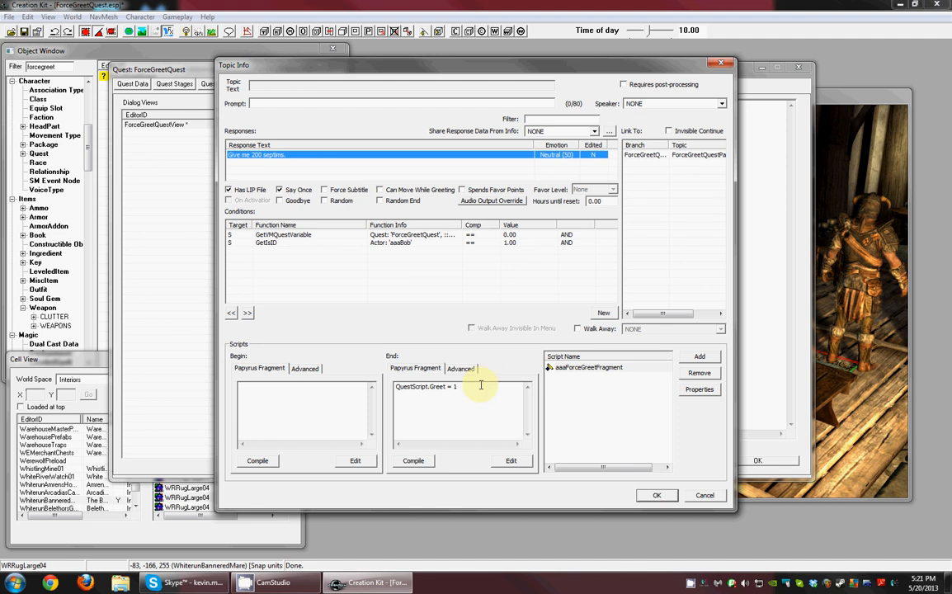
{"action": "left_click_drag", "start_coordinate": [481, 385], "coordinate": [338, 384]}
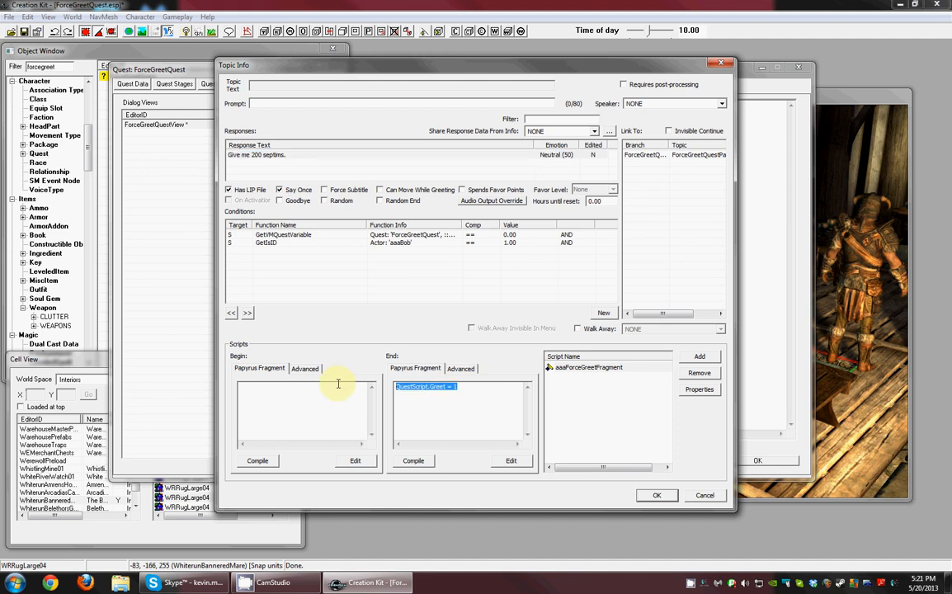
Enable Walk Away for the info to examine which topics it can use, and turn the option off again.
{"action": "left_click", "coordinate": [577, 328]}
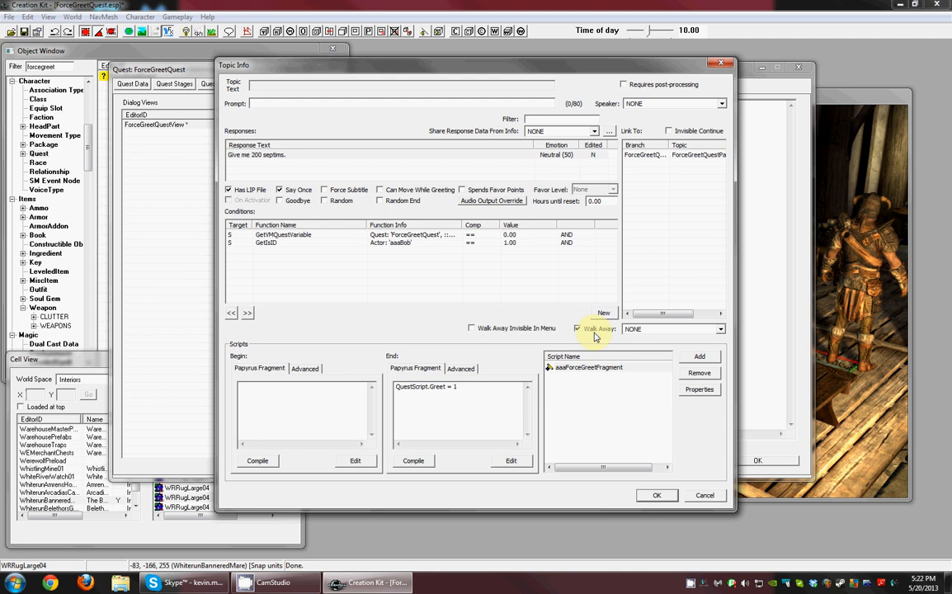
{"action": "left_click", "coordinate": [666, 329]}
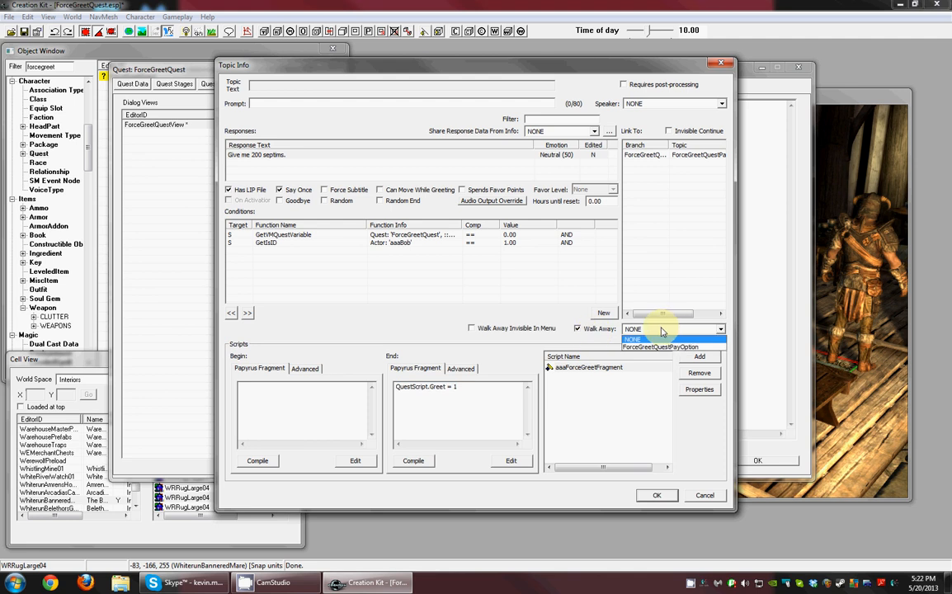
{"action": "left_click", "coordinate": [600, 329]}
{"action": "left_click", "coordinate": [599, 329]}
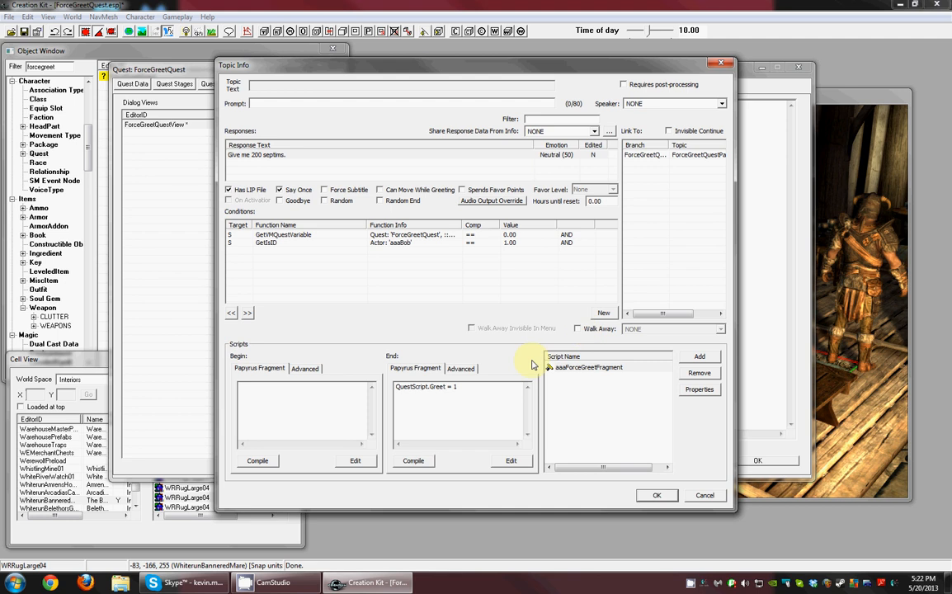
{"action": "left_click", "coordinate": [590, 330]}
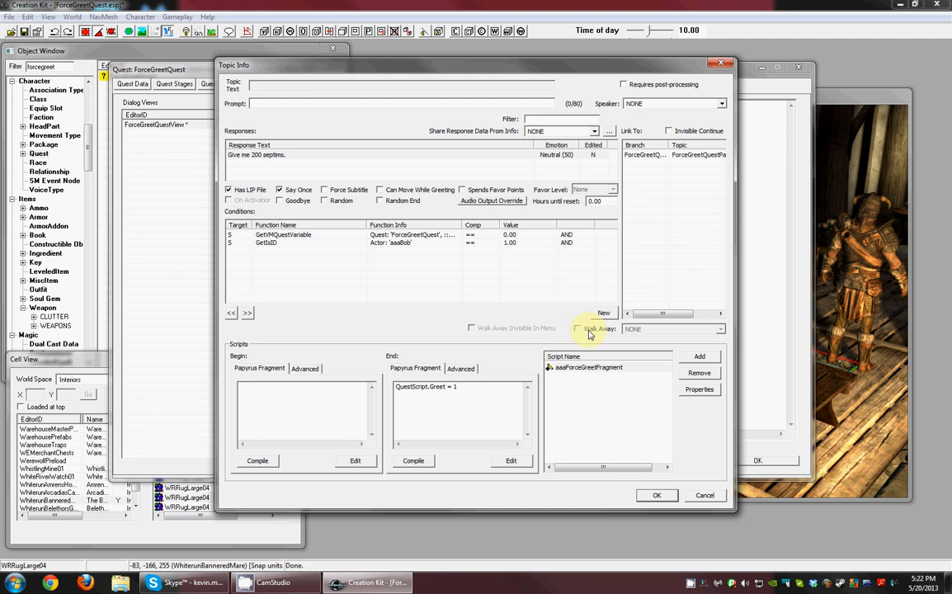
{"action": "left_click", "coordinate": [638, 330]}
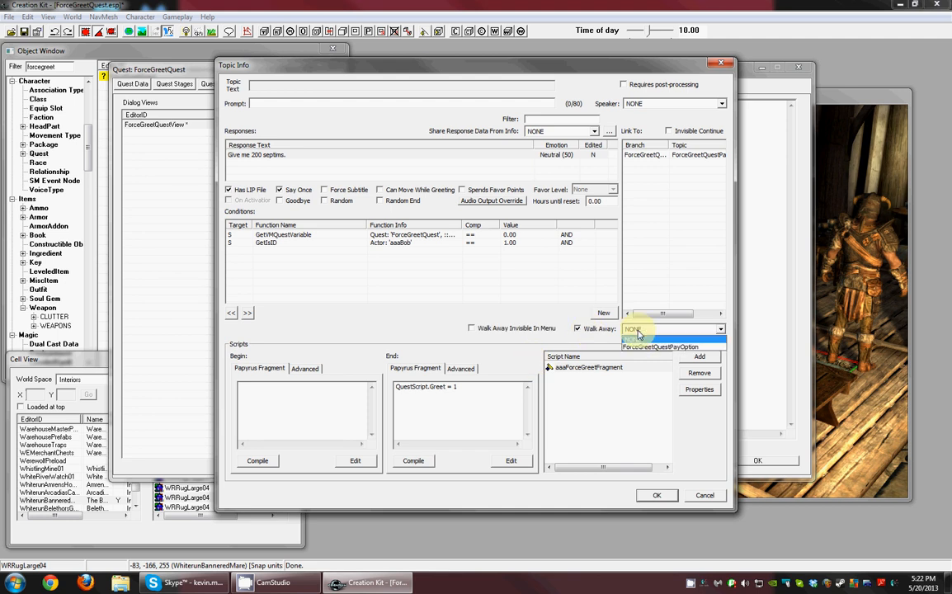
{"action": "left_click", "coordinate": [587, 330]}
{"action": "left_click", "coordinate": [587, 331]}
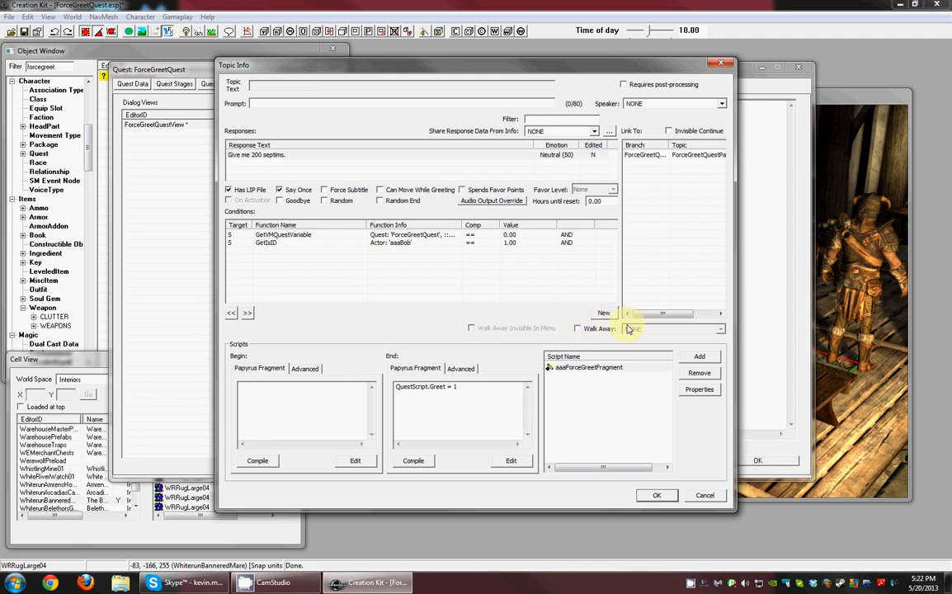
{"action": "left_click", "coordinate": [582, 329]}
{"action": "left_click", "coordinate": [643, 330]}
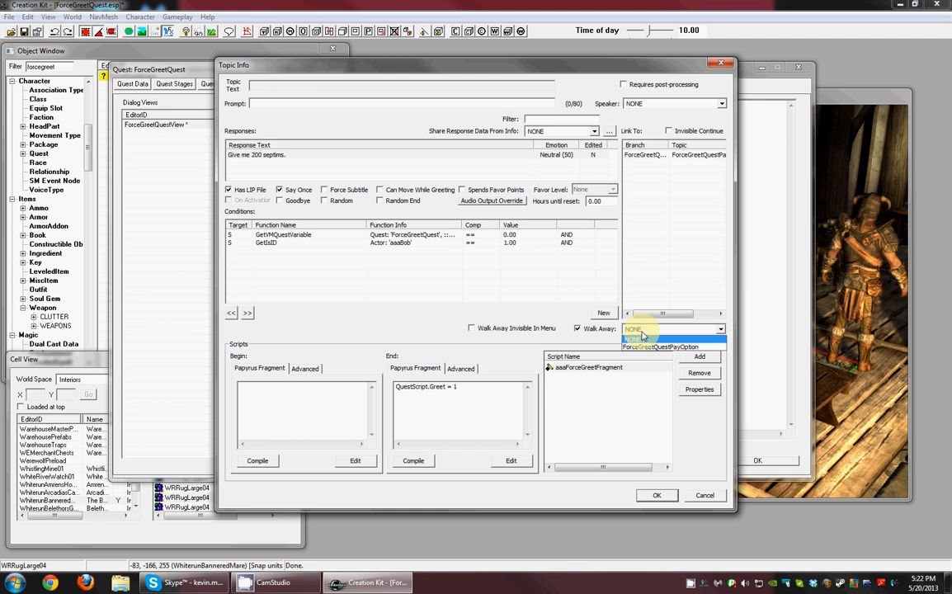
{"action": "left_click", "coordinate": [599, 330]}
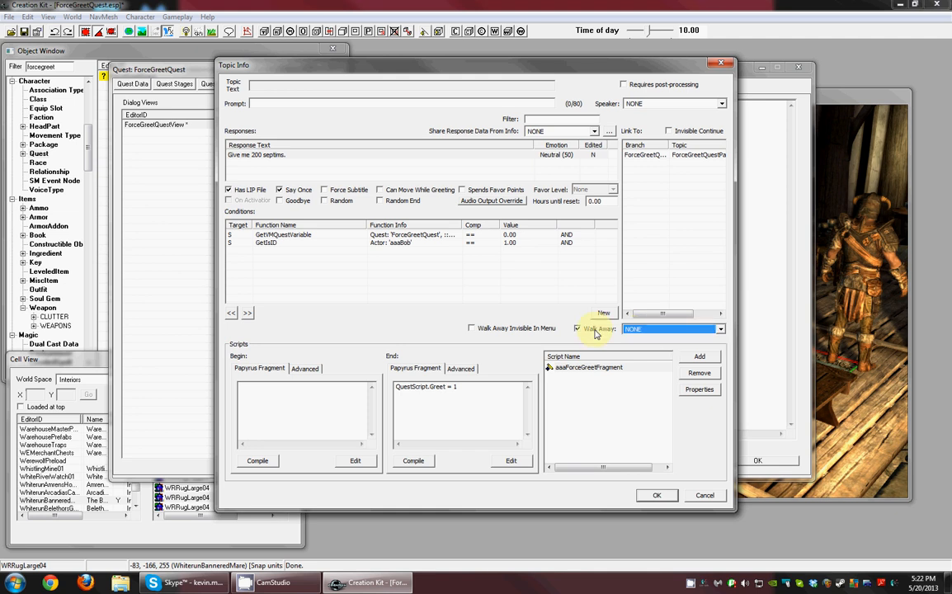
{"action": "left_click", "coordinate": [578, 328]}
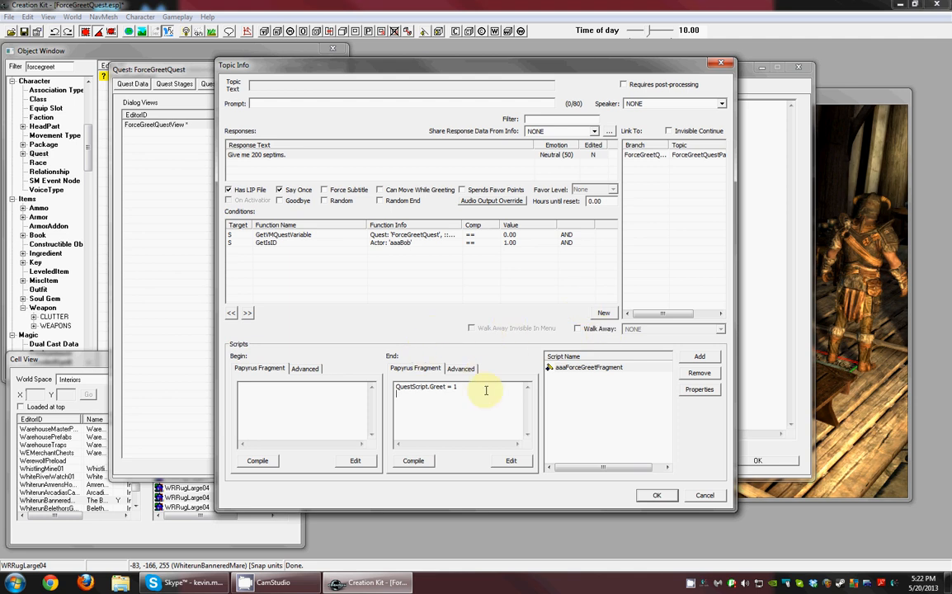
Review the end fragment "QuestScript.Greet = 1" once more and accept the topic info.
{"action": "left_click_drag", "start_coordinate": [488, 388], "coordinate": [240, 360]}
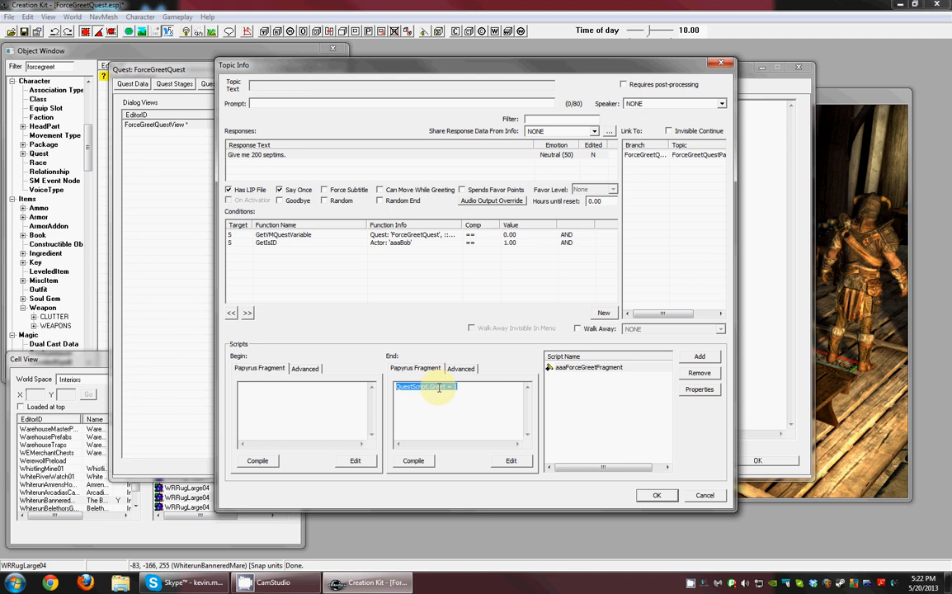
{"action": "left_click", "coordinate": [470, 392]}
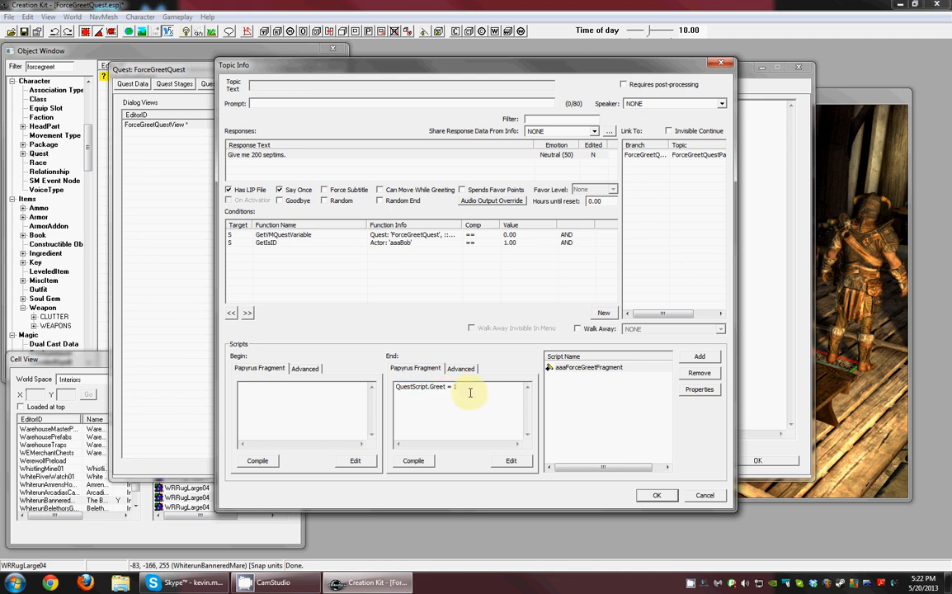
{"action": "left_click_drag", "start_coordinate": [469, 389], "coordinate": [390, 389]}
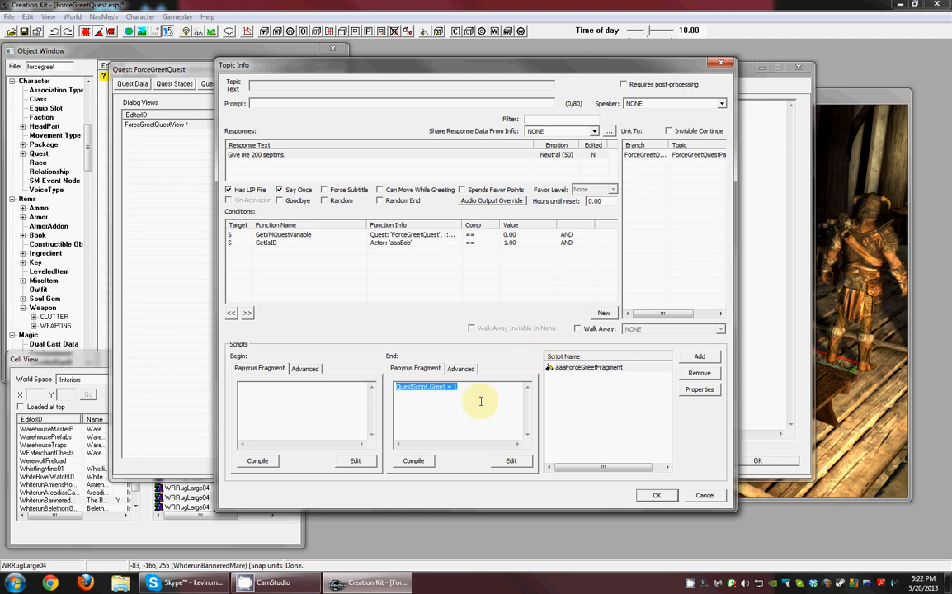
{"action": "left_click", "coordinate": [654, 496]}
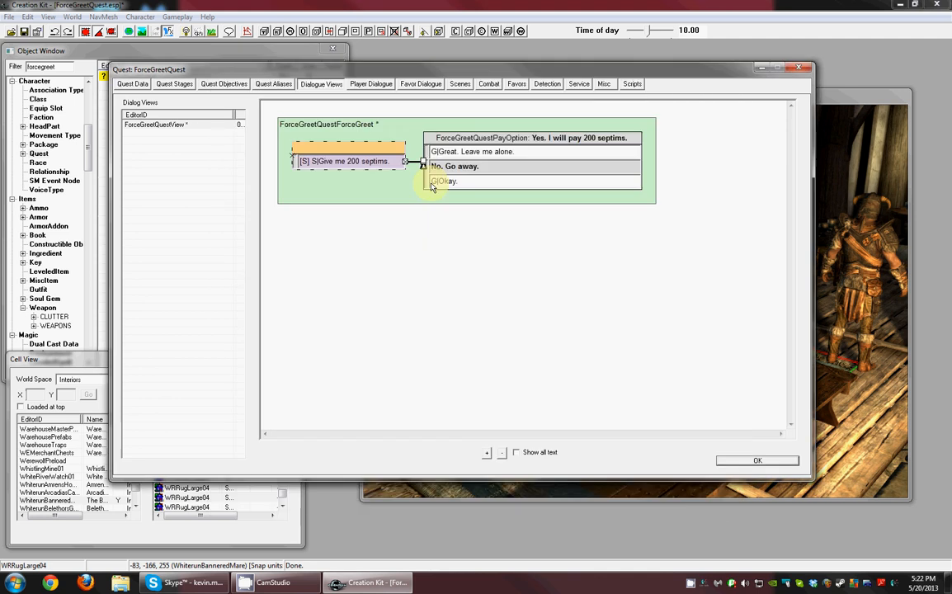
Open the ForceGreetQuestPayOption topic, examine the flags and conditions of its "Great. Leave me alone." info, and close that info.
{"action": "left_click", "coordinate": [527, 140]}
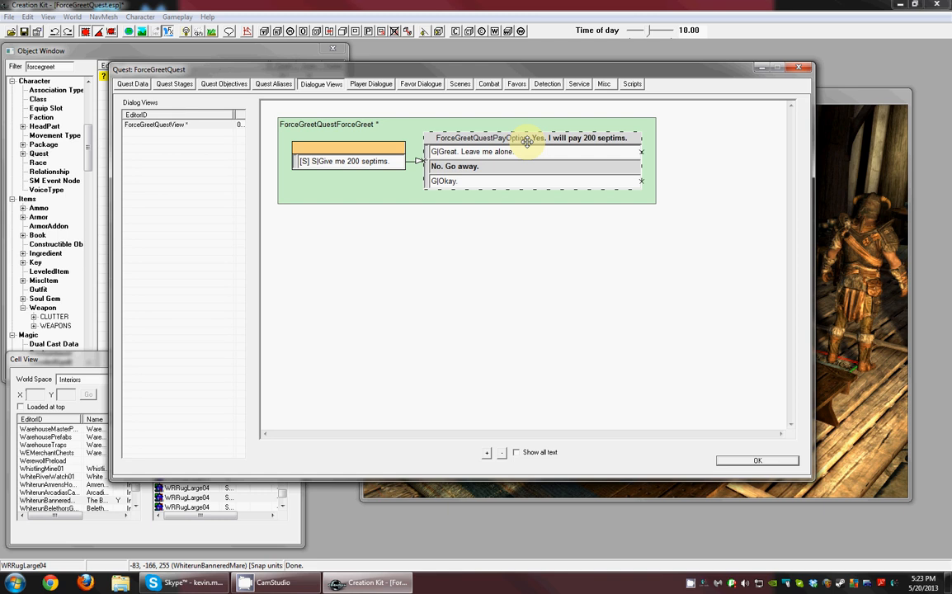
{"action": "double_click", "coordinate": [526, 141]}
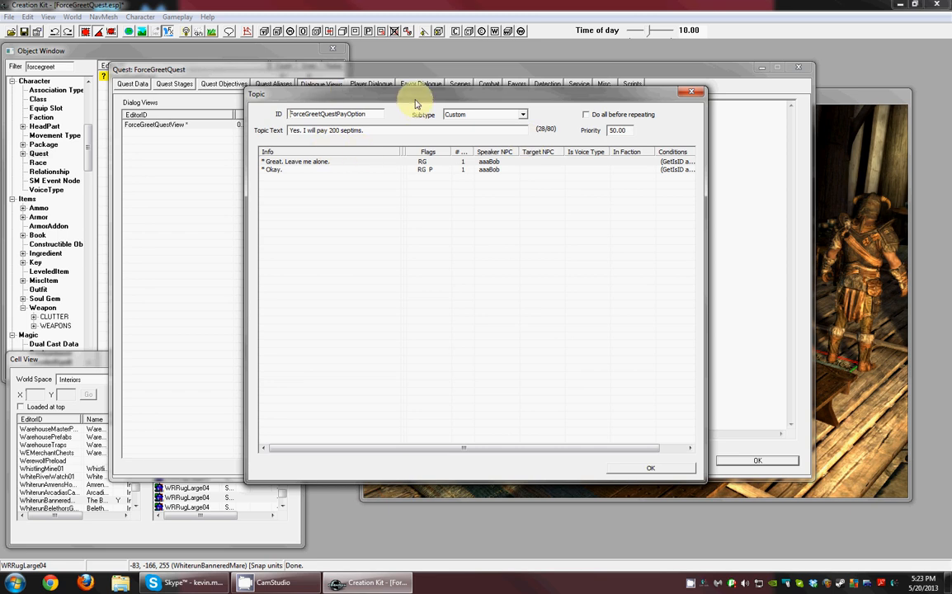
{"action": "left_click_drag", "start_coordinate": [419, 96], "coordinate": [413, 175]}
{"action": "left_click", "coordinate": [317, 242]}
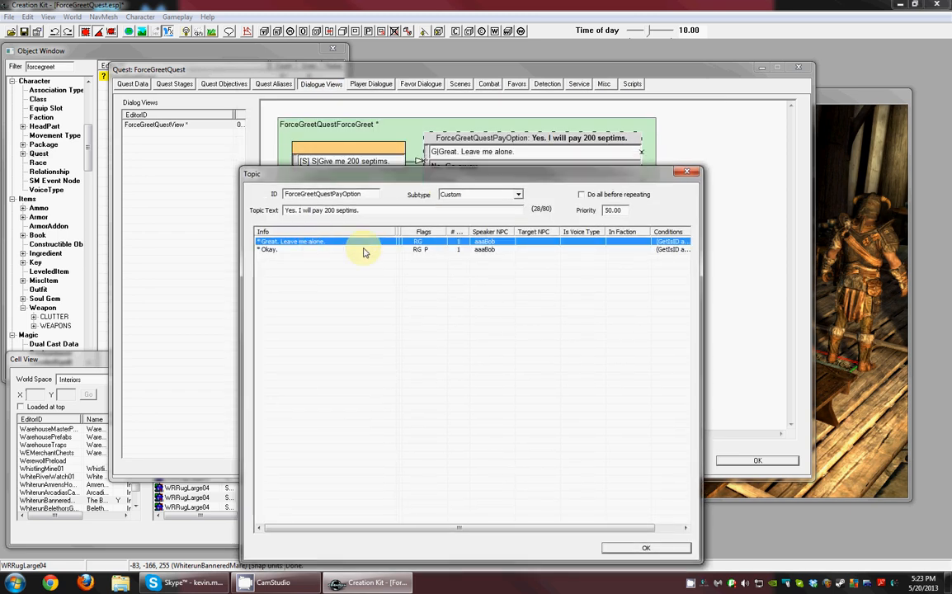
{"action": "double_click", "coordinate": [308, 246]}
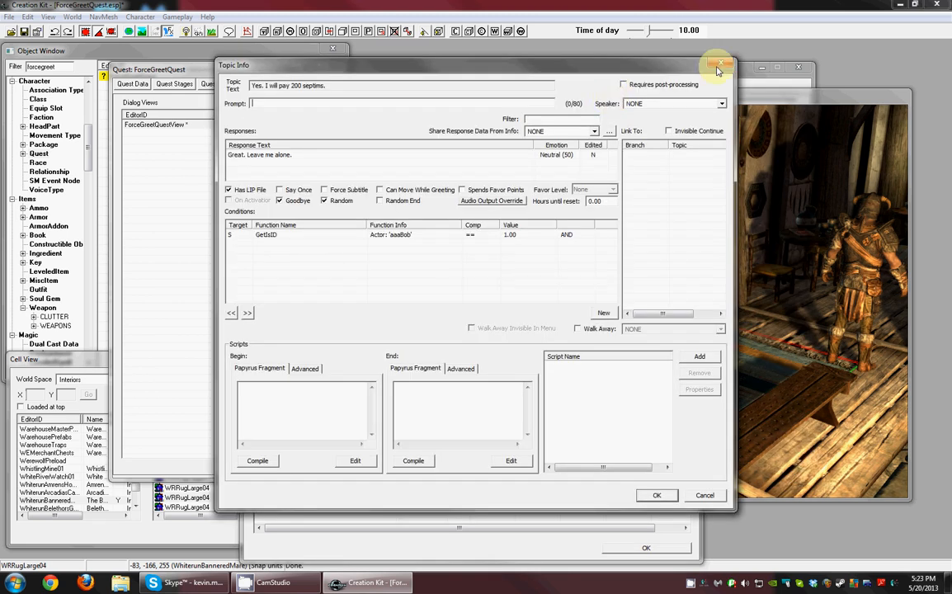
{"action": "left_click", "coordinate": [718, 69]}
Examine the "Okay." info with its prompt "No. Go away." and its scripts area, and close the info and its topic.
{"action": "double_click", "coordinate": [282, 251]}
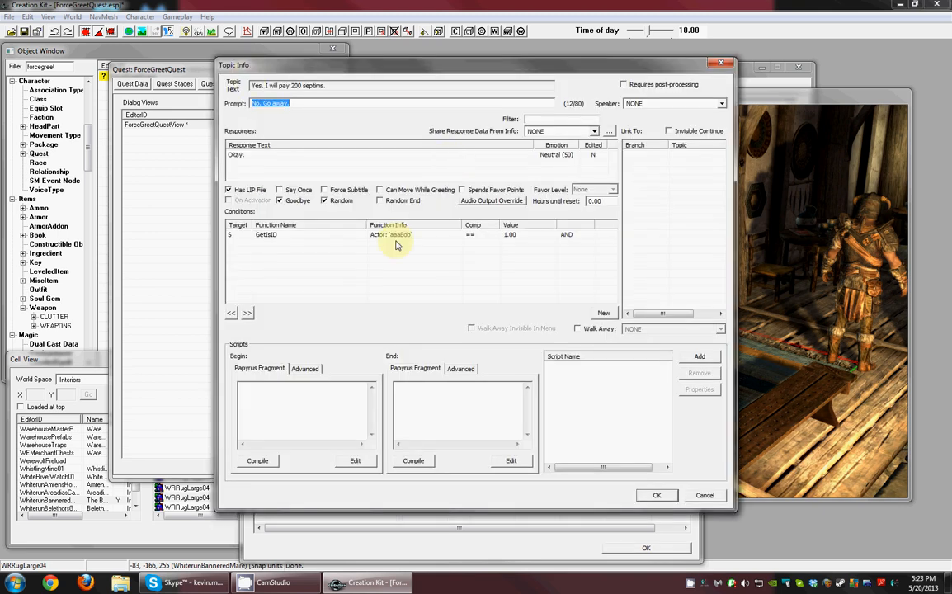
{"action": "left_click", "coordinate": [468, 409]}
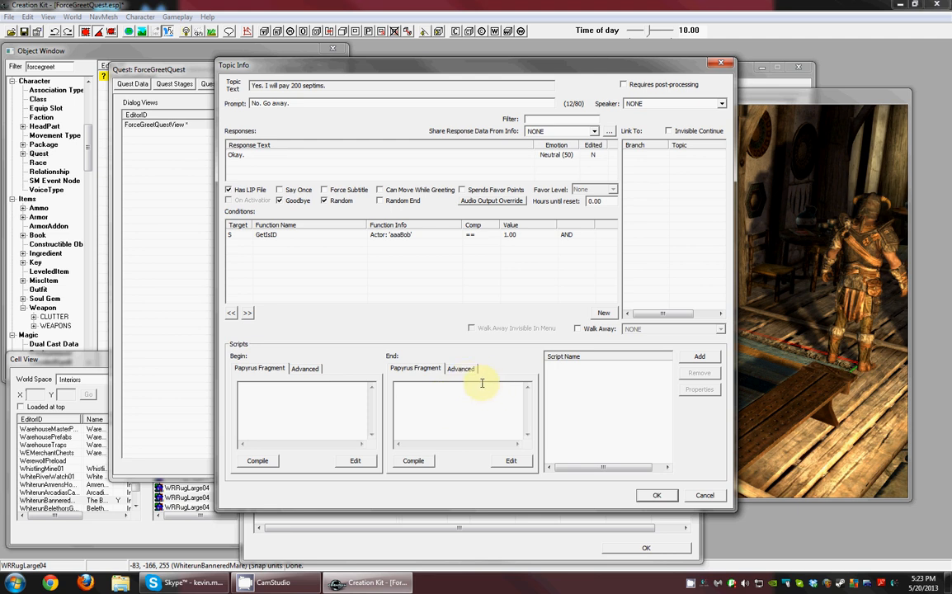
{"action": "left_click", "coordinate": [657, 497]}
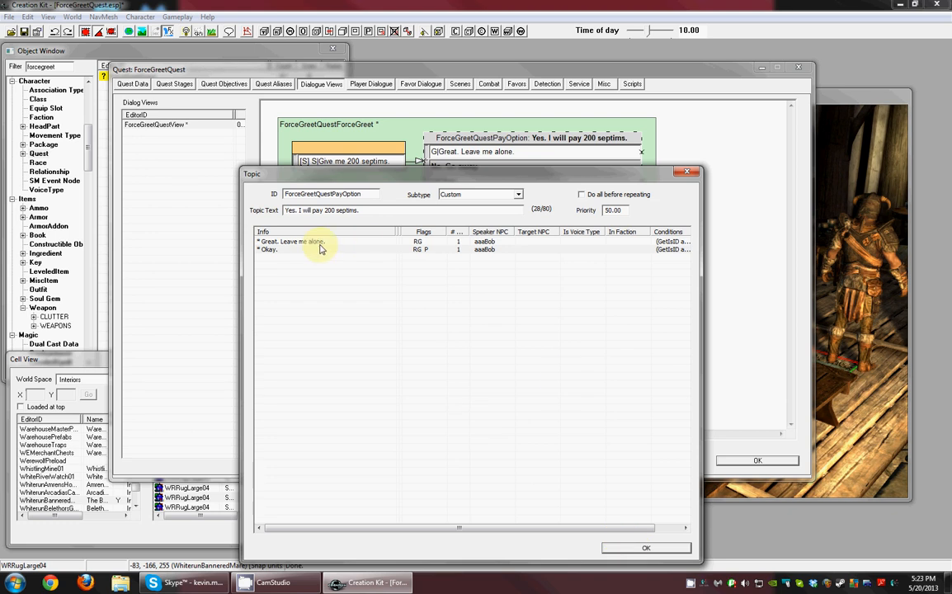
{"action": "left_click", "coordinate": [643, 549]}
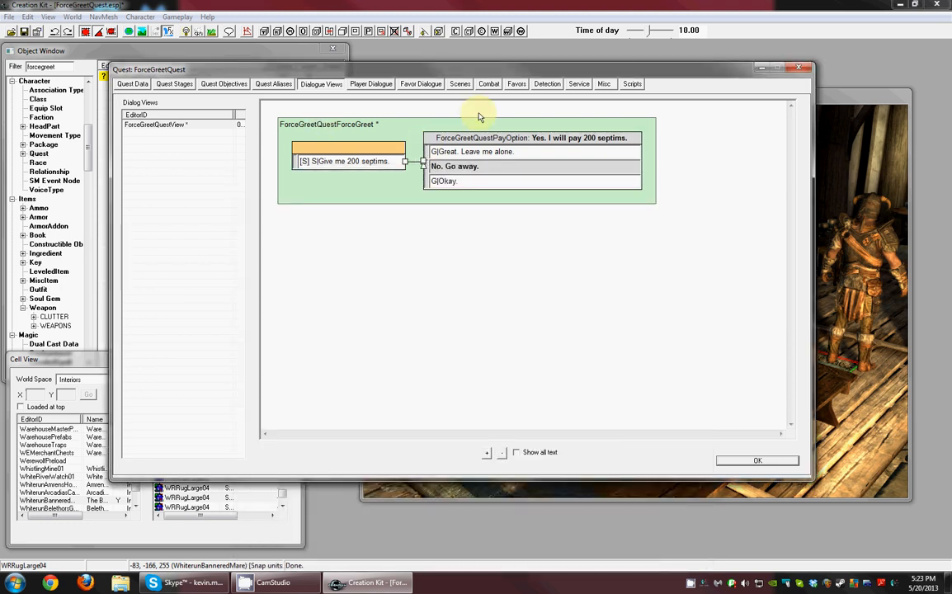
View the commands available for the ForceGreetQuestForceGreet branch, including Add topic, and dismiss them.
{"action": "left_click", "coordinate": [485, 138]}
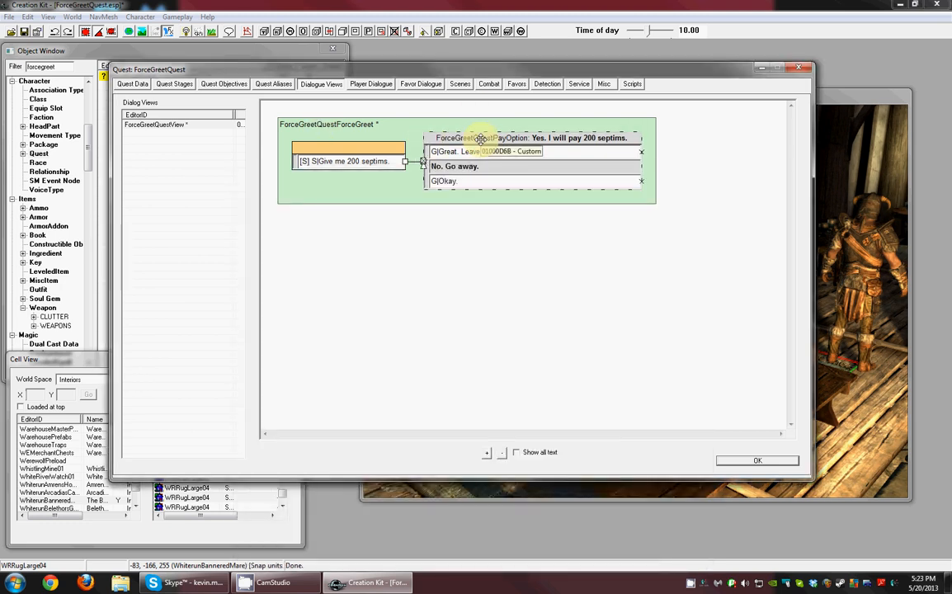
{"action": "right_click", "coordinate": [495, 122]}
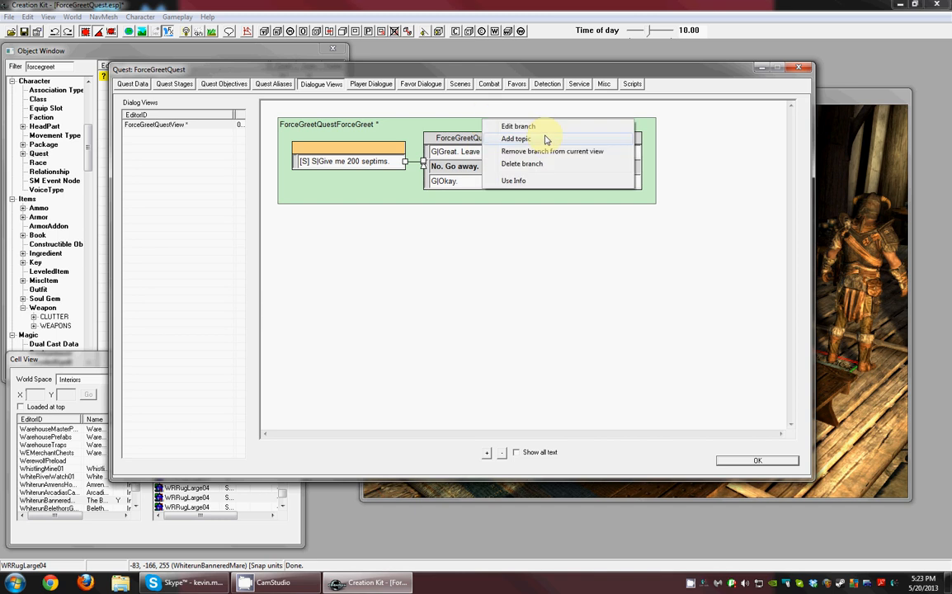
{"action": "left_click", "coordinate": [460, 136]}
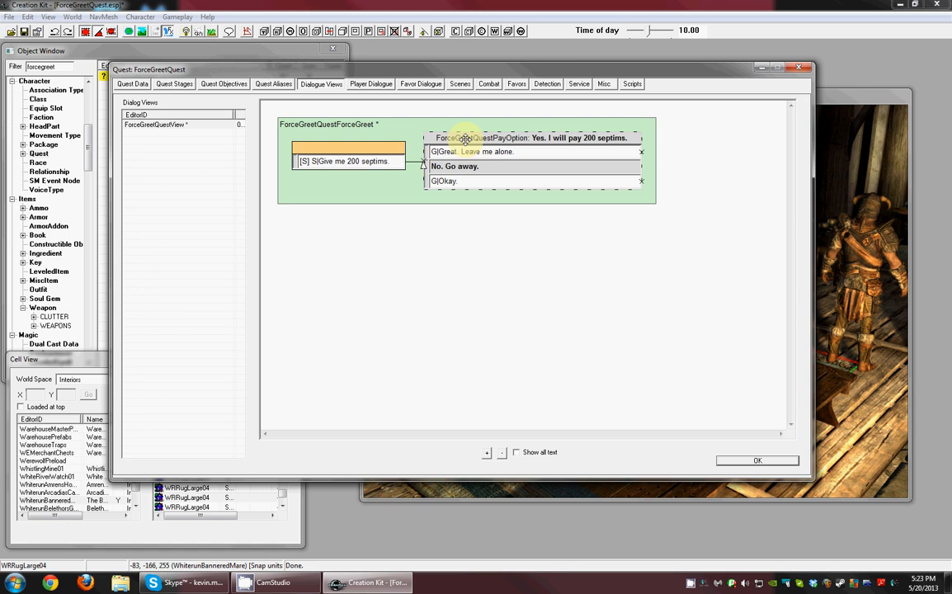
Break the link between the "Give me 200 septims." info and the ForceGreetQuestPayOption topic, and select the opening topic.
{"action": "right_click", "coordinate": [420, 161]}
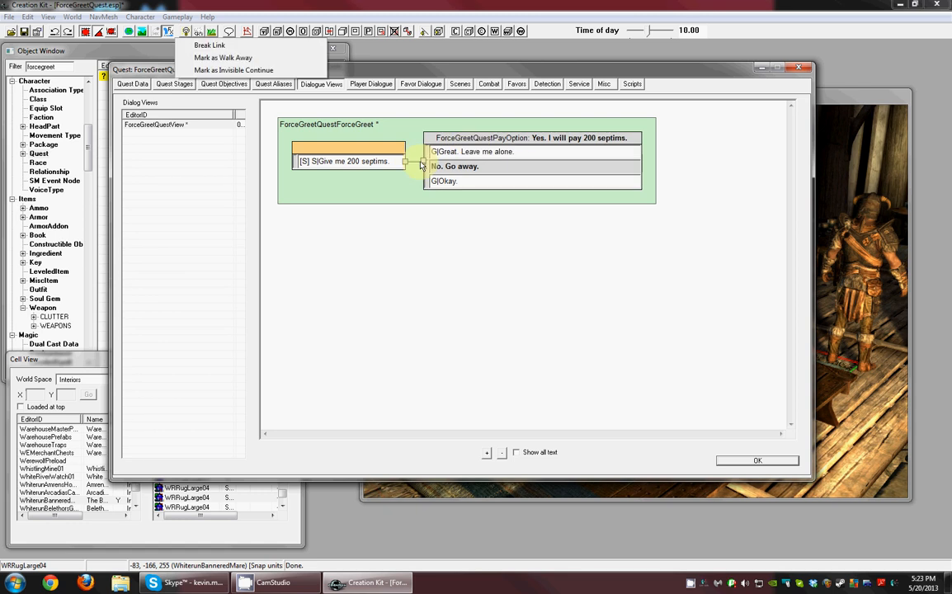
{"action": "left_click", "coordinate": [208, 39]}
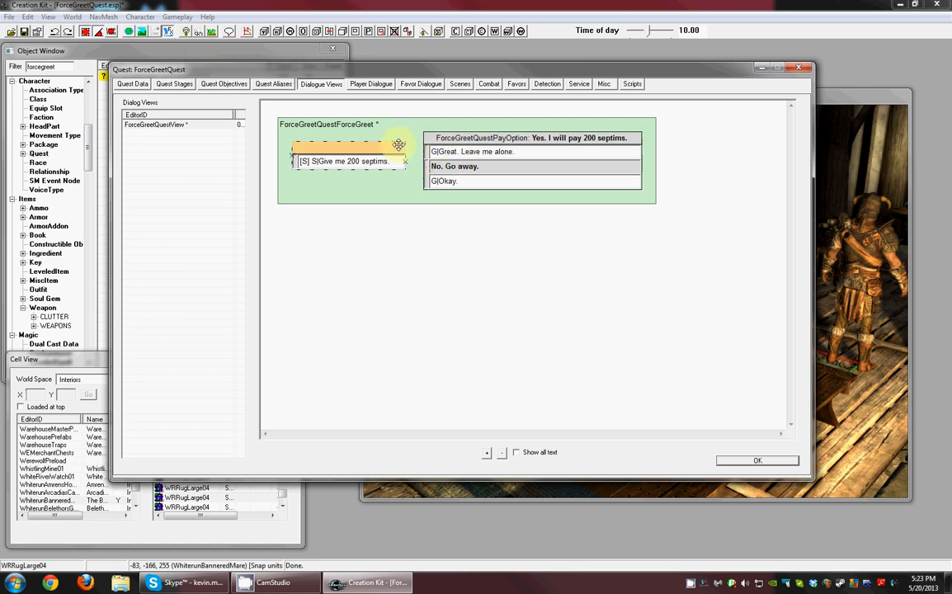
{"action": "left_click", "coordinate": [362, 147]}
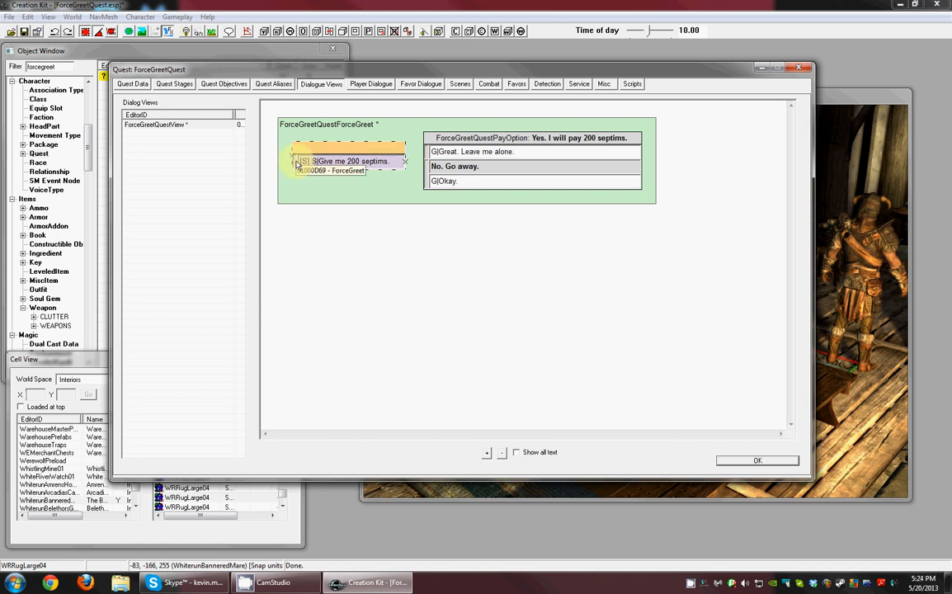
Link the "Give me 200 septims." info to the ForceGreetQuestPayOption topic again.
{"action": "left_click_drag", "start_coordinate": [297, 164], "coordinate": [558, 188]}
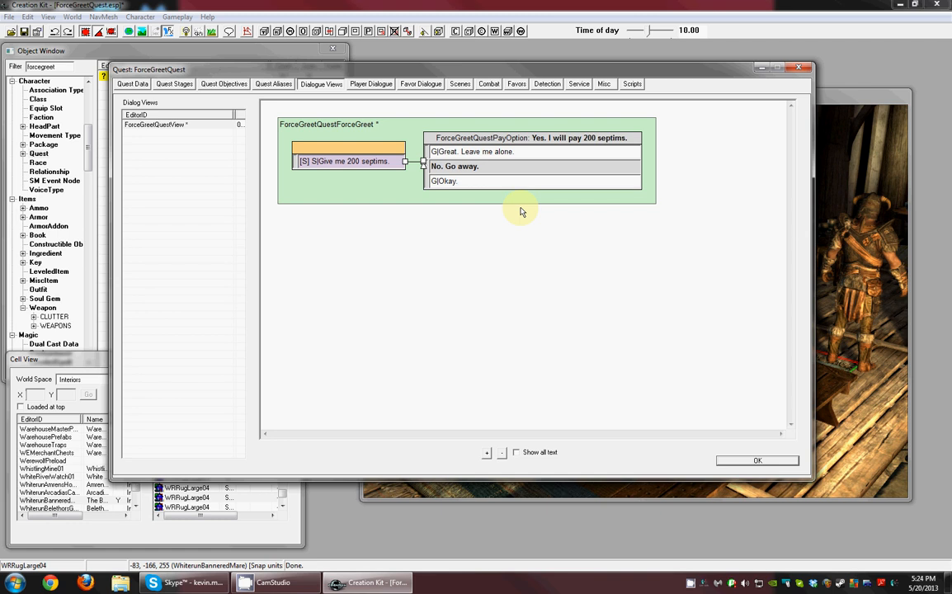
{"action": "left_click", "coordinate": [769, 463]}
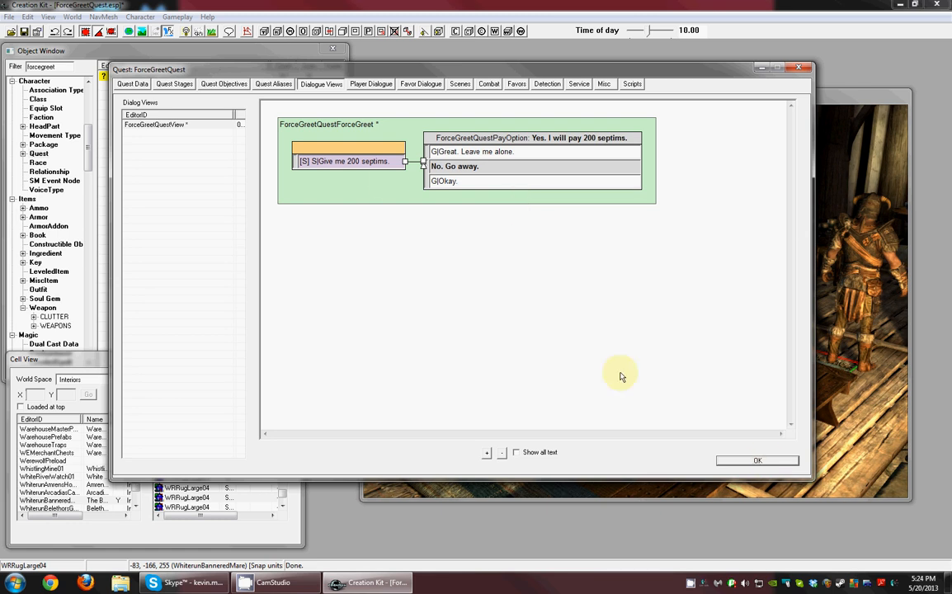
Examine the GetIsID condition for aaaBob in the "Give me 200 septims." info, and close the info and the quest with their contents accepted.
{"action": "left_click", "coordinate": [336, 161]}
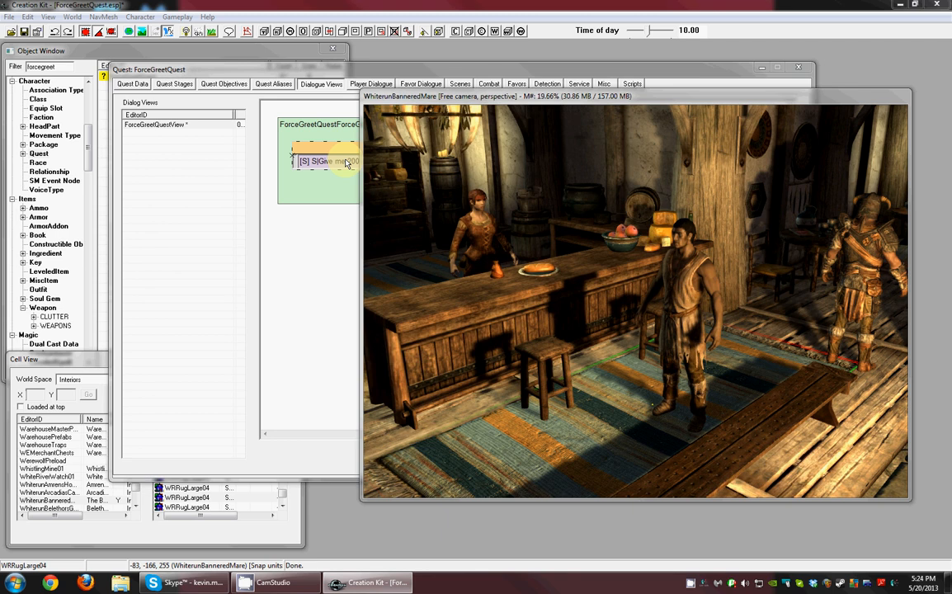
{"action": "double_click", "coordinate": [347, 162]}
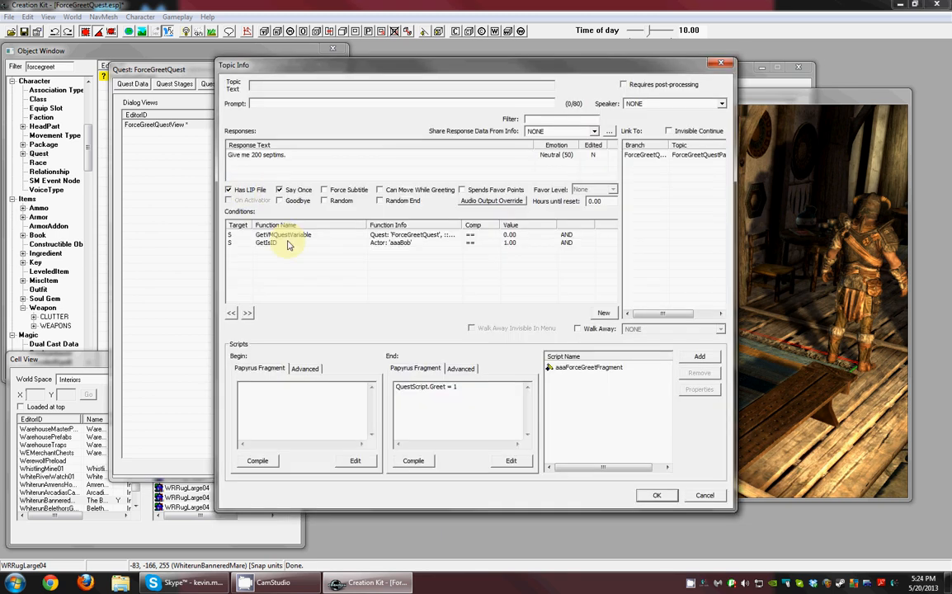
{"action": "left_click", "coordinate": [295, 244]}
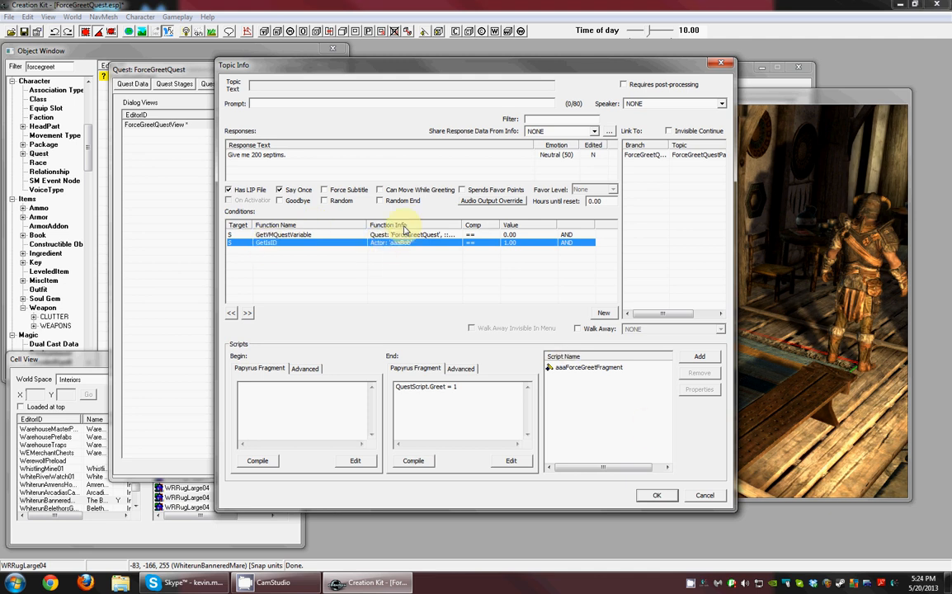
{"action": "left_click", "coordinate": [660, 495]}
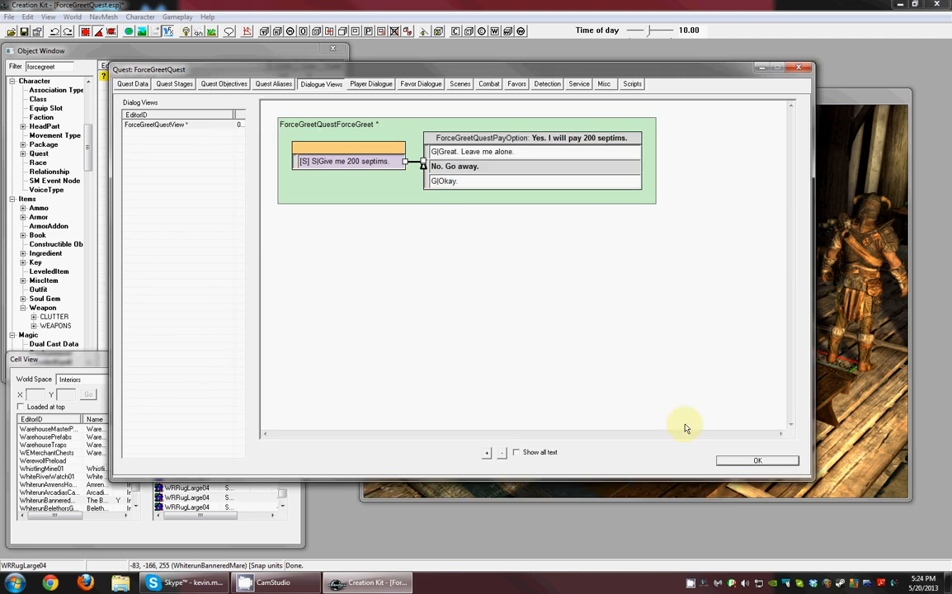
{"action": "left_click", "coordinate": [759, 458]}
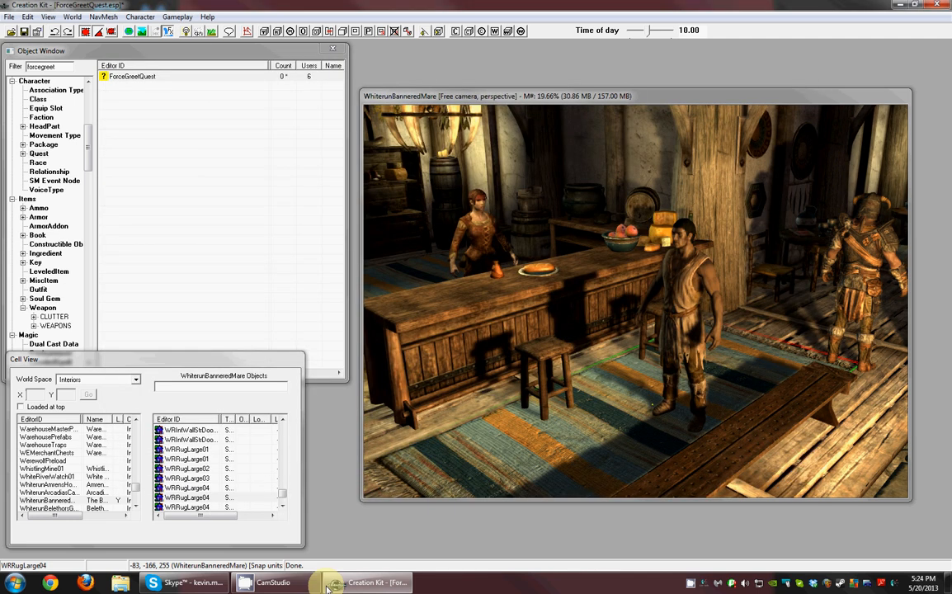
{"action": "left_click", "coordinate": [293, 586]}
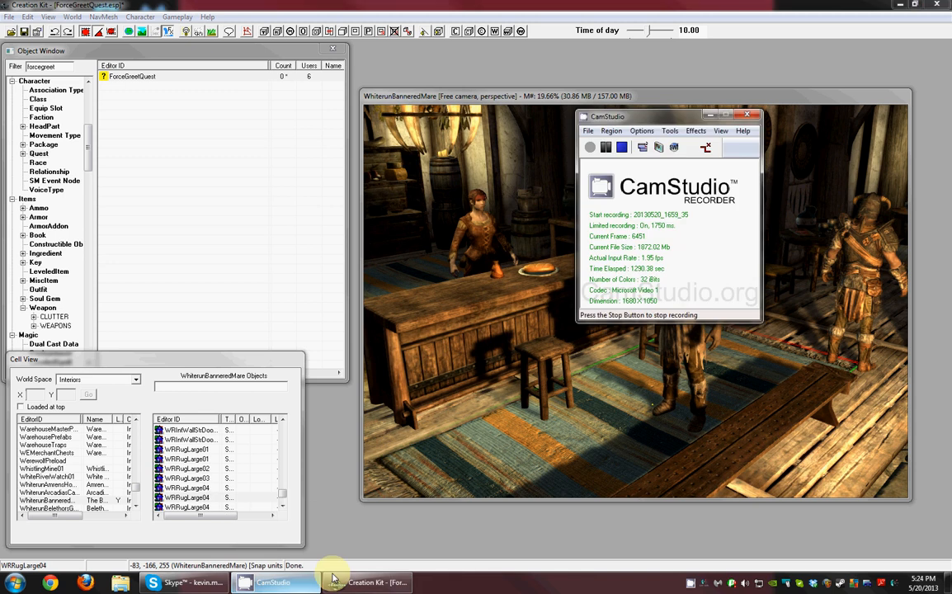